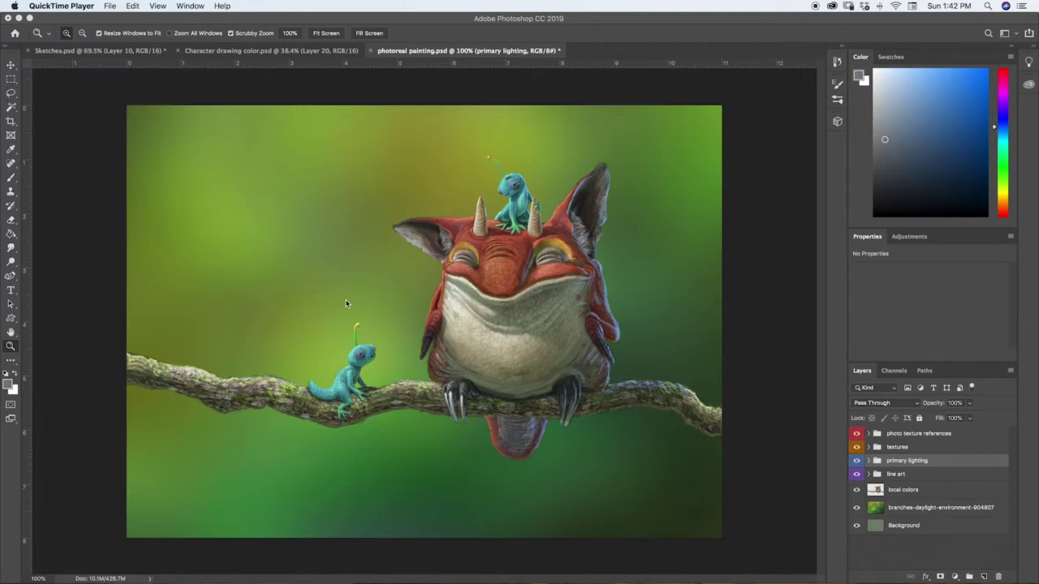
Look through the contents of the line art, primary lighting and textures layer groups.
left_click(867, 474)
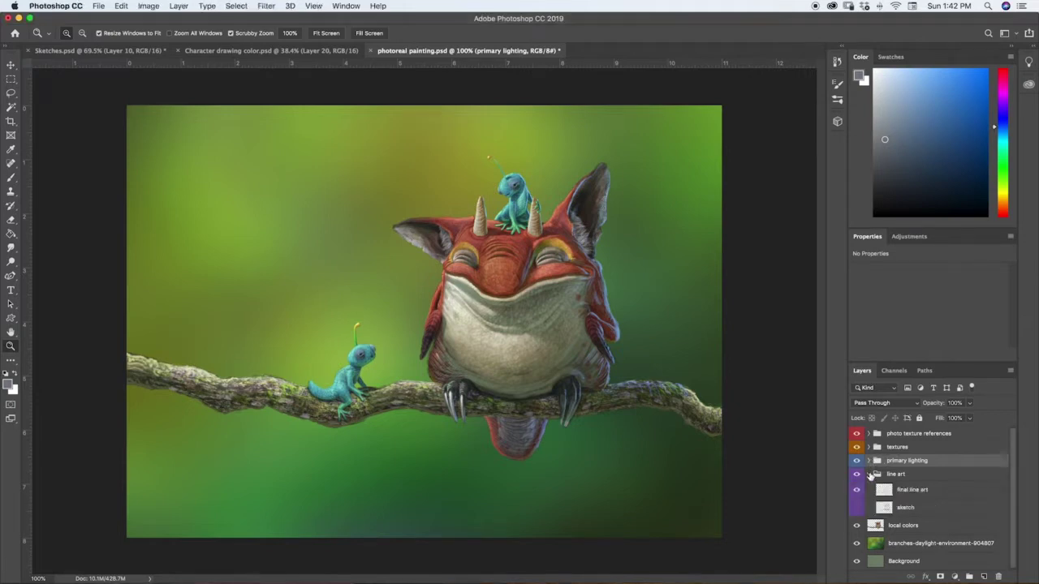
left_click(868, 461)
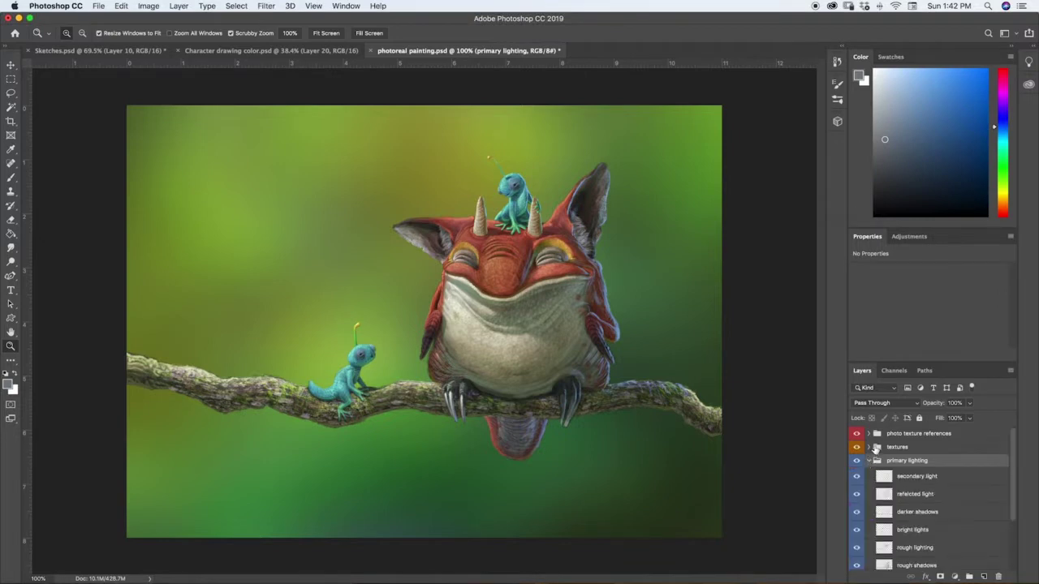
left_click(869, 460)
left_click(868, 447)
left_click(868, 447)
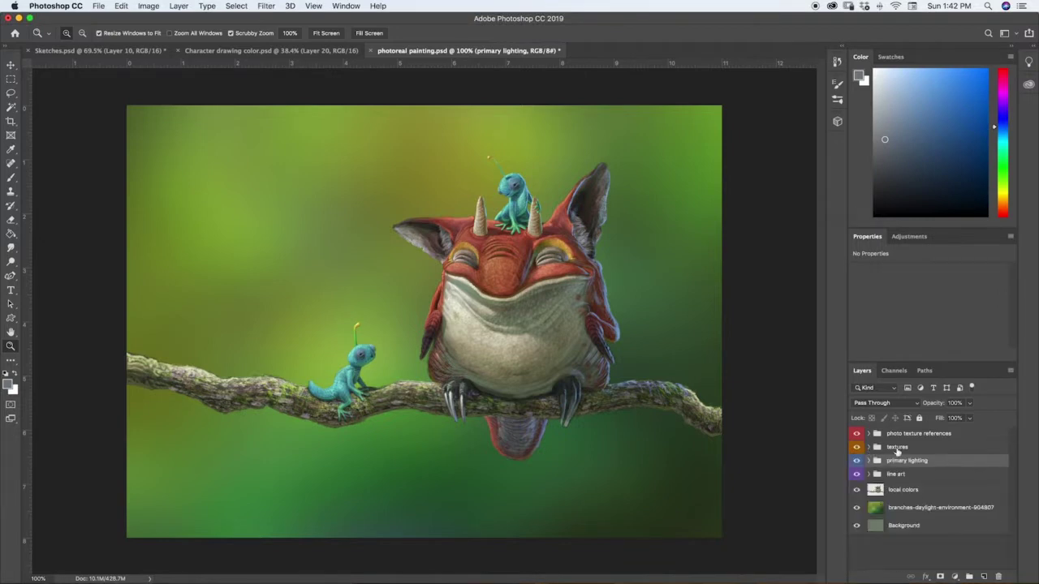
Add a new layer directly above the textures group and name it "texture lighting".
left_click(898, 450)
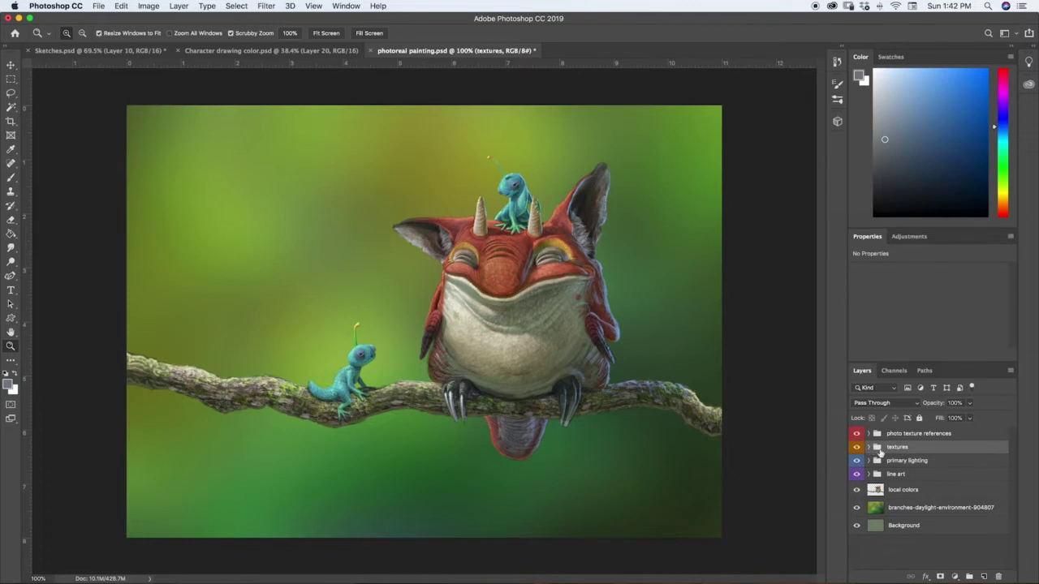
left_click(983, 577)
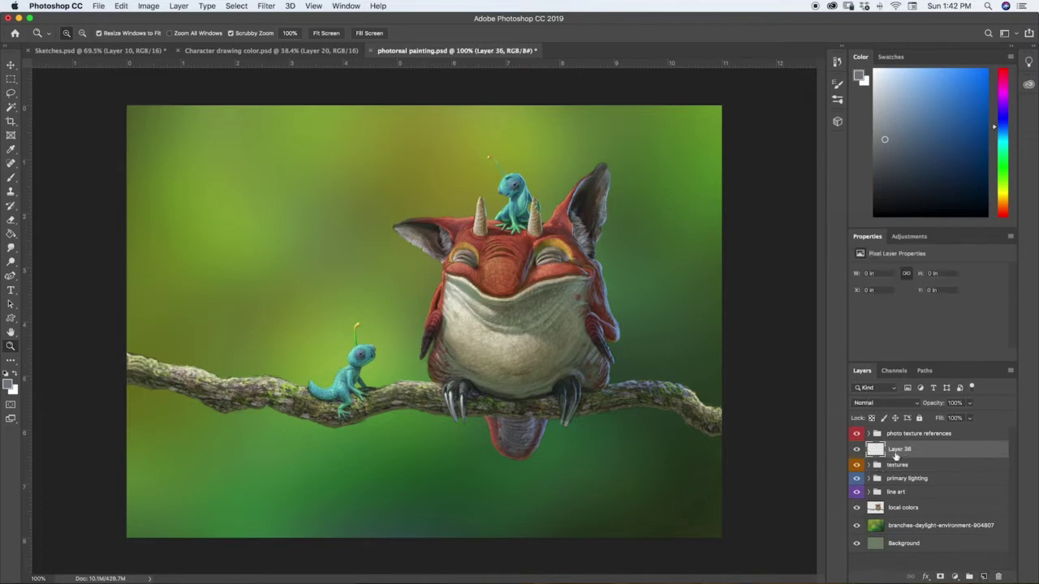
double_click(899, 449)
type("texture i")
type("ighting")
key("Return")
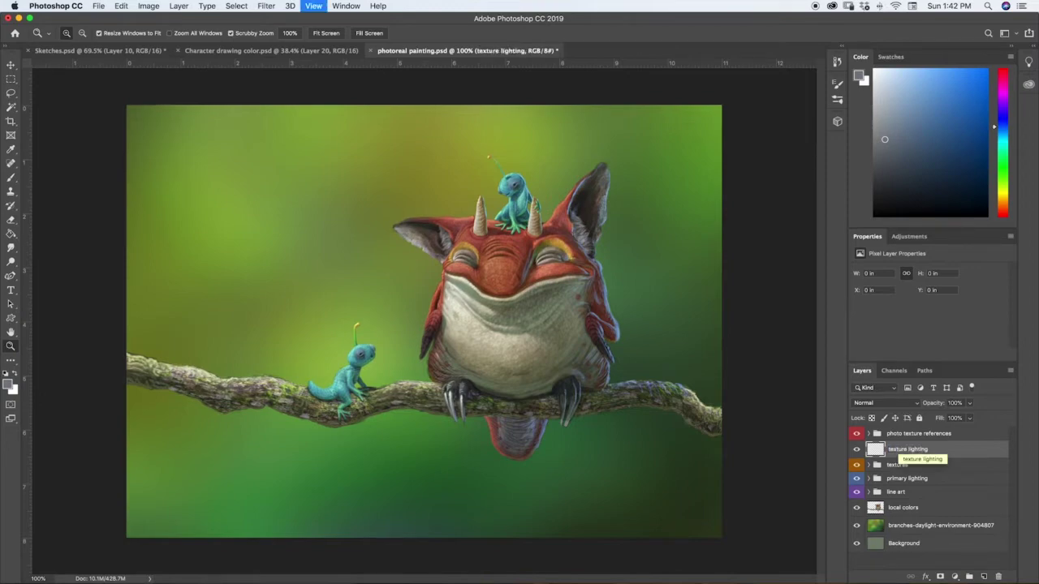
Choose the Texture paint brush 1 preset for close-up work on the red creature's head.
key("super+equal")
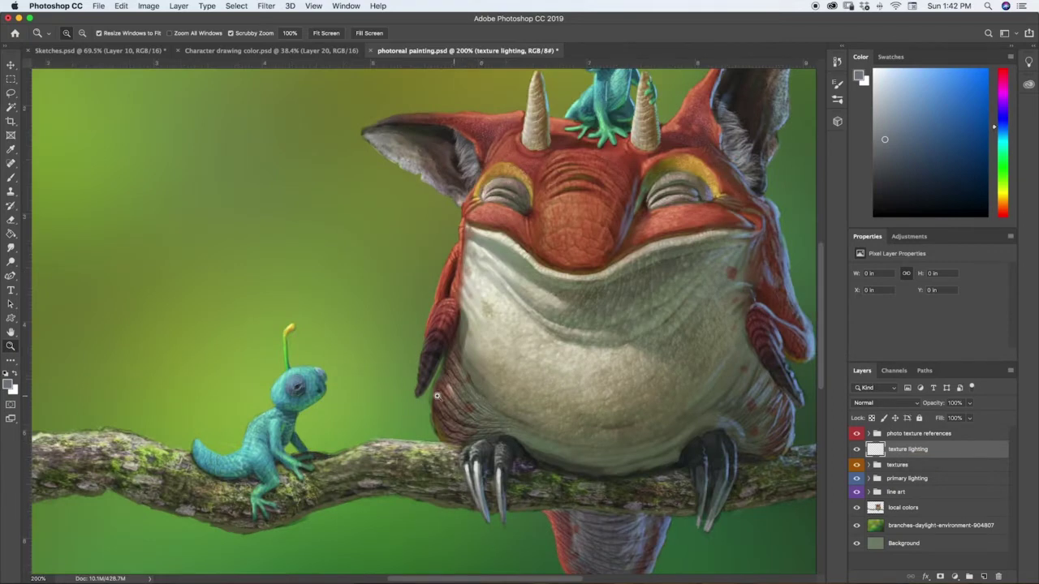
left_click(11, 331)
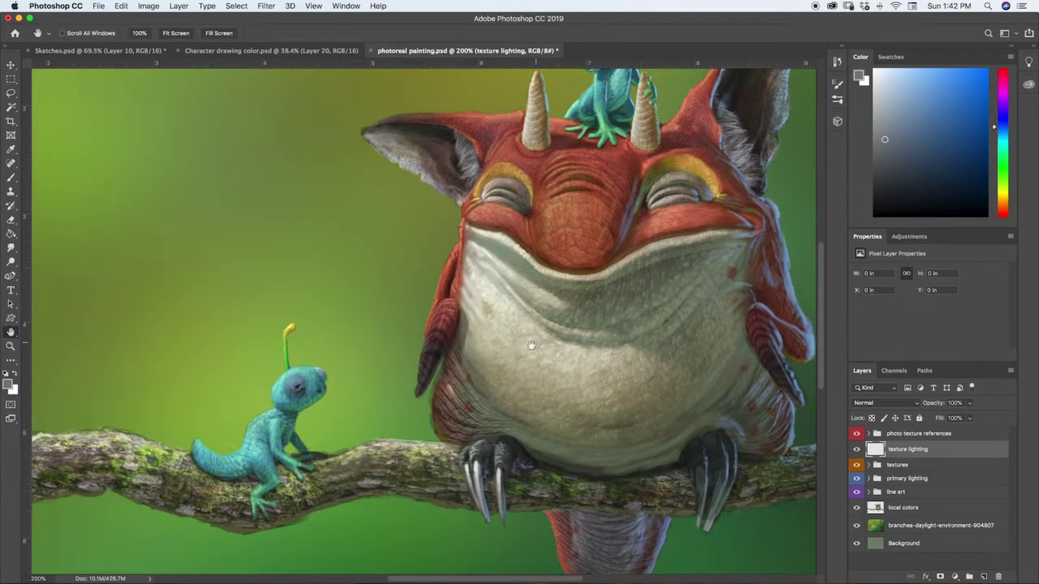
mouse_move(536, 349)
left_mouse_down()
mouse_move(376, 411)
mouse_move(312, 542)
mouse_move(377, 530)
left_mouse_up()
mouse_move(374, 402)
left_mouse_down()
mouse_move(370, 422)
mouse_move(390, 303)
left_mouse_up()
key("super+plus")
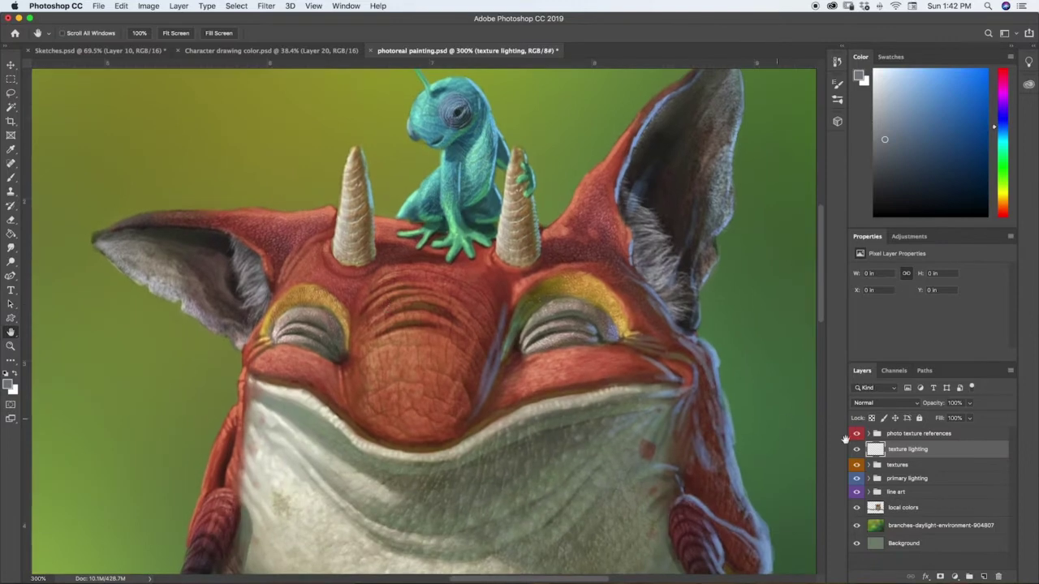
left_click(837, 98)
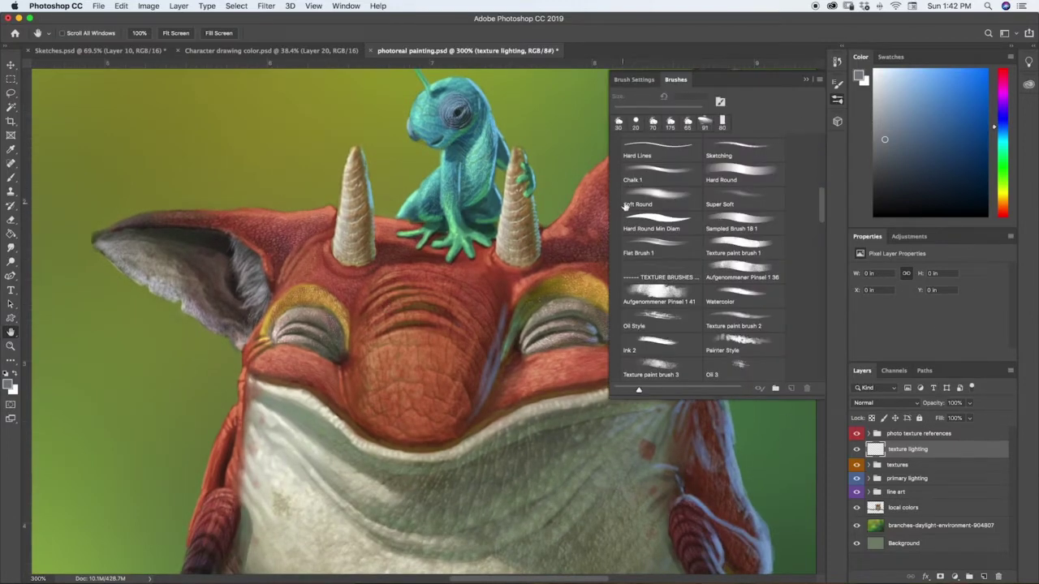
mouse_move(824, 205)
left_mouse_down()
mouse_move(823, 168)
mouse_move(813, 215)
left_mouse_up()
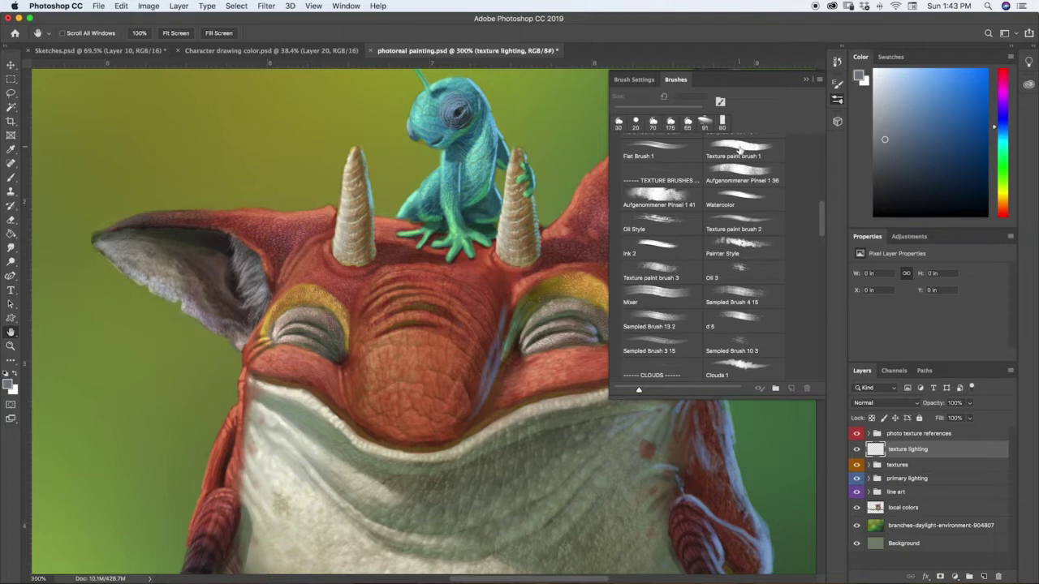
left_click(741, 151)
Sample the red skin colour from the forehead wrinkles and shift it to a light yellow-orange.
key("i")
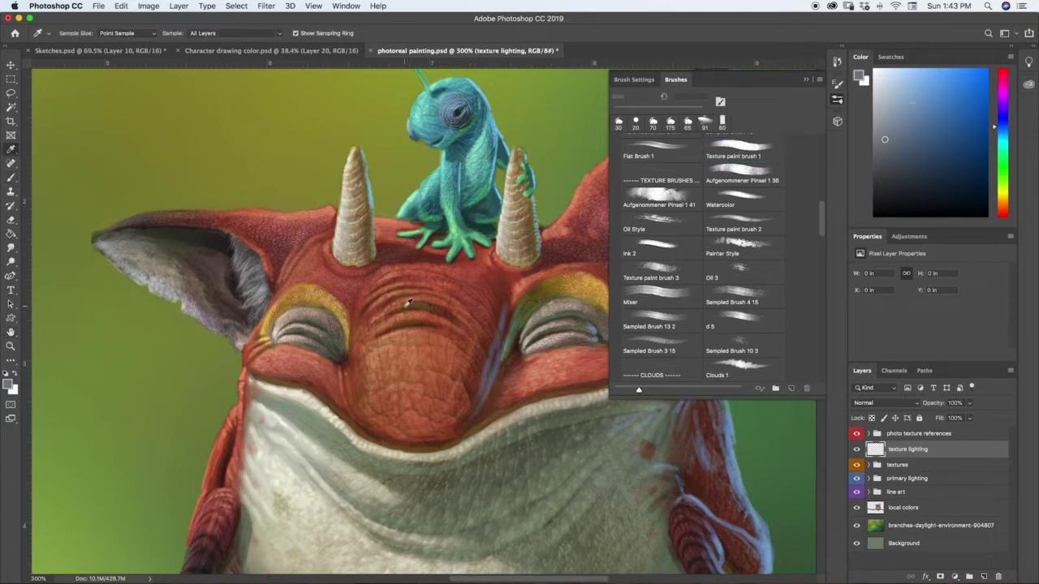
left_click(396, 288)
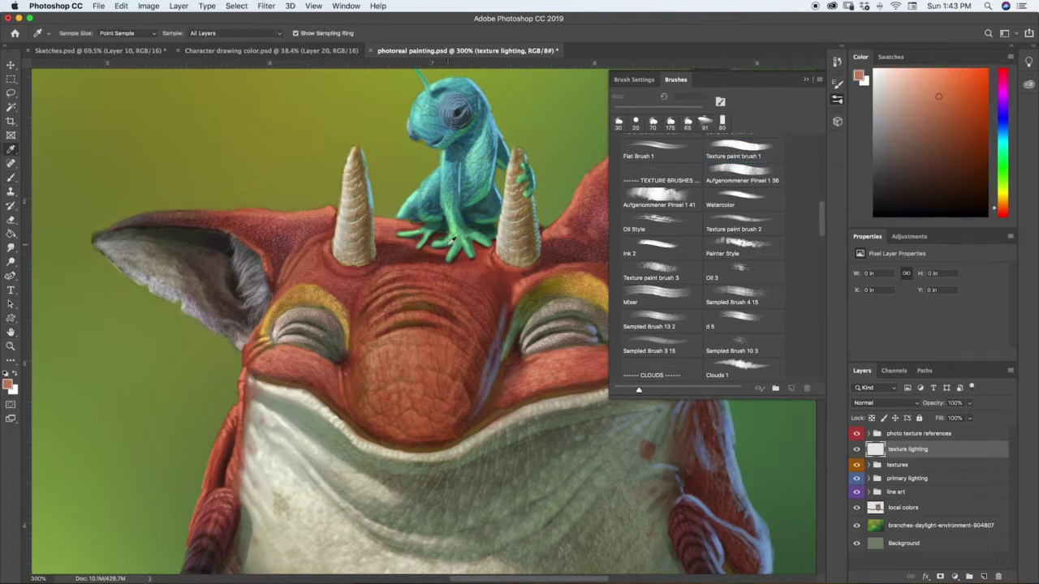
left_click_drag(997, 210, 995, 201)
left_click(932, 85)
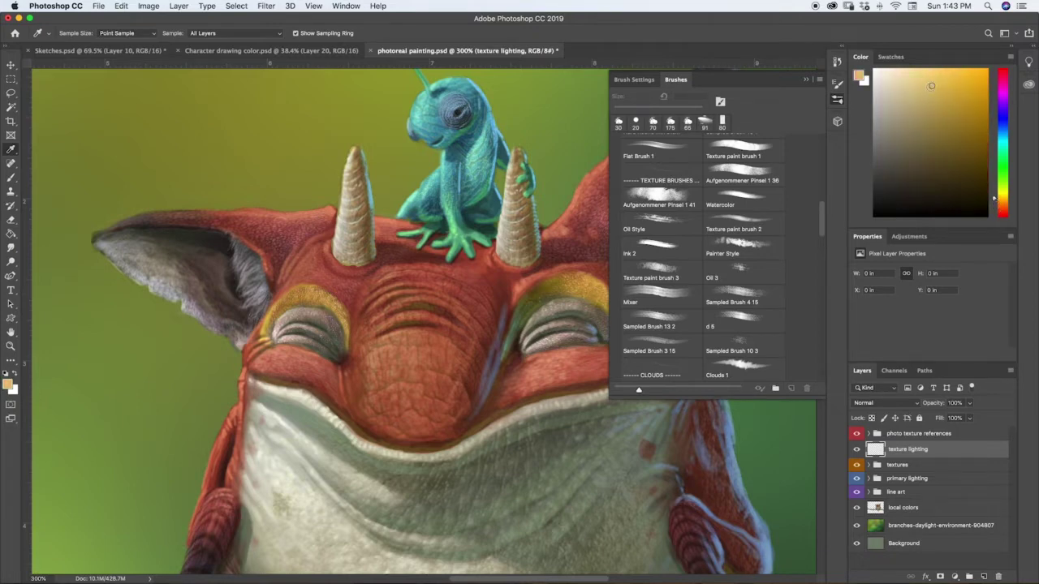
left_click_drag(930, 86, 923, 79)
Reduce the textured brush to 4 px and put the brush presets away.
key("b")
key("bracketleft")
key("bracketleft")
key("bracketleft")
key("bracketleft")
key("bracketleft")
key("bracketleft")
key("bracketleft")
key("bracketleft")
key("bracketleft")
key("bracketleft")
key("bracketleft")
key("bracketleft")
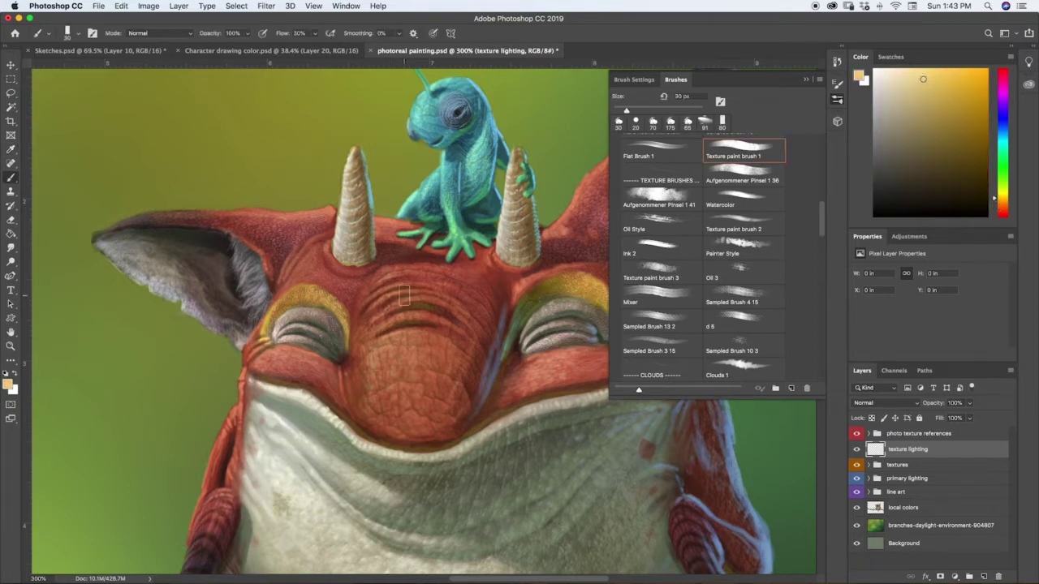
key("bracketright")
left_click(806, 80)
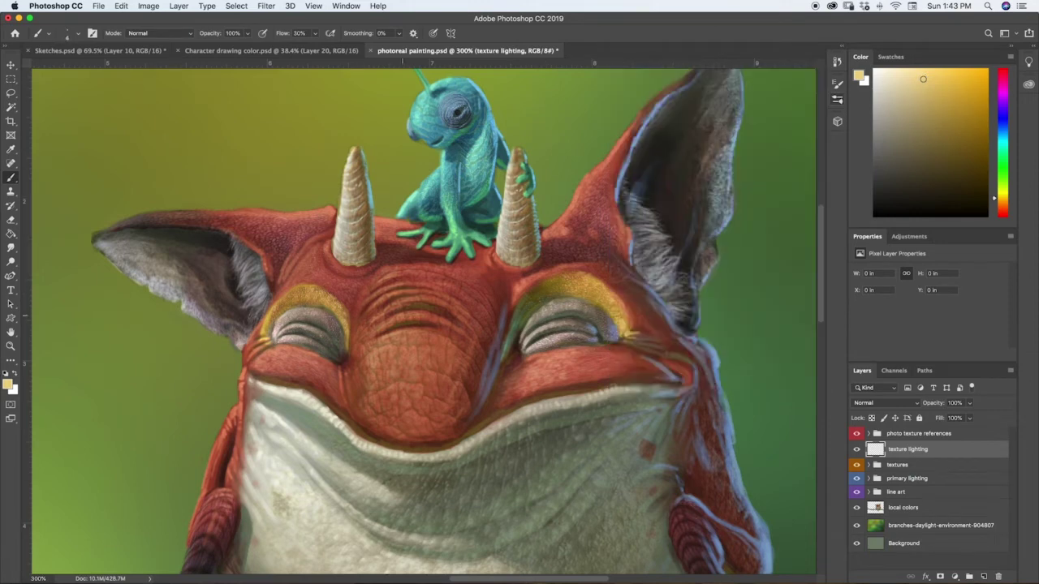
Paint small yellow highlights along the centre of the creature's forehead wrinkles and down the bridge of its nose.
left_click(400, 61)
left_click_drag(404, 61, 407, 62)
left_click_drag(393, 62, 393, 61)
left_click_drag(401, 60, 404, 61)
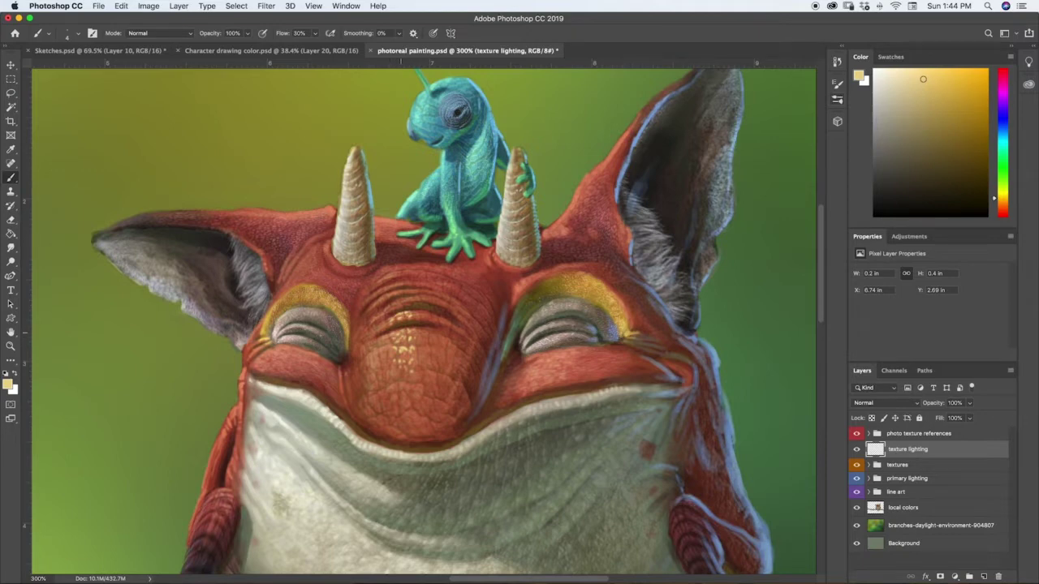
mouse_move(418, 328)
left_mouse_down()
mouse_move(415, 313)
mouse_move(392, 310)
left_mouse_up()
left_click(404, 300)
right_click(398, 299)
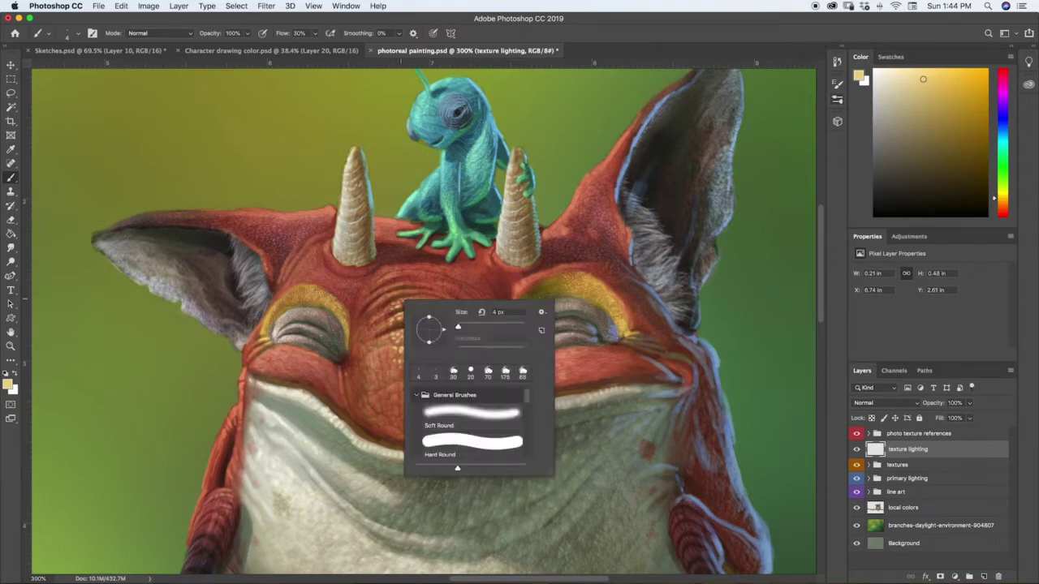
left_click(396, 301)
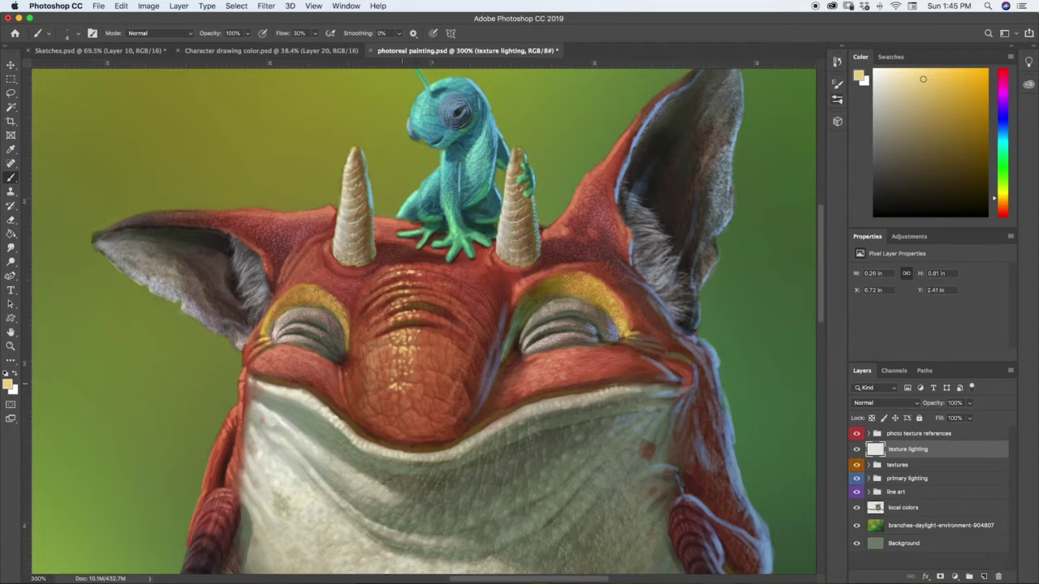
Trim the edges of the new forehead and nose highlights with the Eraser.
key("super+minus")
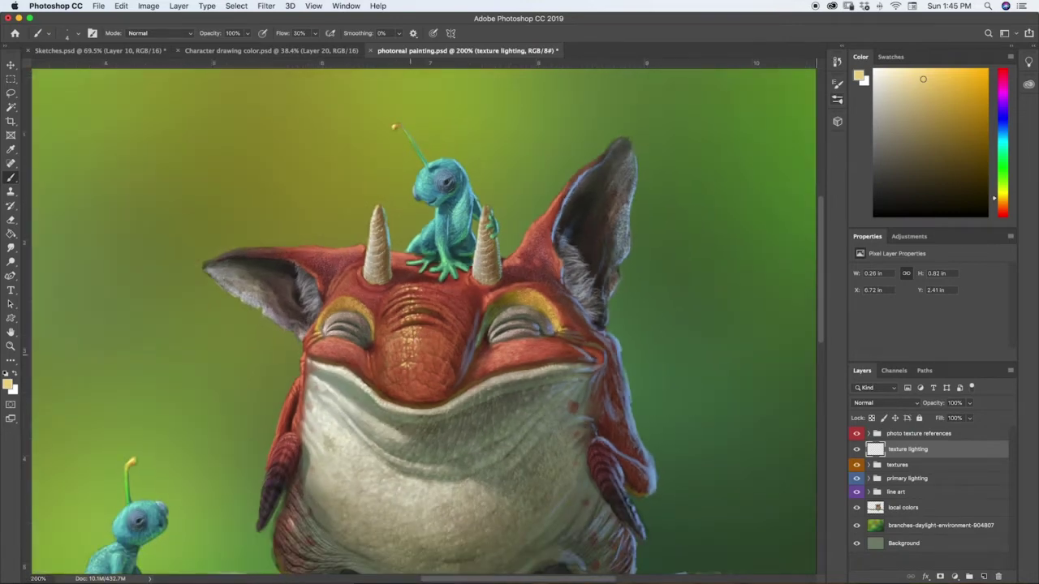
key("e")
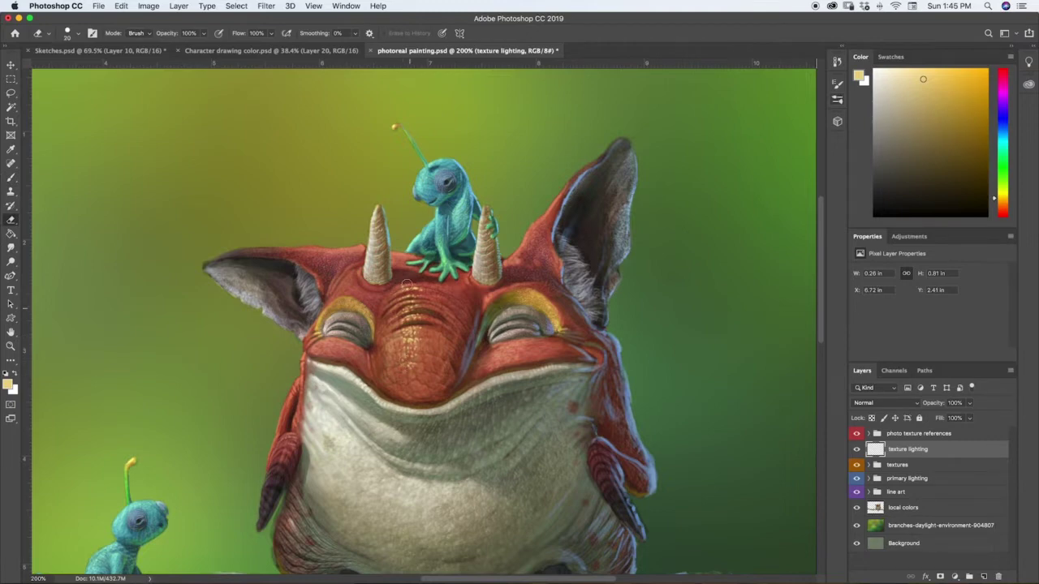
key("super+equal")
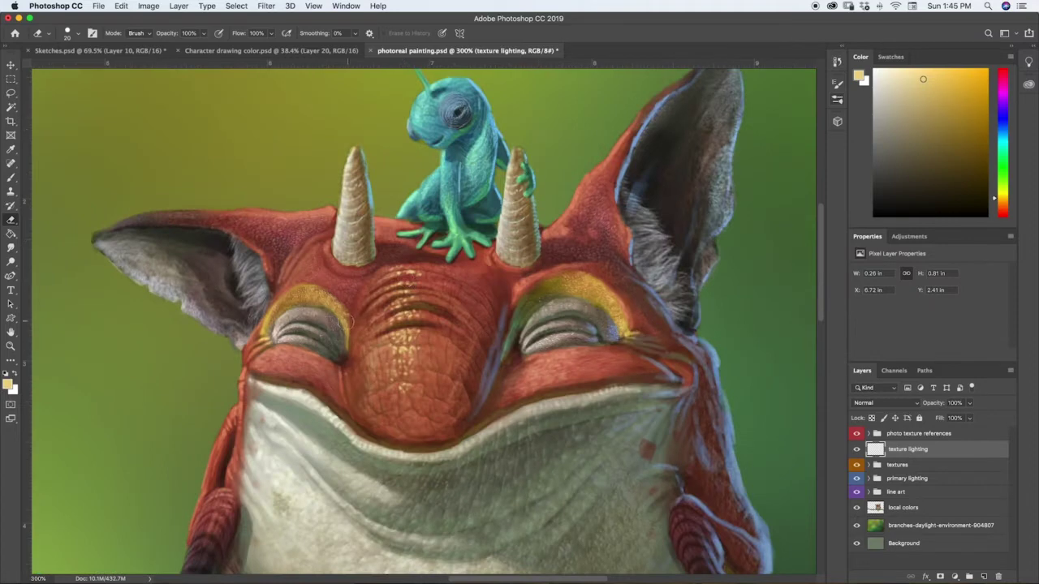
key("super+equal")
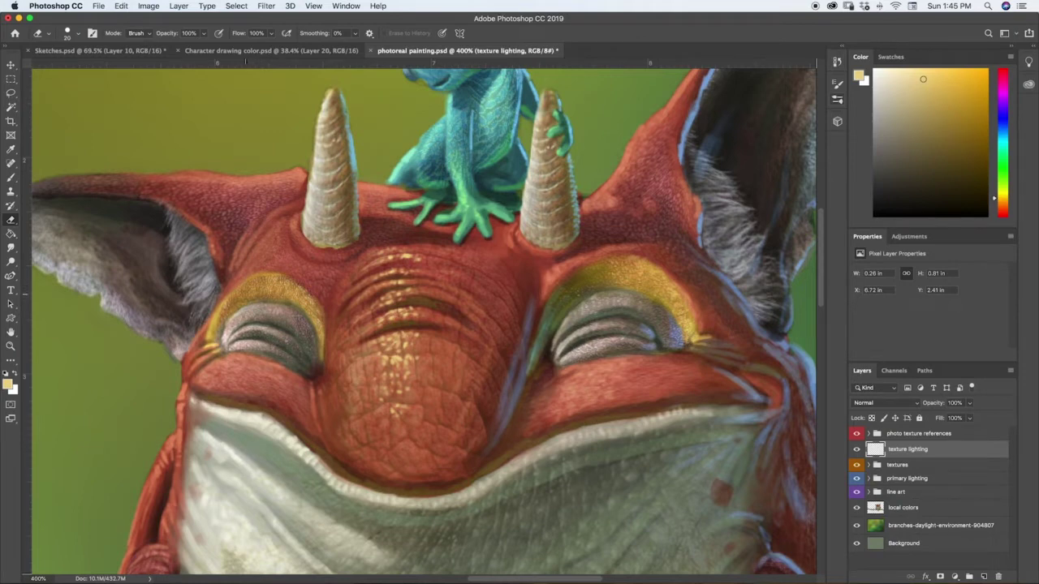
Sample the red skin beside the left horn, shift it to a light peach-orange and dab highlights there with the Brush.
key("i")
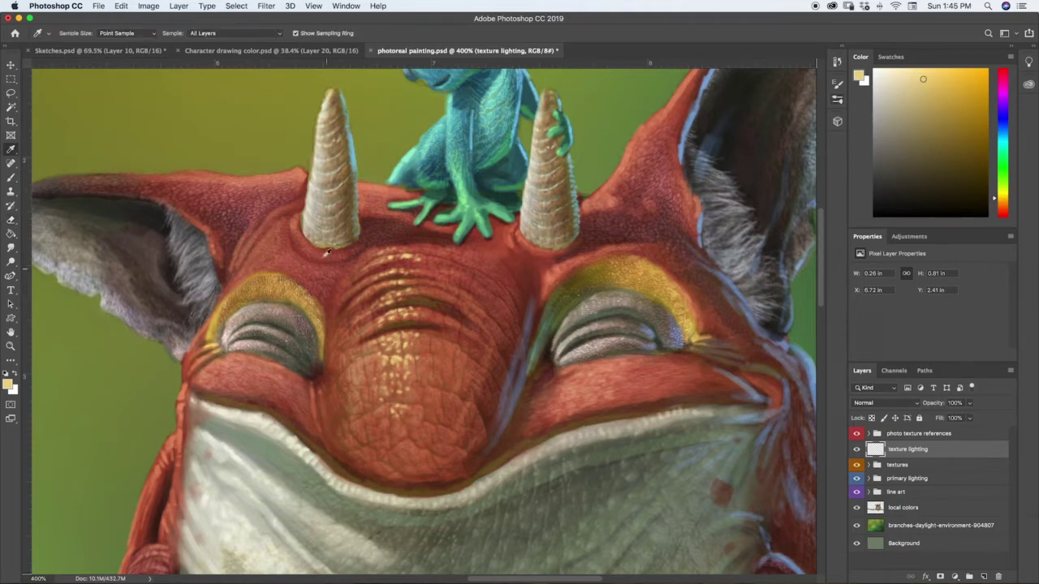
left_click(298, 217)
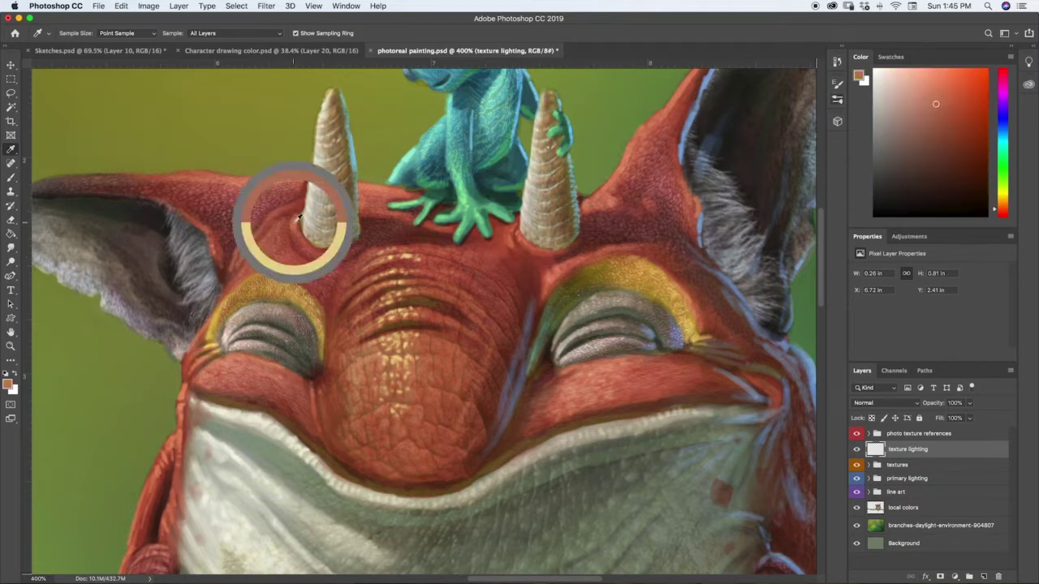
left_click_drag(996, 210, 996, 204)
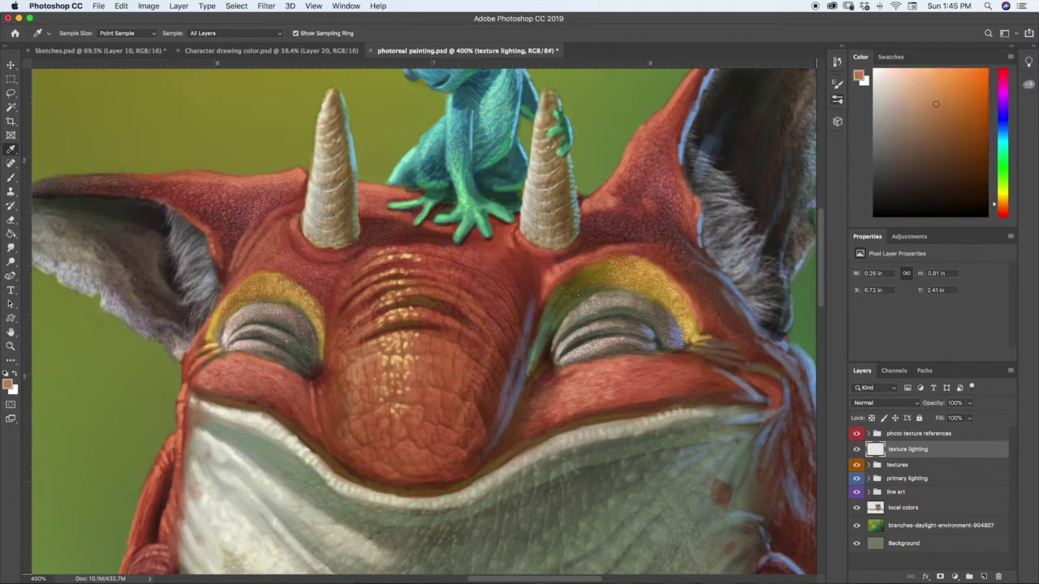
left_click(925, 85)
left_click(994, 205)
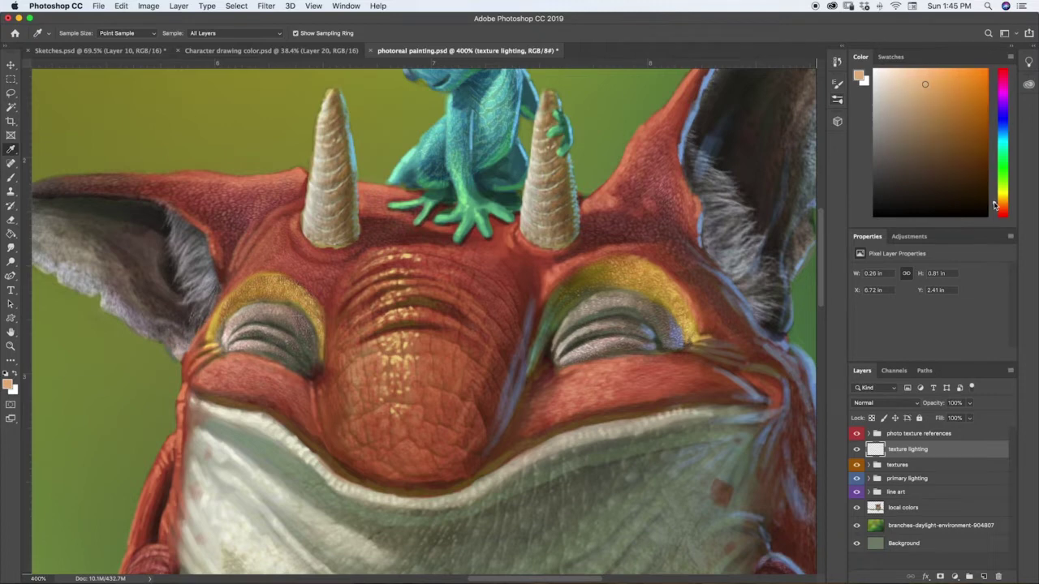
key("b")
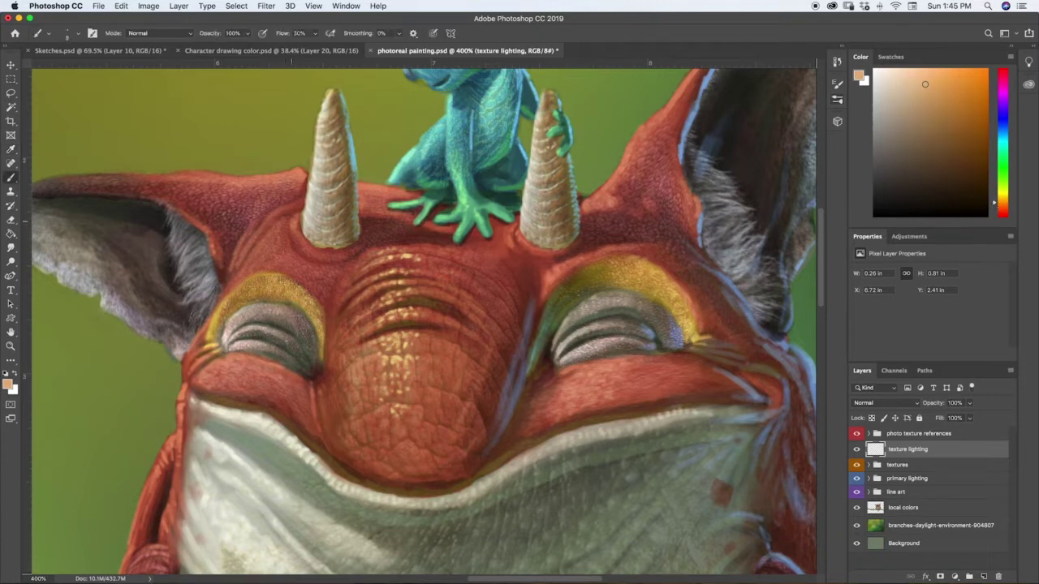
left_click(292, 221)
Switch to the Hard Round Pressure Opacity brush from the General Brushes at 1 px.
left_click(837, 99)
scroll(816, 187, "up", 10)
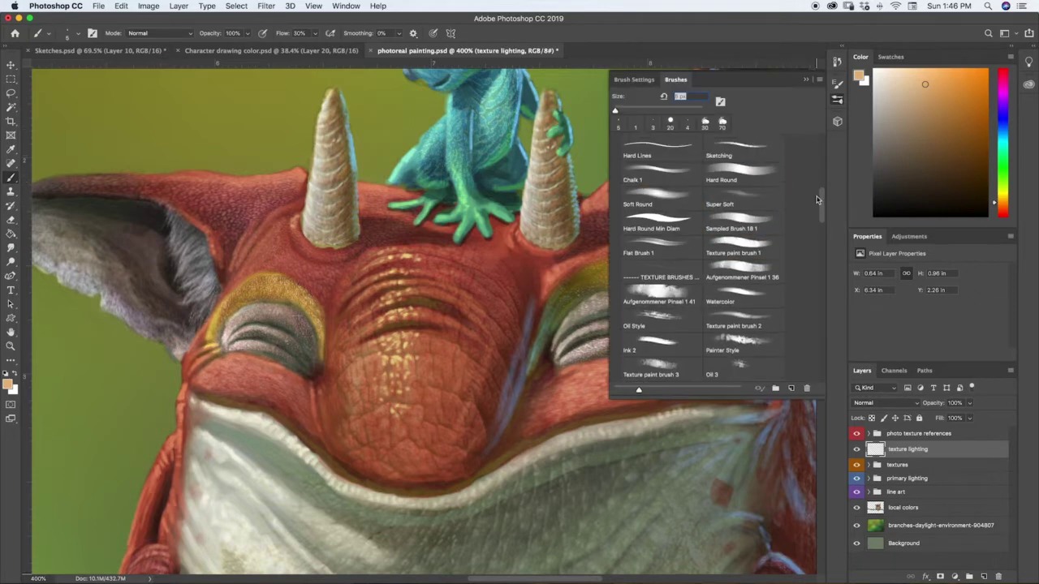
scroll(819, 160, "up", 5)
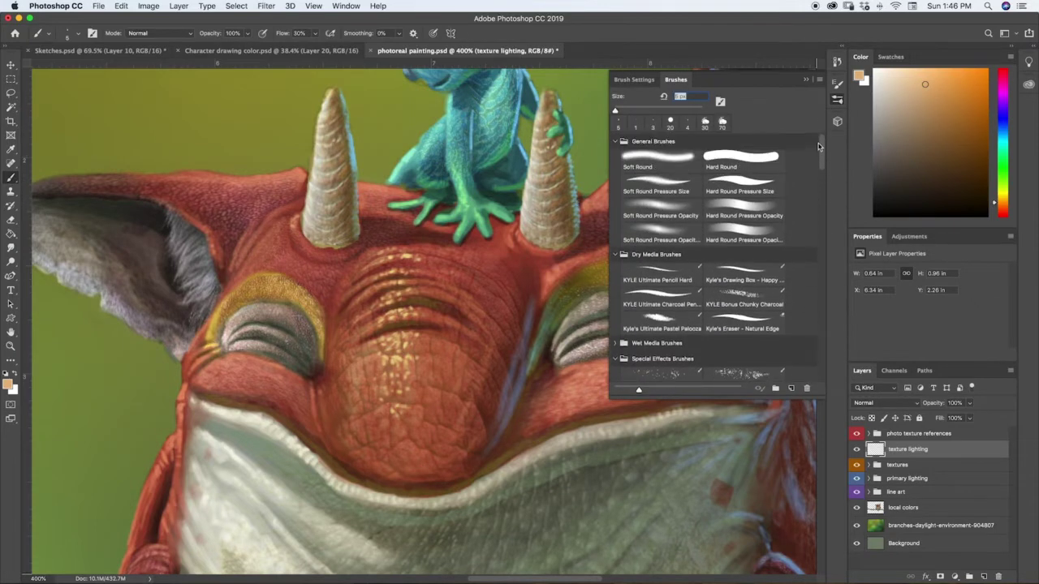
left_click(744, 209)
key("bracketleft")
key("bracketleft")
key("bracketleft")
key("bracketleft")
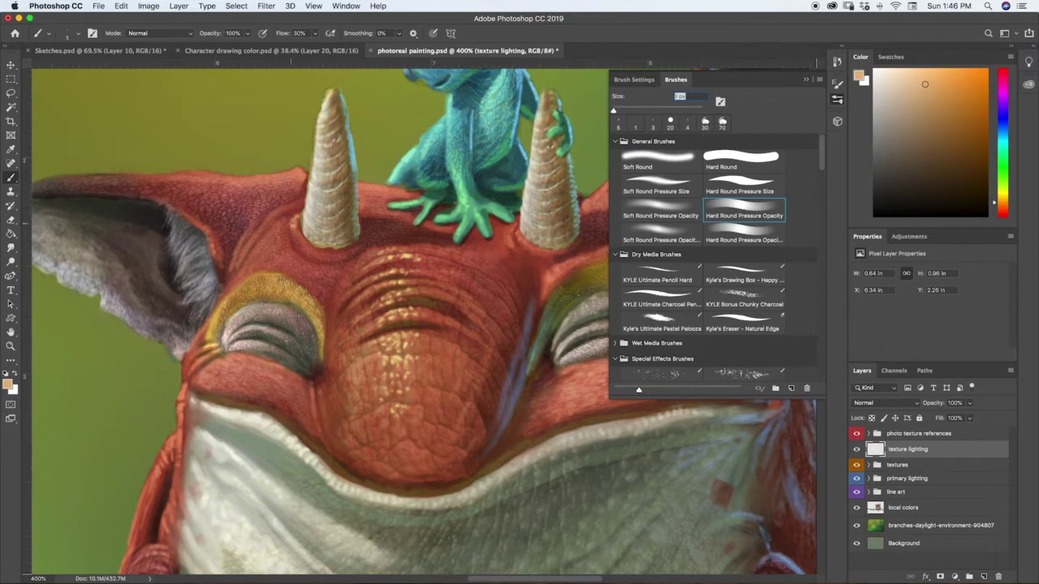
Paint fine peach highlights on the skin around the base of the left horn, enlarging the brush to 2 px.
left_click_drag(293, 222, 292, 226)
right_click(293, 235)
left_click(294, 235)
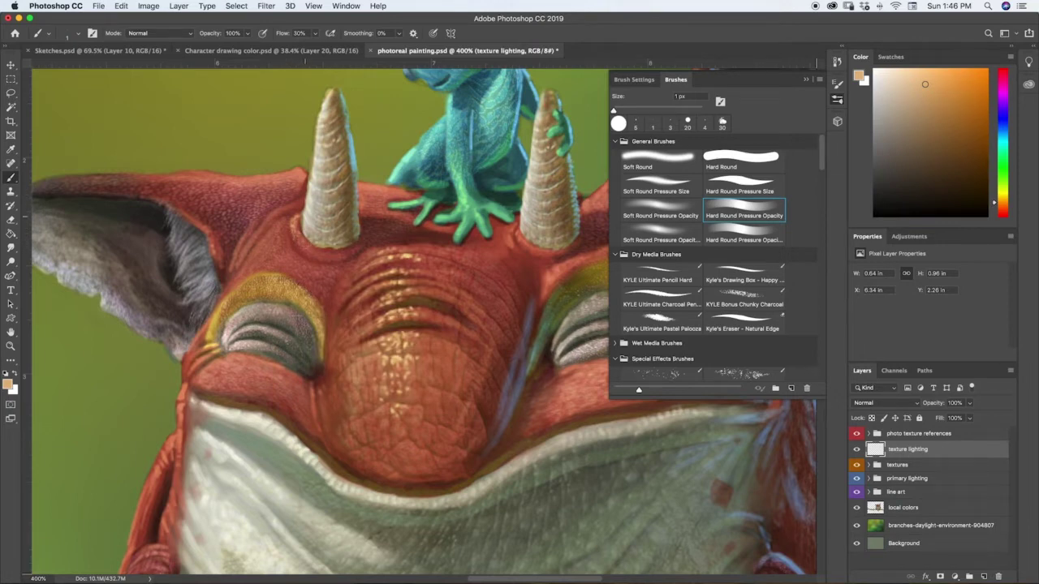
key("bracketright")
key("bracketright")
left_click_drag(270, 234, 269, 236)
Lighten the paint to a pale yellow-orange and add fine highlights on the brow between the left horn and ear.
left_click(919, 79)
left_click_drag(995, 202, 994, 199)
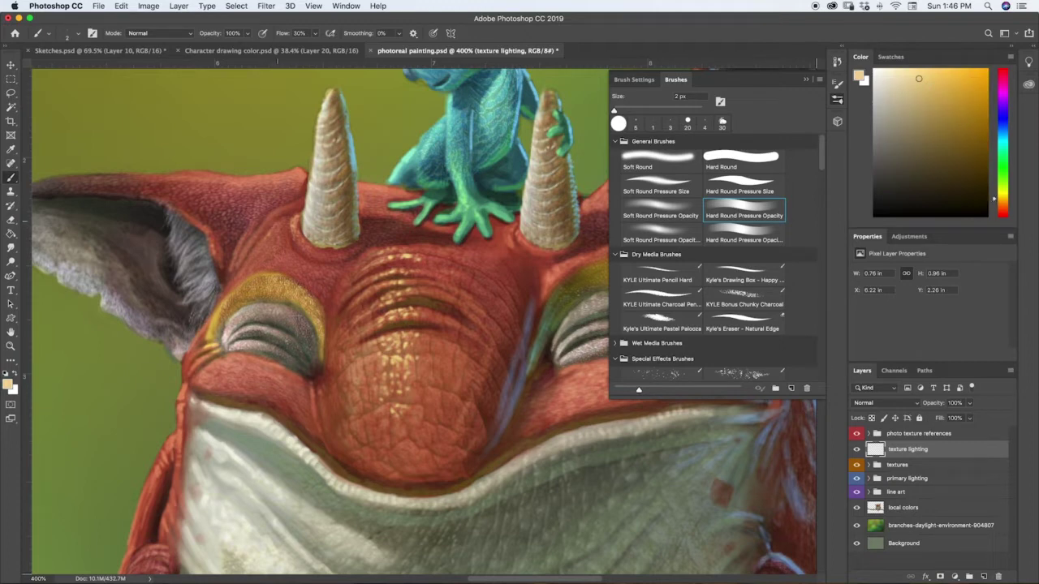
left_click_drag(254, 254, 251, 258)
right_click(252, 237)
key("Escape")
left_click(240, 246)
left_click(240, 248)
right_click(289, 203)
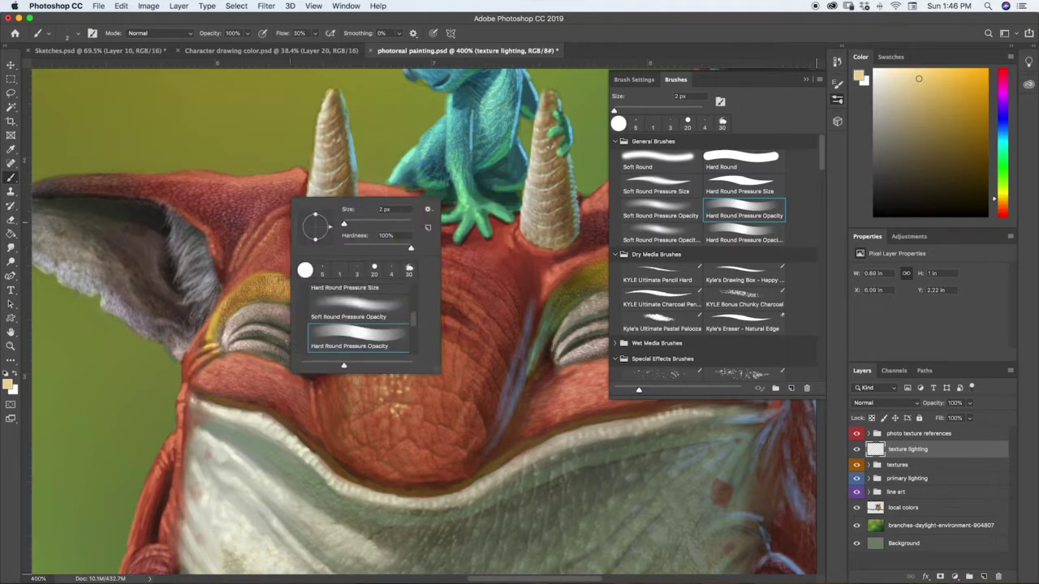
key("Escape")
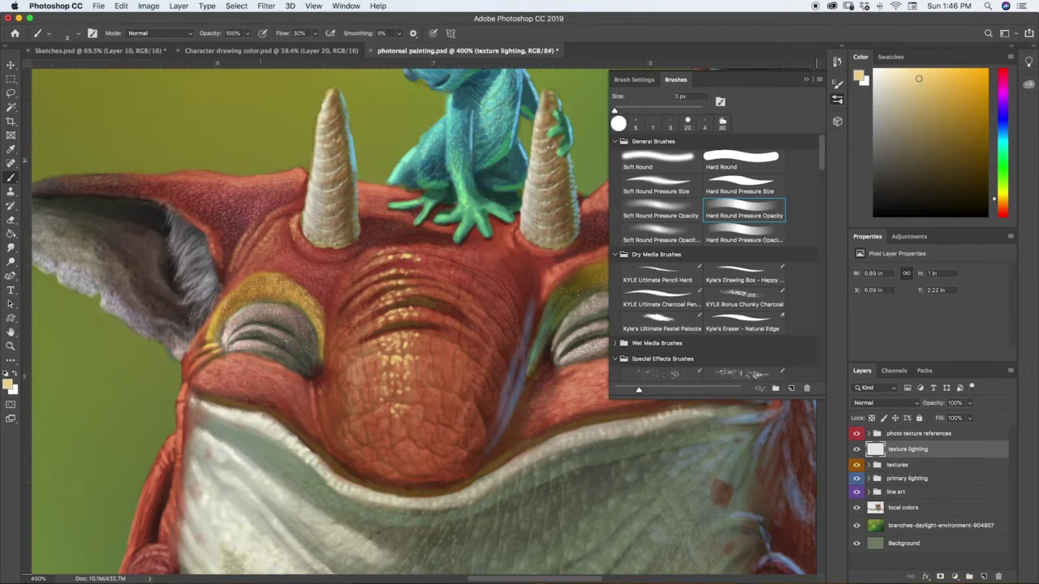
Reduce the brush to 1 px and dab fine highlights on the red skin between the left horn and the ear.
key("bracketleft")
key("bracketleft")
left_click(243, 178)
left_click(237, 176)
right_click(226, 174)
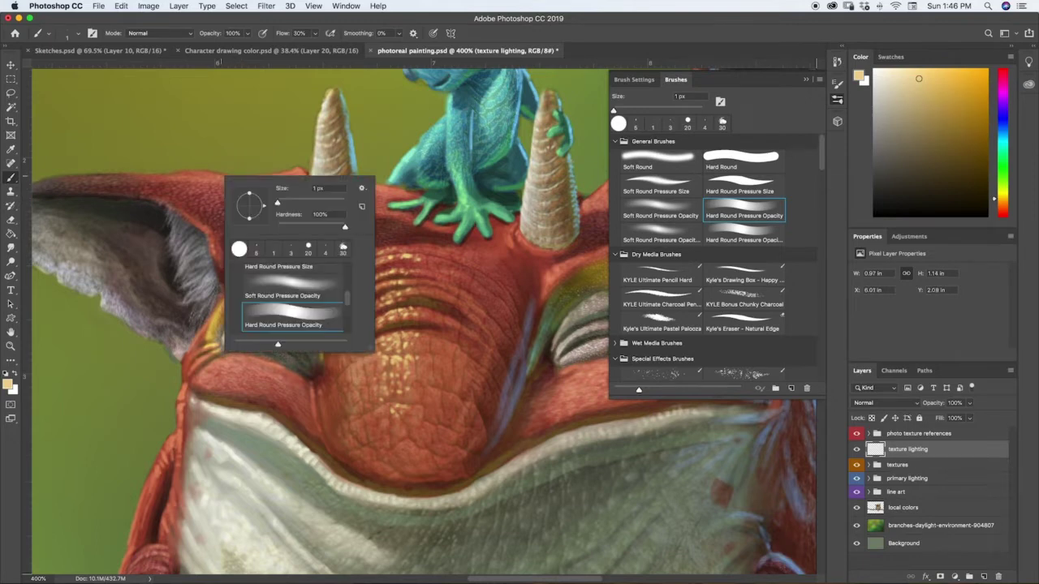
key("Escape")
Lighten the paint to a pale peach and add fine highlights along the upper edge of the left ear base.
left_click(905, 69)
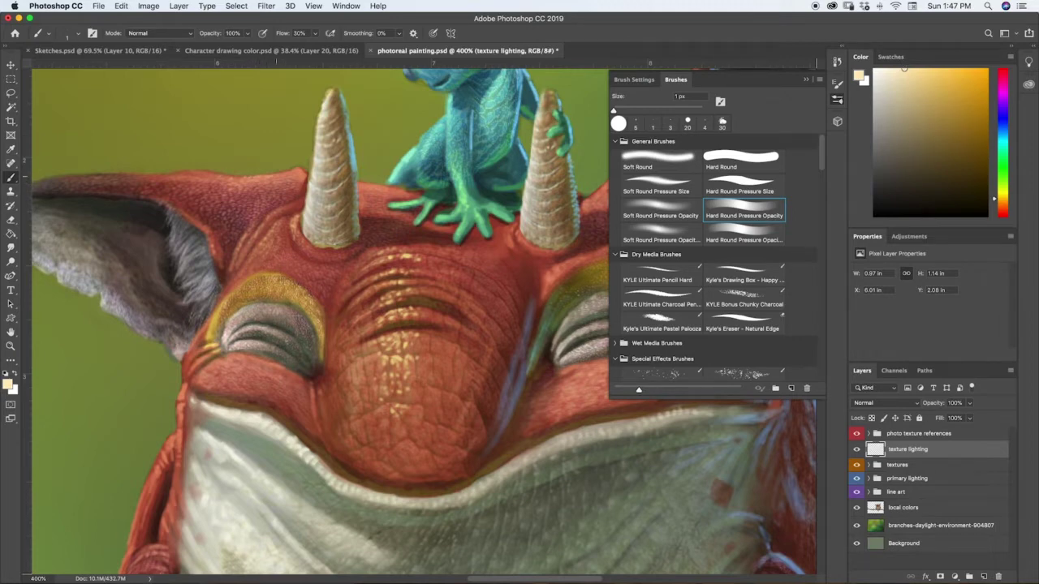
right_click(284, 173)
left_click(289, 172)
left_click(202, 186)
Set the brush to 2 px, shift the paint to near-white and stroke highlights on the eyelid folds of both eyes.
key("bracketright")
key("bracketright")
key("bracketright")
key("bracketright")
left_click(892, 69)
key("bracketleft")
left_click_drag(890, 69, 877, 69)
left_click_drag(228, 327, 232, 325)
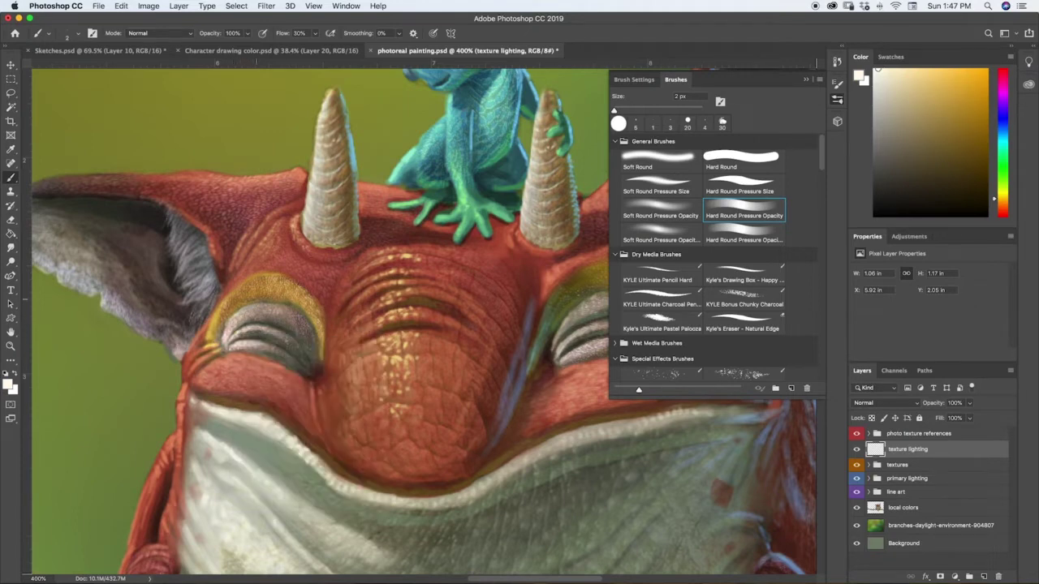
left_click_drag(563, 360, 599, 300)
Stroke pale yellow highlights on the cheek below the left eye, and set up the Hard Round Pressure Size brush with pale peach paint.
left_click(913, 74)
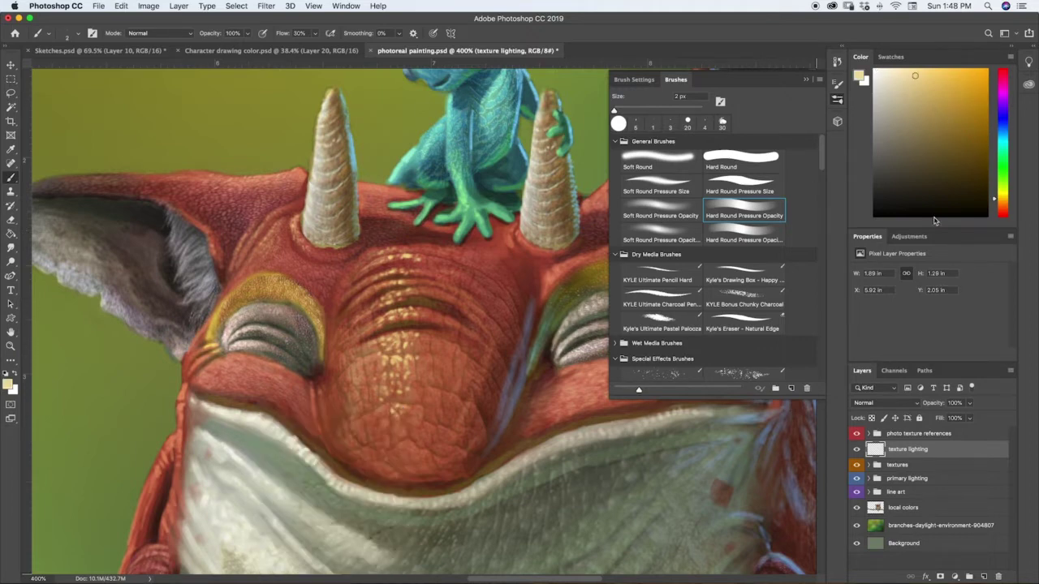
left_click_drag(214, 363, 229, 372)
left_click(902, 70)
left_click(743, 186)
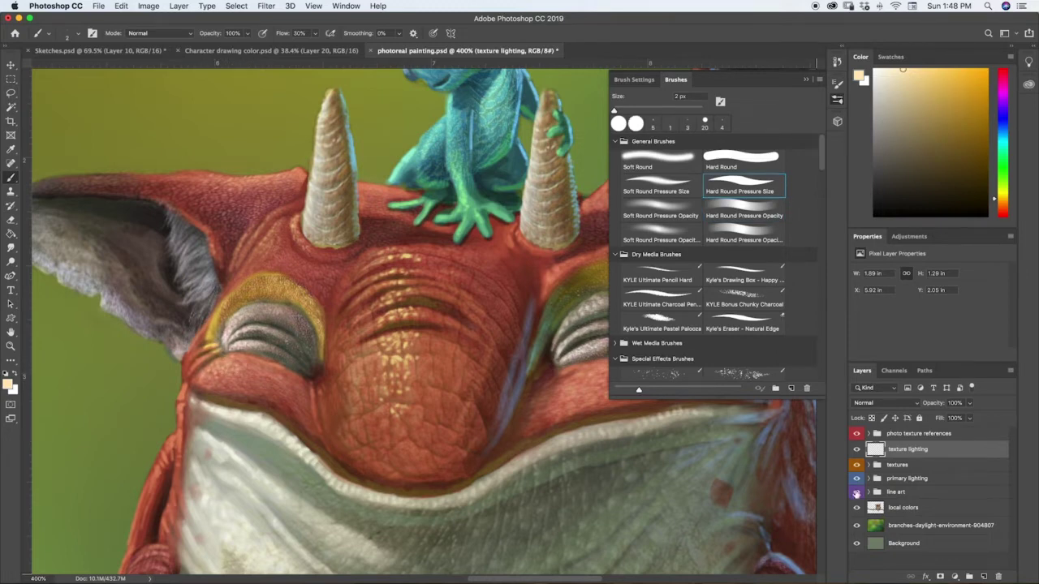
Hide the line art group and dab fine pale peach highlights on the cheek below the left eye.
left_click(857, 492)
left_click(857, 492)
left_click(857, 493)
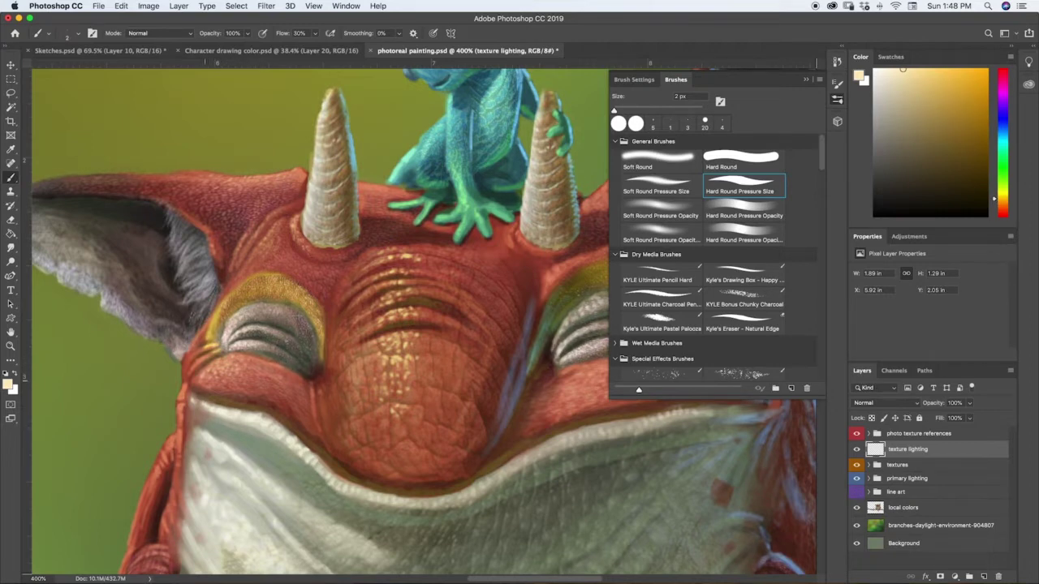
right_click(235, 379)
left_click(239, 379)
Sample the dark brown at the mouth edge and paint it along the crease beneath the tip of the nose.
key("i")
left_click(414, 492)
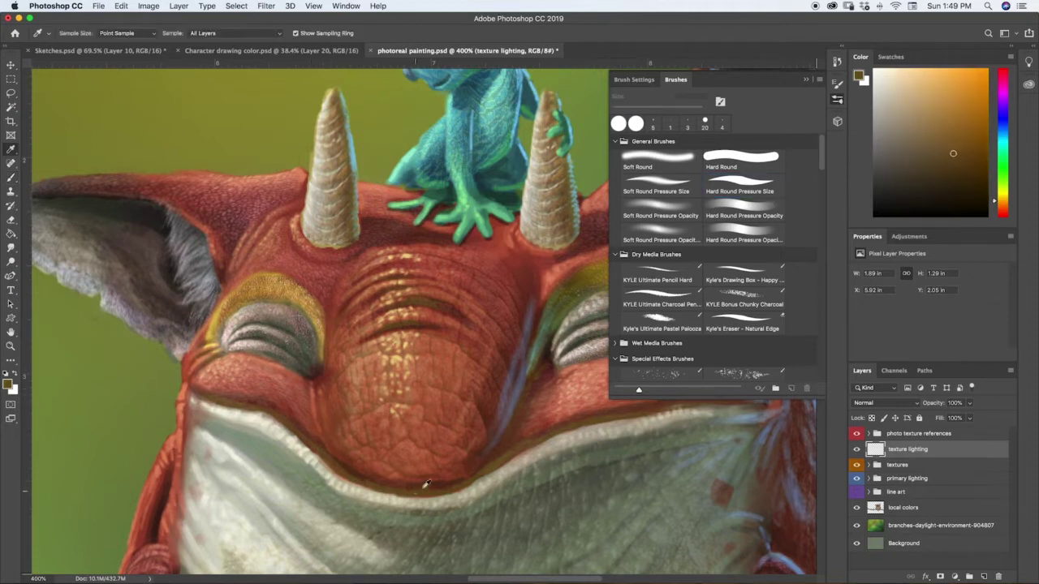
key("b")
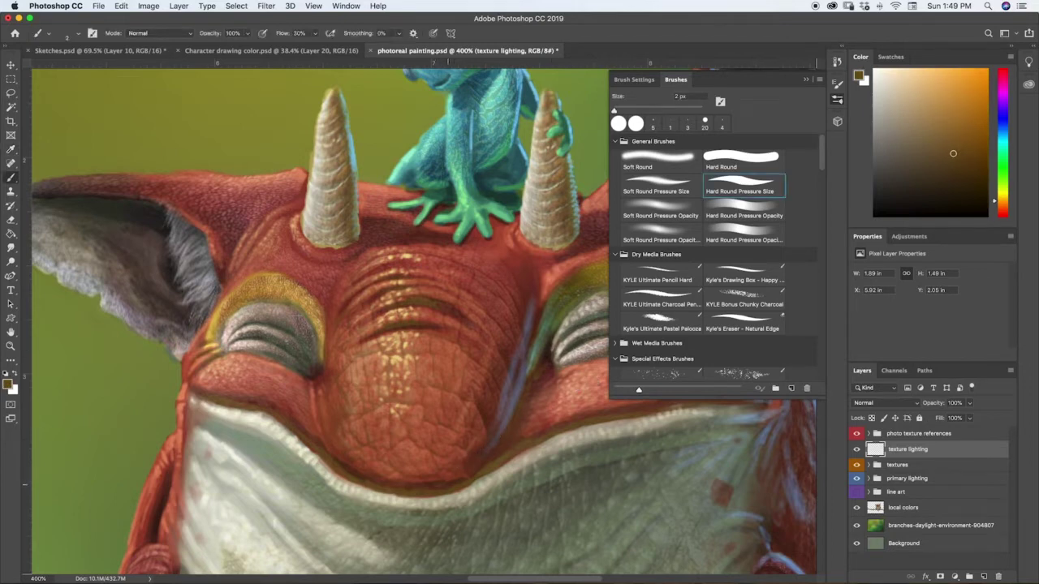
left_click_drag(448, 486, 421, 495)
right_click(483, 464)
left_click(474, 467)
Sample the purple tone beside the nose, lighten it, and paint textured rim-light strokes down the nose's right side with Hard Round Pressure Size.
key("i")
left_click(522, 382)
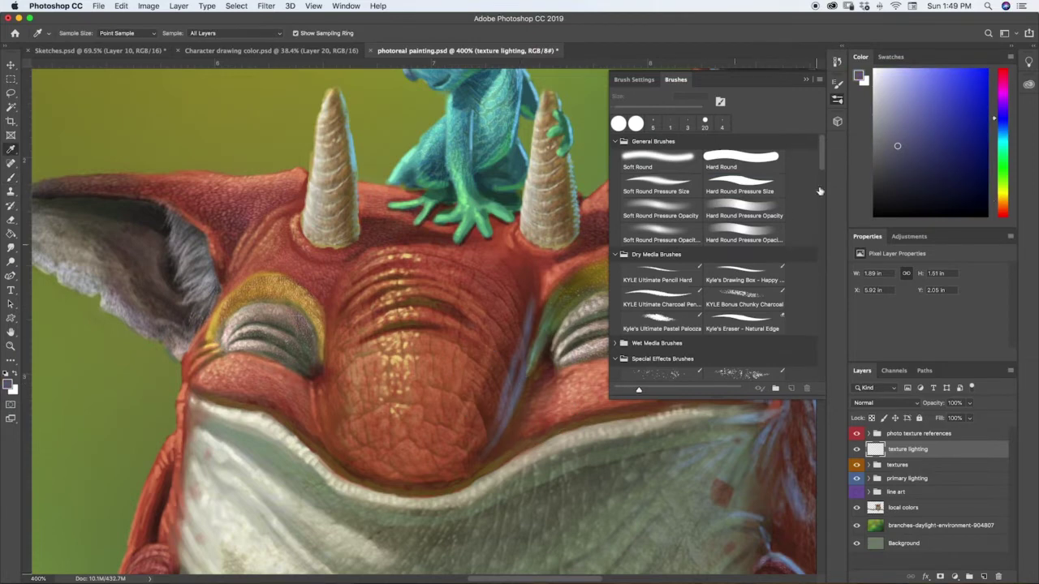
left_click_drag(897, 147, 897, 134)
left_click(739, 185)
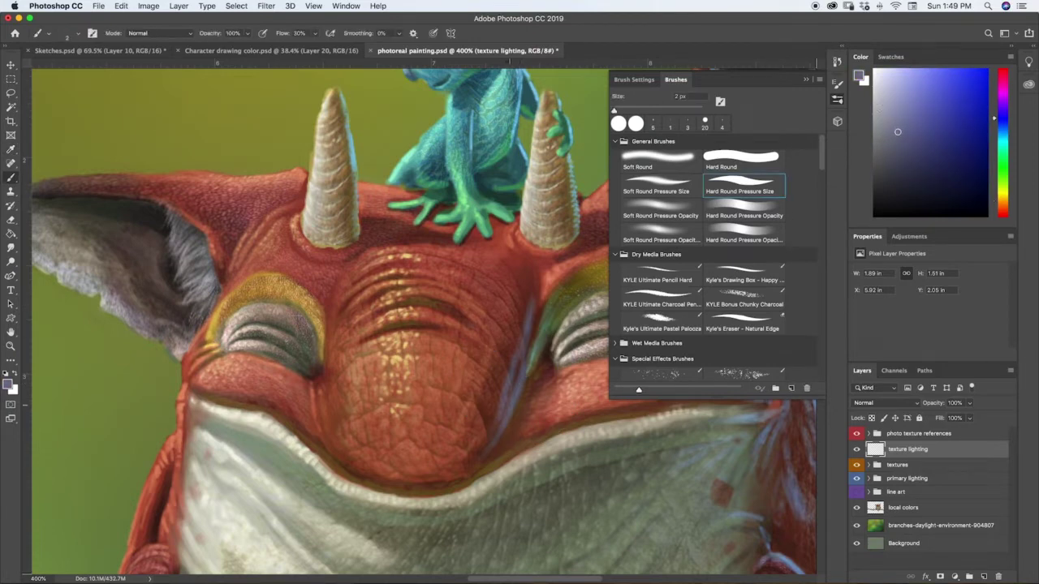
left_click_drag(896, 132, 899, 113)
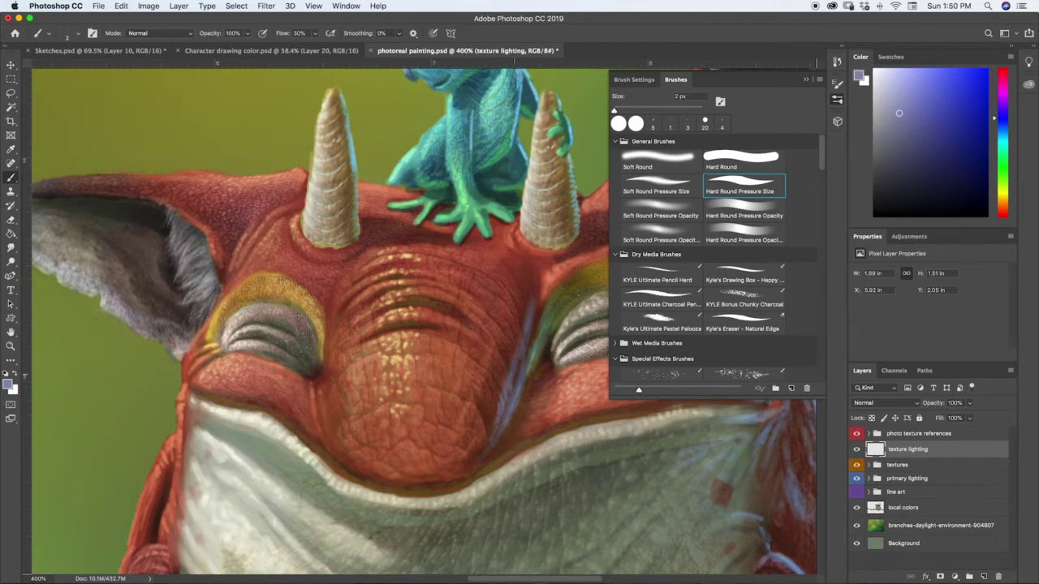
left_click_drag(513, 366, 524, 343)
left_click_drag(526, 353, 524, 317)
left_click_drag(520, 317, 523, 308)
left_click_drag(498, 387, 503, 379)
left_click_drag(477, 466, 506, 426)
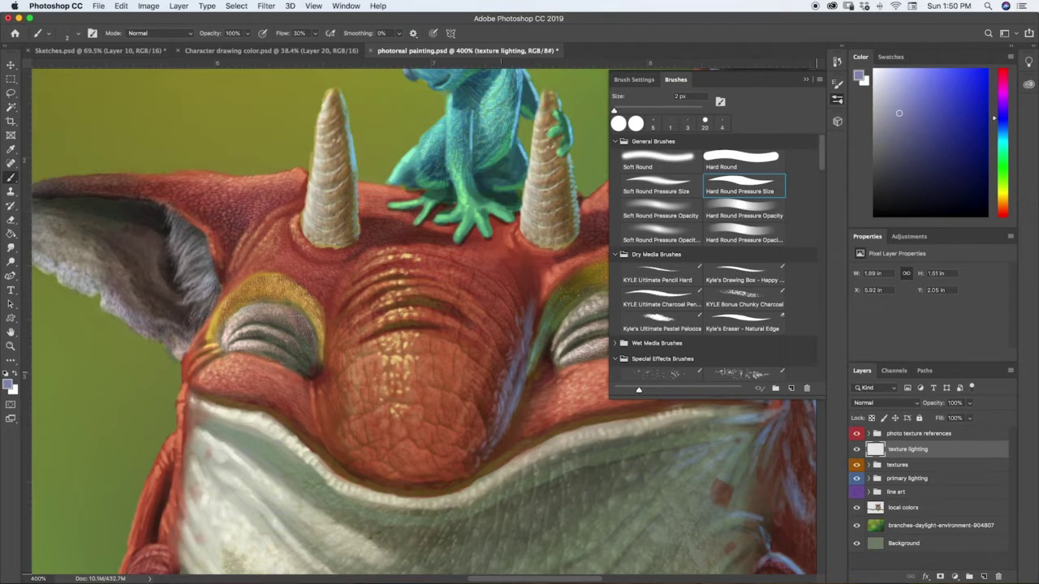
Sample the tan highlight on the nose and paint a fine stroke on the skin between the left cheek and nose.
key("super+minus")
key("e")
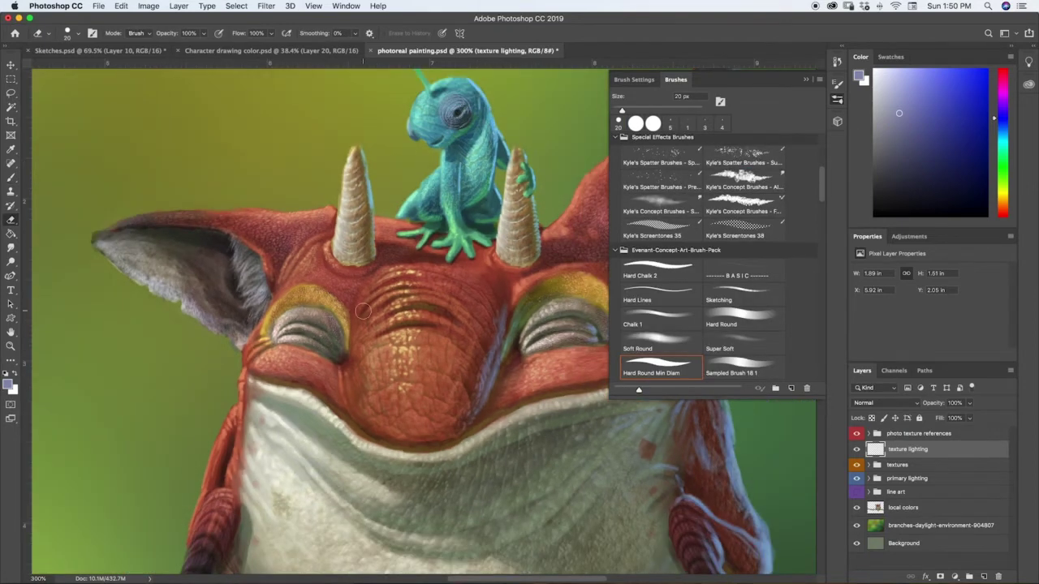
key("b")
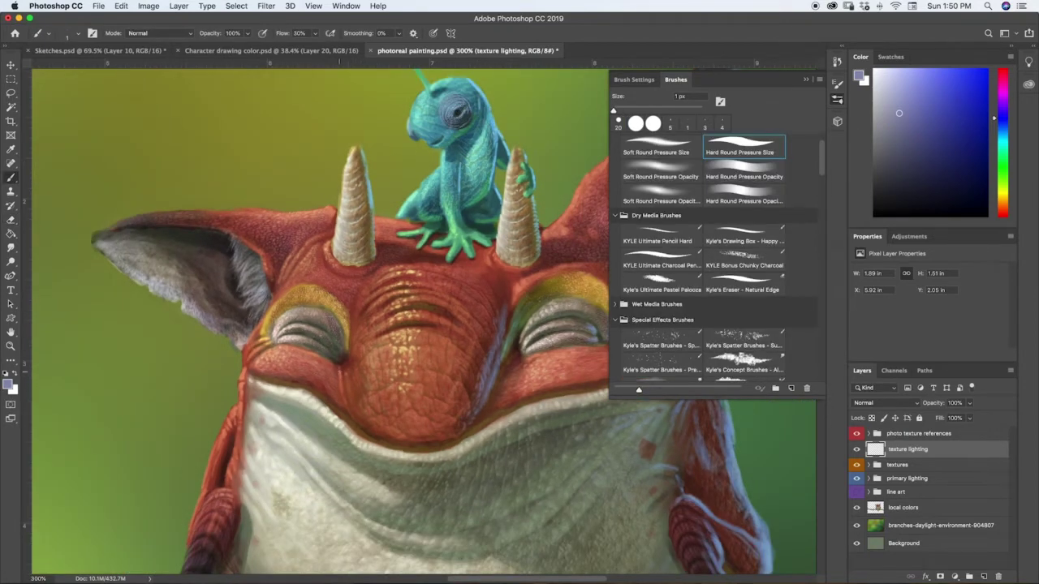
left_click(404, 337, "alt")
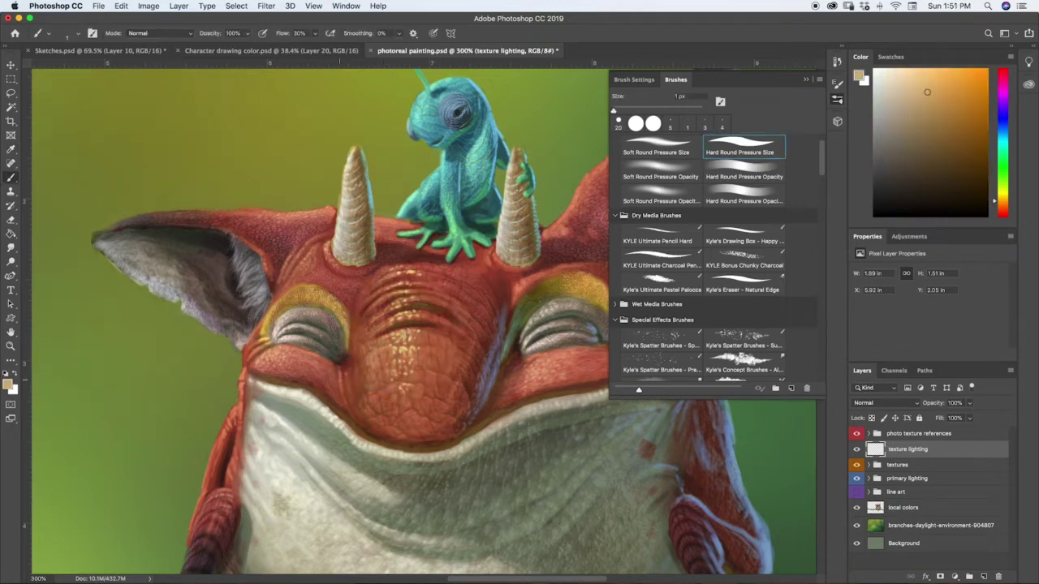
left_click_drag(340, 380, 338, 378)
Set the brush to 2 px and paint small strokes at the left eye's inner corner with a color sampled there.
key("]")
key("]")
key("]")
key("]")
key("]")
key("]")
key("bracketleft")
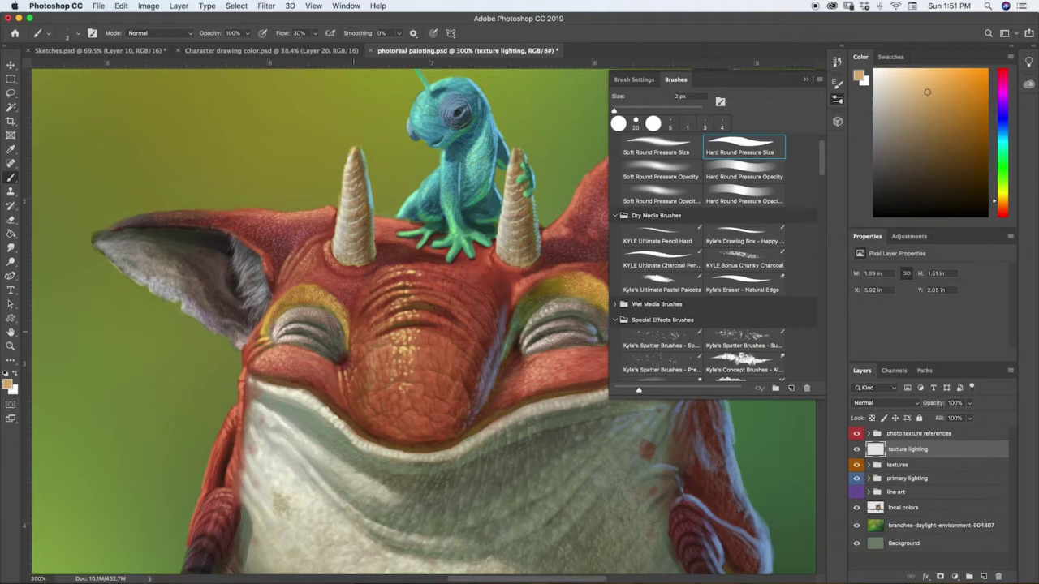
left_click(331, 363, "alt")
left_click_drag(331, 346, 345, 363)
Sample a light yellow from the left brow and paint highlights along the yellow patches above both eyes.
left_click(305, 293, "alt")
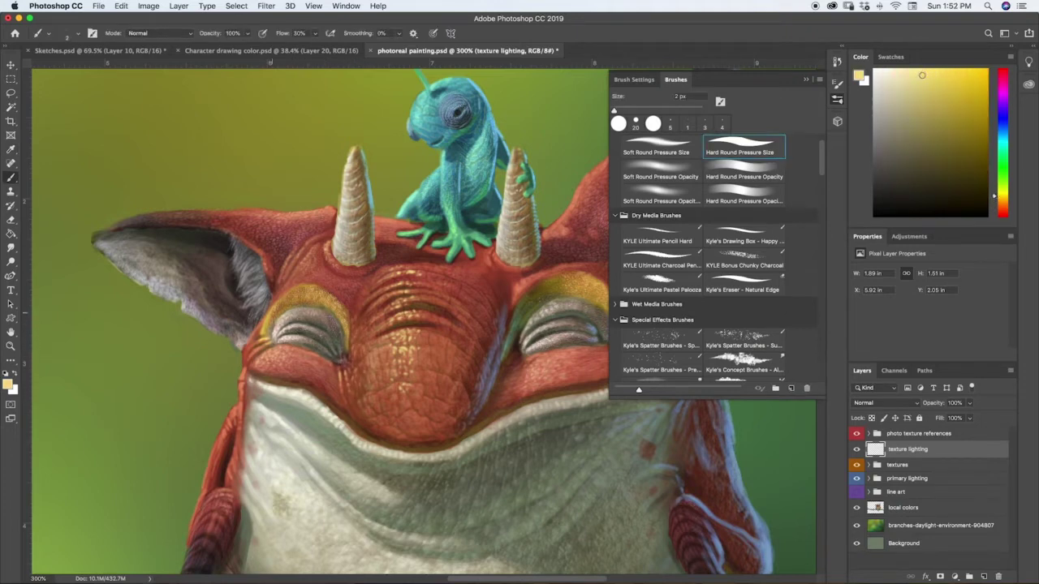
left_click_drag(272, 315, 294, 294)
left_click_drag(583, 279, 597, 281)
Sample the skin tone at the right eye's inner corner and paint small strokes at the inner corners of both eyes.
left_click(519, 349, "alt")
left_click_drag(521, 343, 513, 363)
left_click_drag(343, 355, 336, 365)
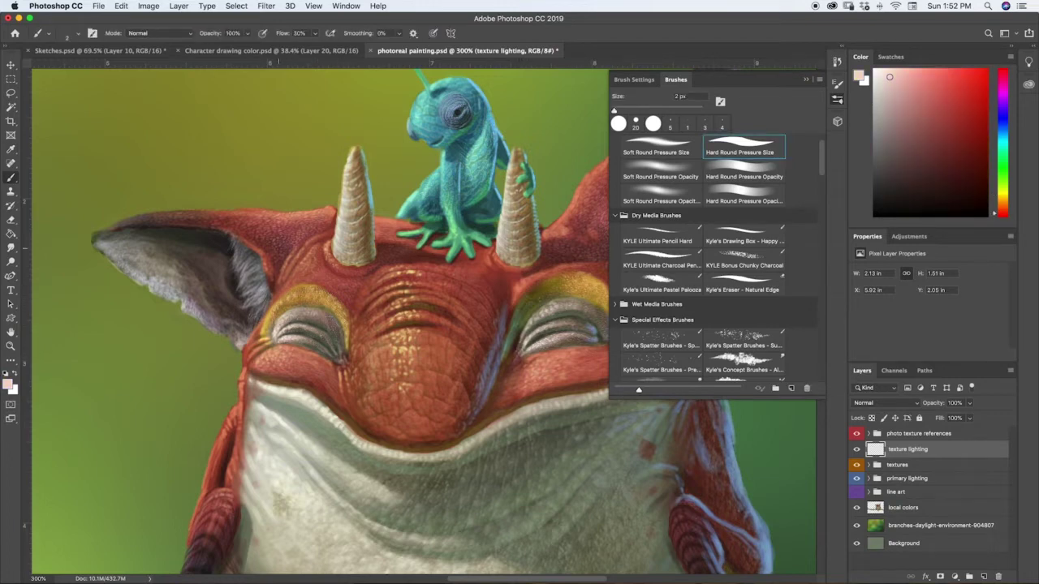
Sample the muted tone near the left ear's tip and stroke fine highlights along the ear's upper edge.
left_click(264, 347, "alt")
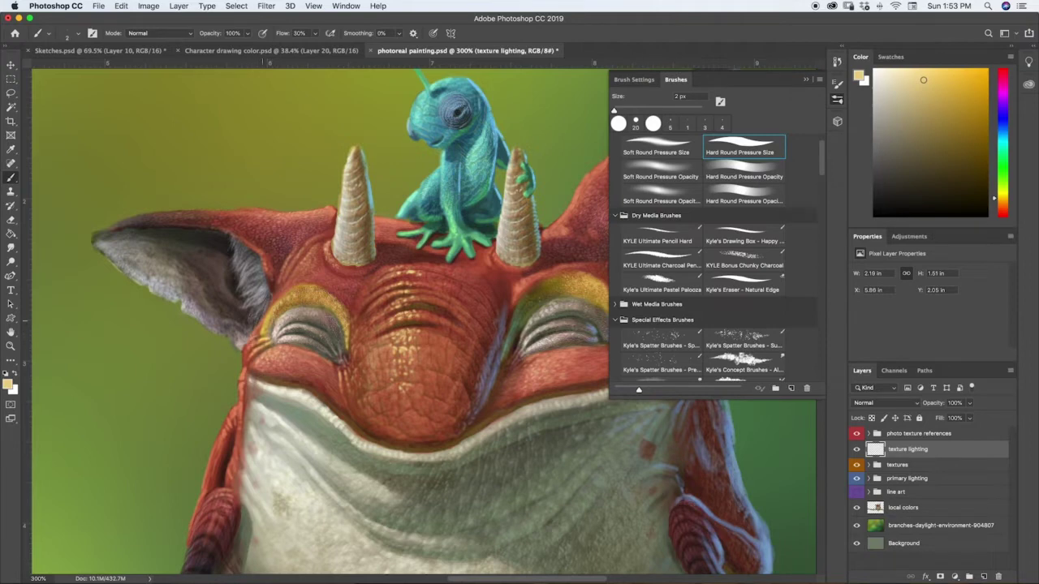
left_click(139, 216, "alt")
left_click_drag(152, 219, 160, 216)
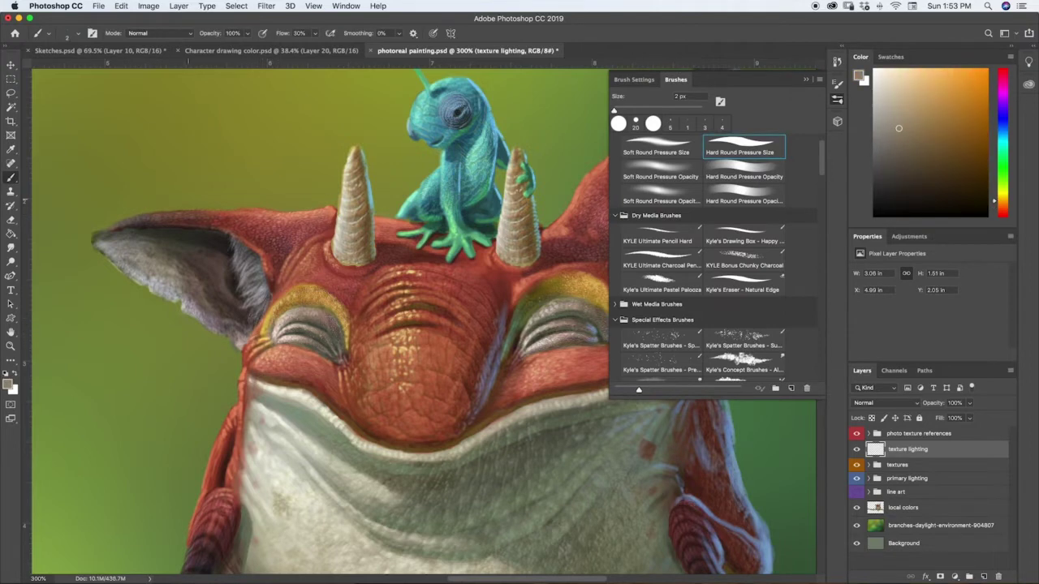
Sample the light cream of the left horn and paint highlights on the ridges of its upper part.
left_click(351, 179, "alt")
left_click_drag(347, 180, 353, 184)
left_click_drag(348, 187, 356, 191)
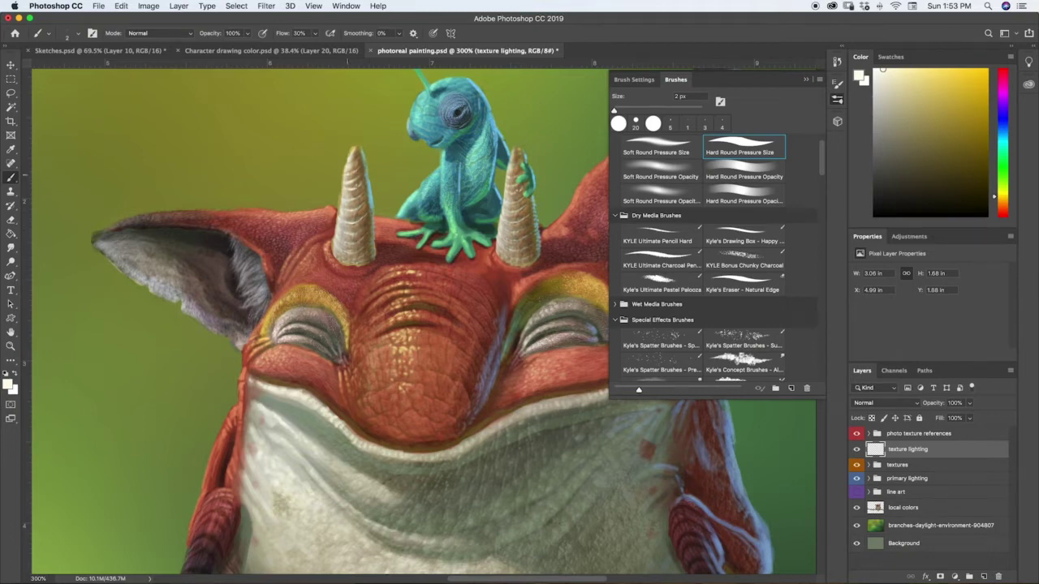
left_click_drag(348, 175, 353, 176)
key("super+minus")
key("super+minus")
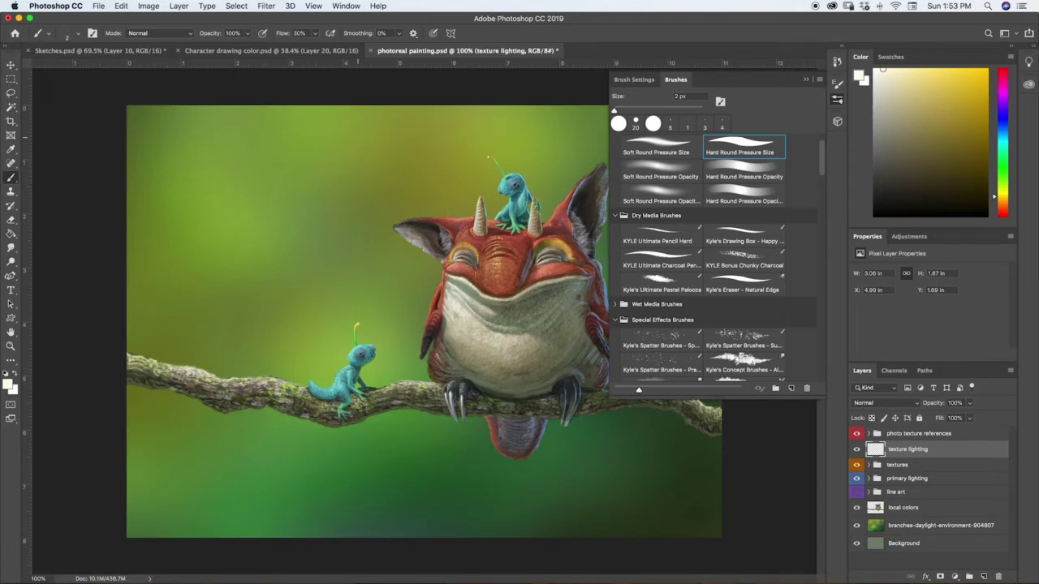
key("super+plus")
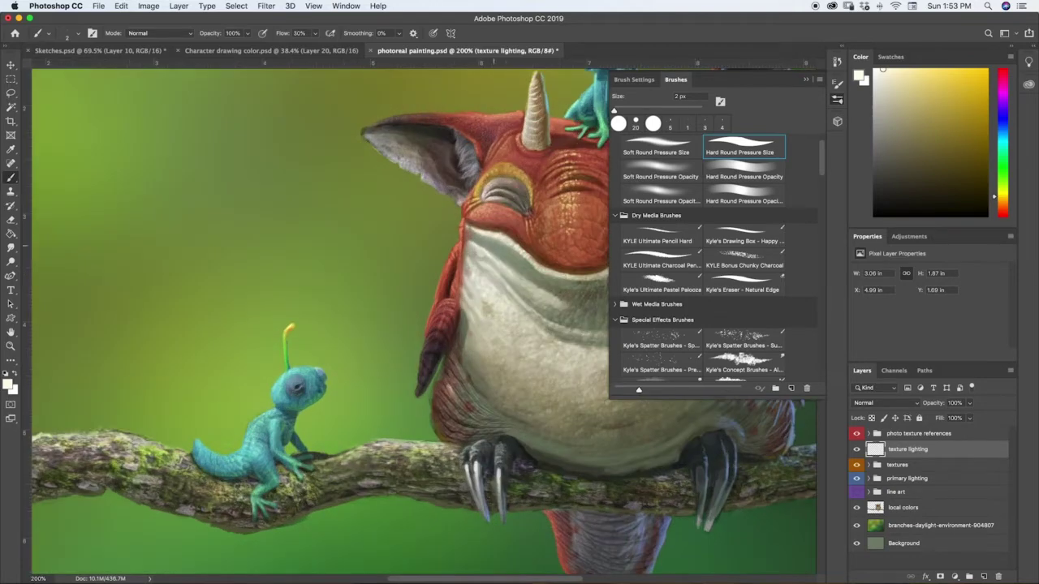
left_click_drag(445, 273, 401, 295)
key("super+z")
Return to the creature's head with the Brush and sample the tan tone at the base of the right horn.
key("super+plus")
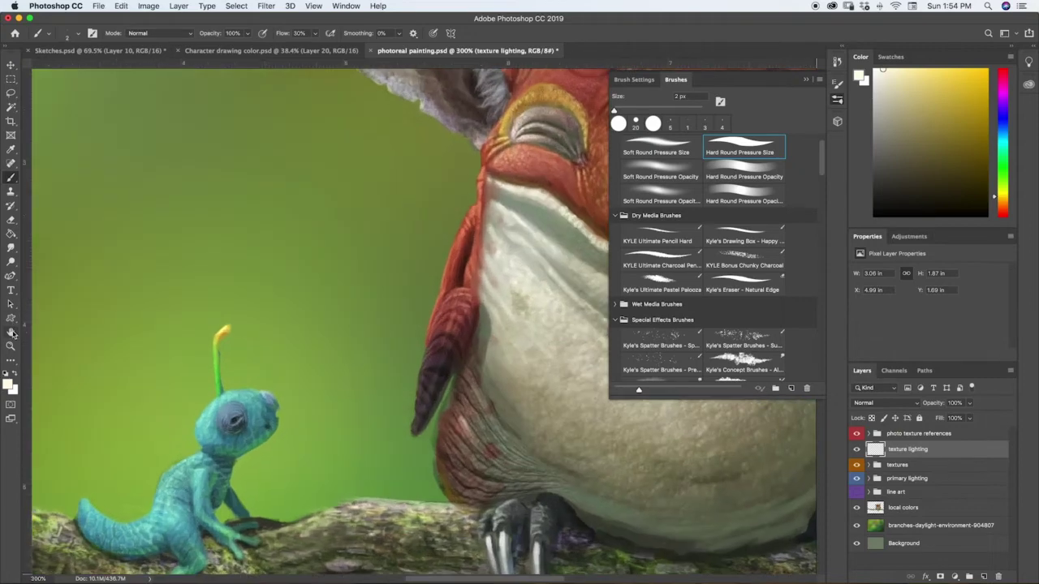
left_click(14, 333)
mouse_move(403, 264)
left_mouse_down()
mouse_move(390, 278)
mouse_move(390, 484)
left_mouse_up()
key("b")
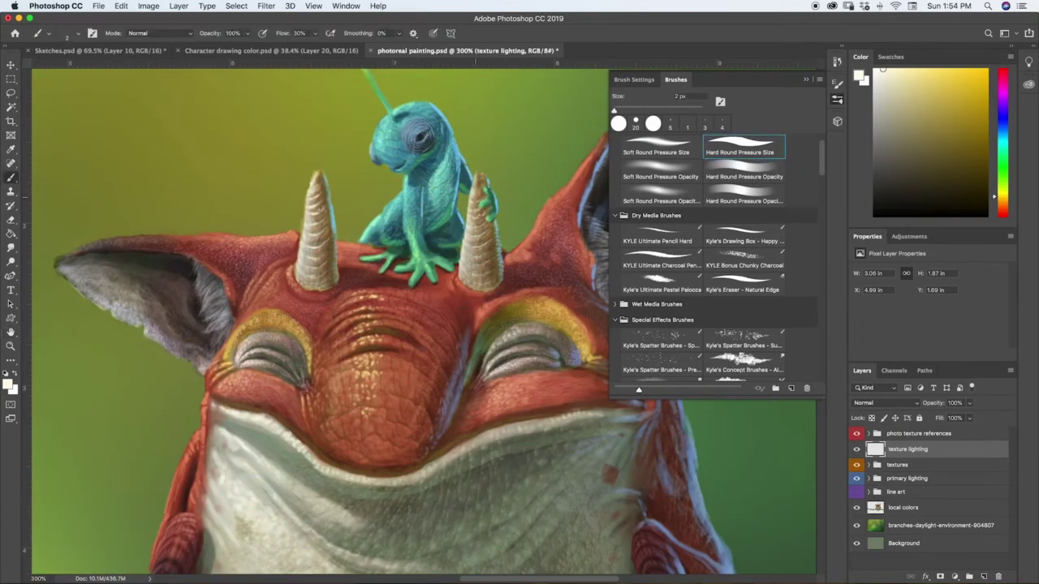
left_click(477, 275, "alt")
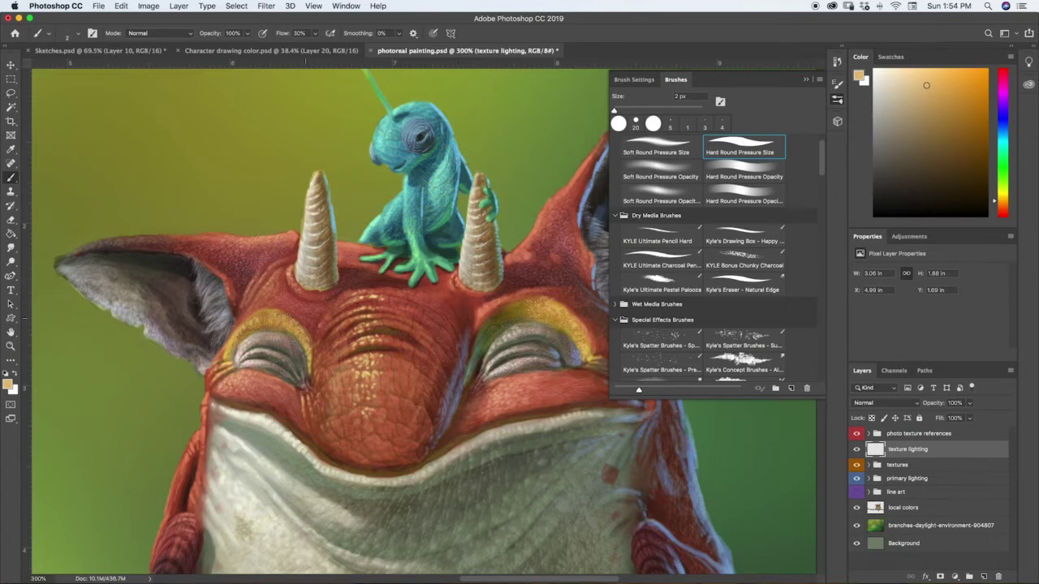
Sample the brown at the mouth edge, shift it to olive yellow and stroke it along the mouth line below the right cheek.
left_click(13, 335)
mouse_move(342, 352)
left_mouse_down()
mouse_move(329, 365)
mouse_move(110, 374)
left_mouse_up()
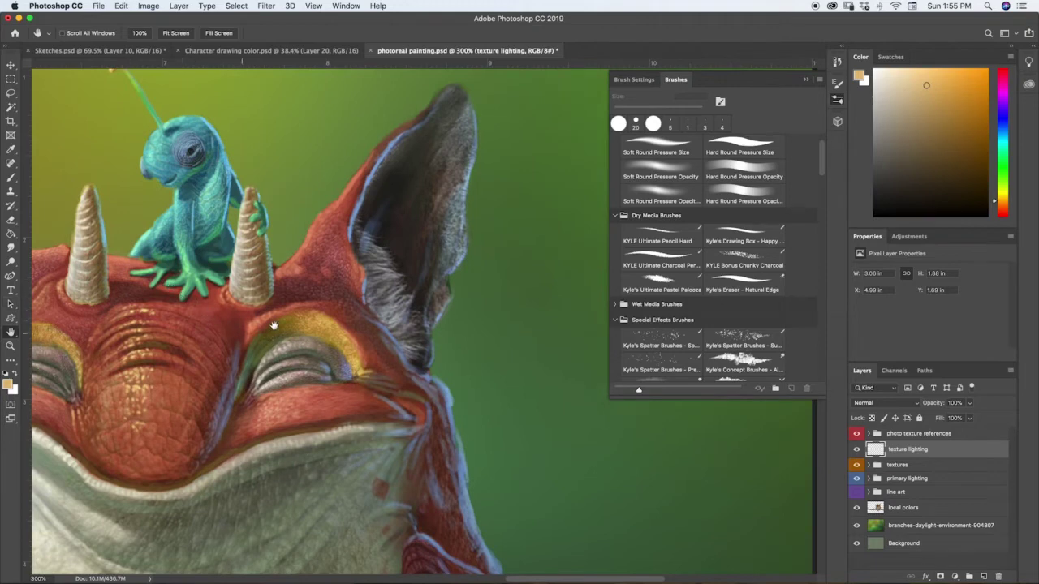
key("b")
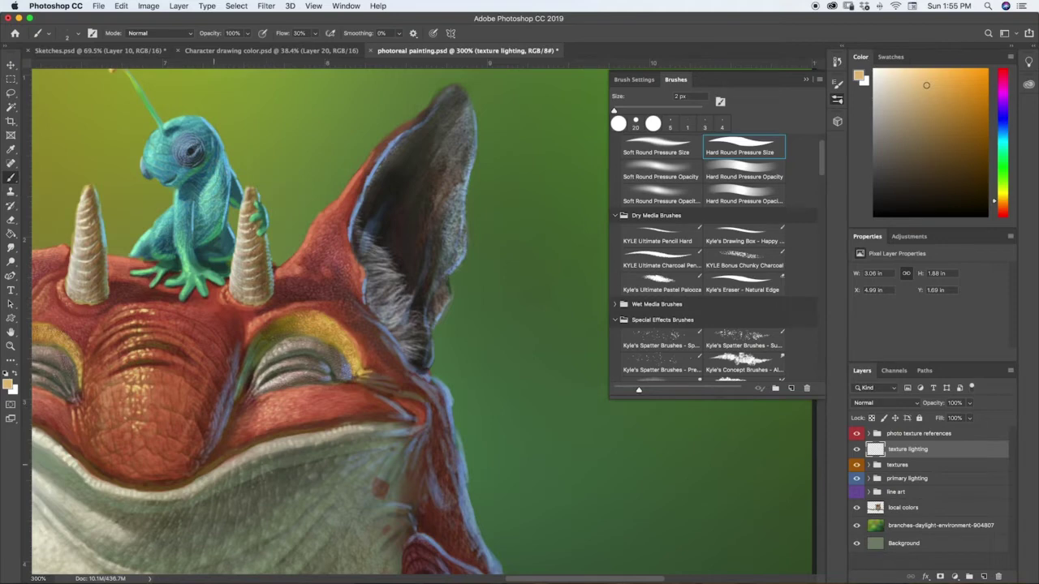
key("i")
left_click(214, 462)
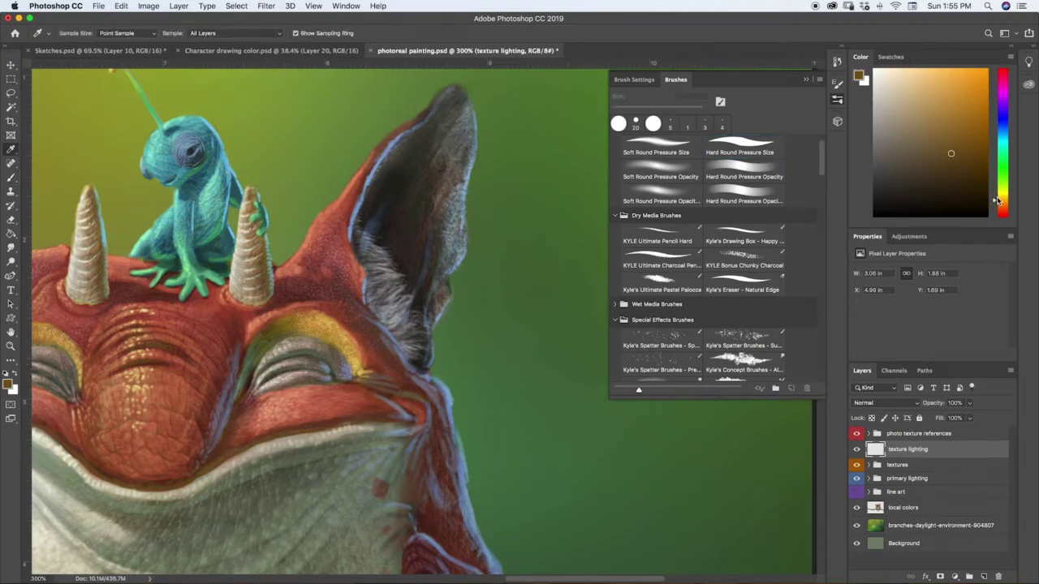
left_click_drag(997, 201, 996, 196)
left_click_drag(943, 149, 950, 142)
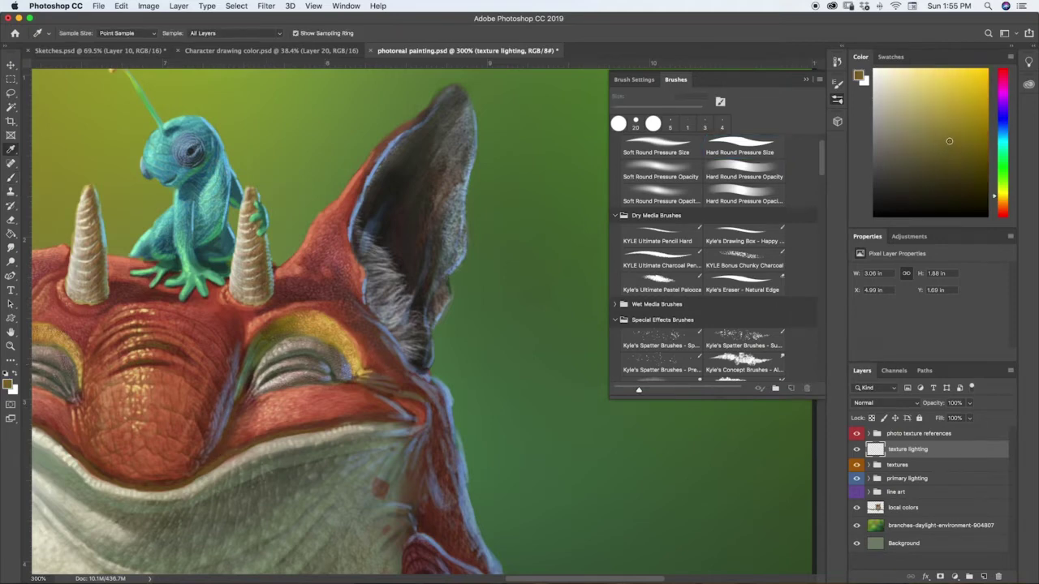
key("b")
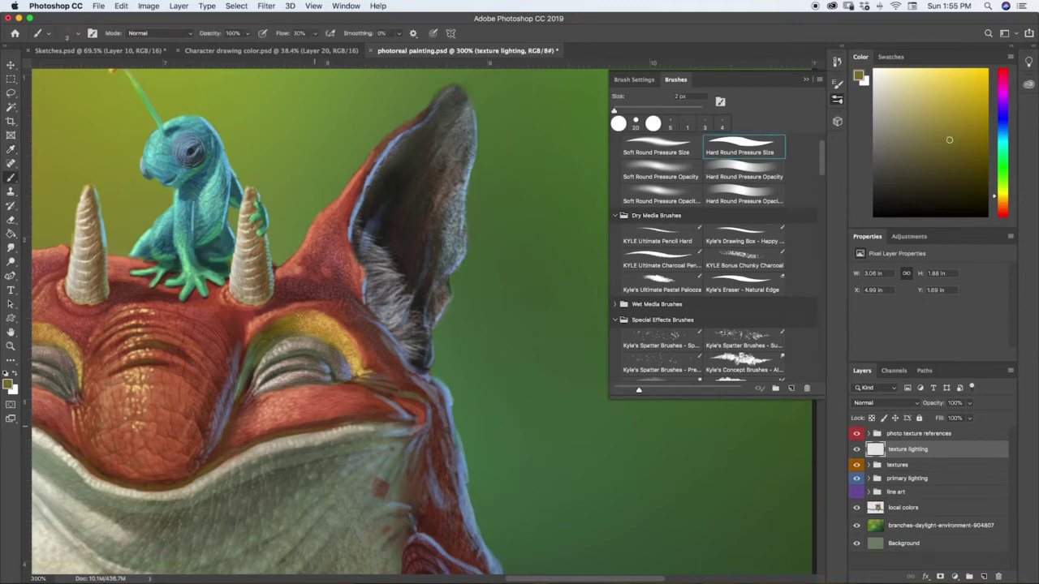
left_click_drag(328, 427, 360, 420)
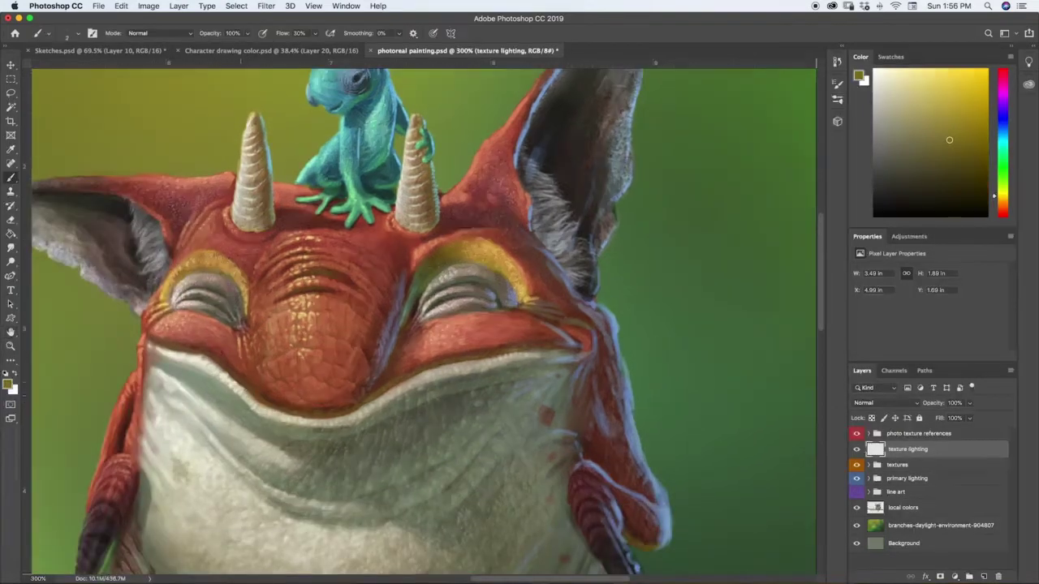
Sample the pale blue rim light beside the right cheek and paint textured strokes around the mouth corner and down the creature's right side.
left_click(609, 246, "alt")
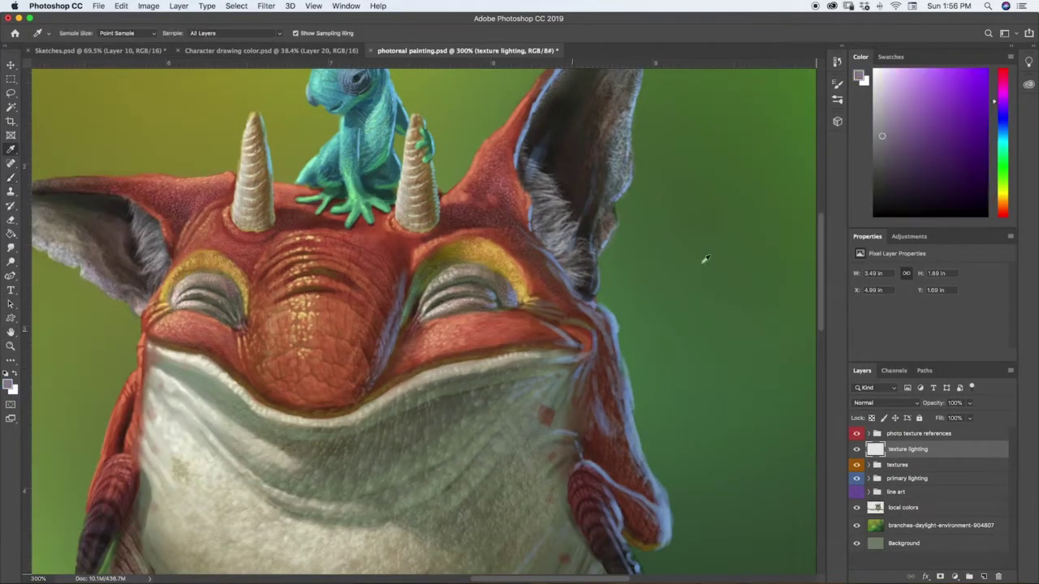
left_click(614, 324, "alt")
left_click_drag(581, 347, 534, 314)
mouse_move(553, 333)
left_mouse_down()
mouse_move(548, 328)
mouse_move(592, 347)
mouse_move(619, 346)
left_mouse_up()
left_click_drag(595, 308, 605, 318)
mouse_move(621, 365)
left_mouse_down()
mouse_move(638, 451)
mouse_move(629, 451)
left_mouse_up()
left_click_drag(608, 374, 613, 388)
left_click_drag(612, 352, 614, 358)
left_click_drag(603, 363, 604, 355)
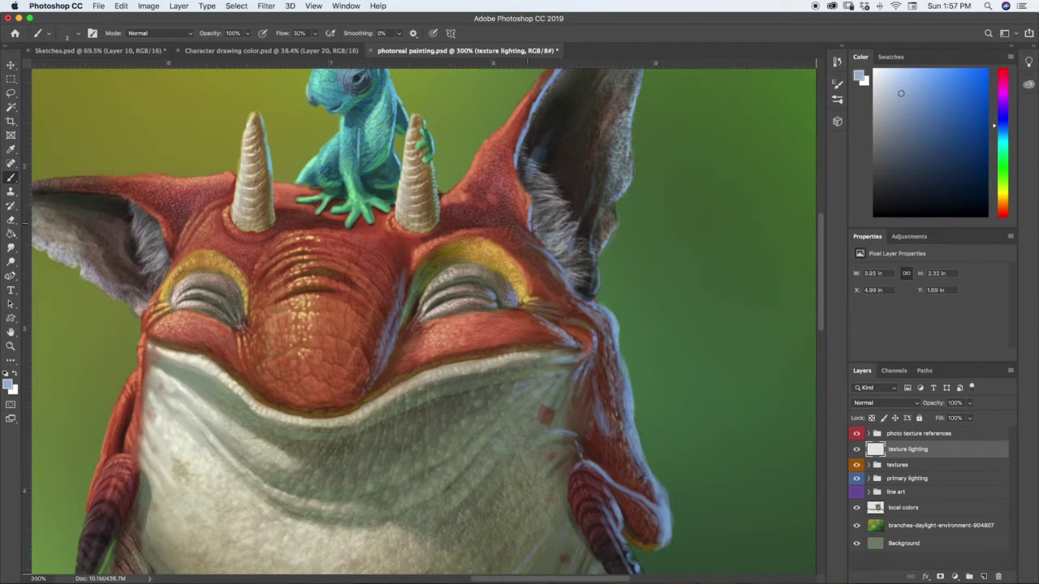
Add pale blue rim-light strokes at the base of the right ear, down the outer right edge and on the right arm.
left_click_drag(529, 207, 524, 197)
left_click_drag(531, 237, 514, 218)
left_click_drag(619, 410, 622, 418)
left_click_drag(643, 468, 650, 486)
left_click_drag(653, 524, 649, 538)
left_click_drag(638, 520, 643, 528)
left_click_drag(603, 496, 612, 501)
mouse_move(604, 508)
left_mouse_down()
mouse_move(612, 516)
mouse_move(607, 489)
left_mouse_up()
left_click_drag(589, 470, 603, 482)
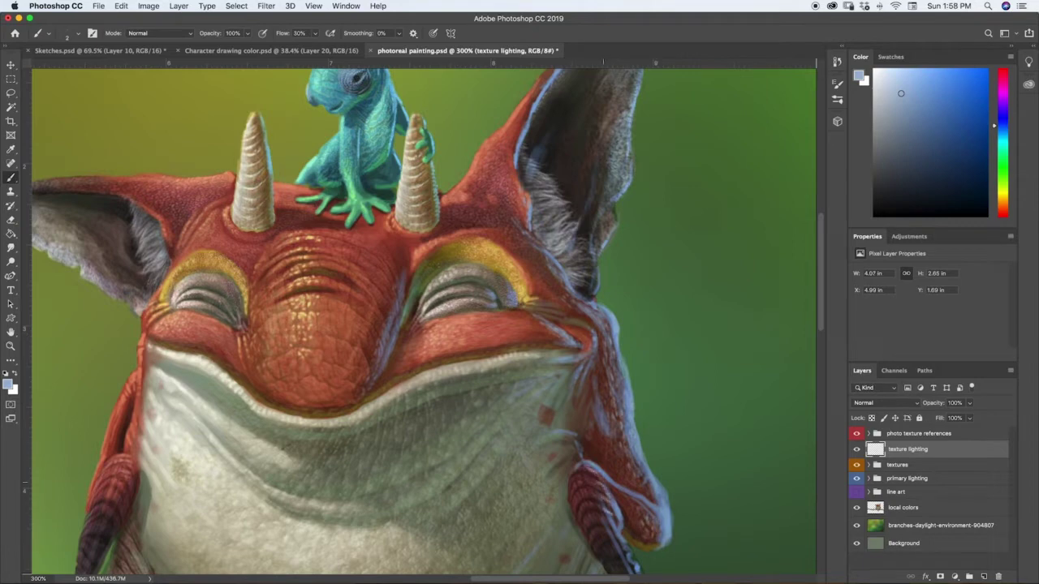
Add pale blue rim-light strokes across the segments of the right arm and down to its claw tip.
left_click_drag(597, 527, 615, 525)
left_click_drag(594, 504, 608, 522)
left_click_drag(592, 490, 598, 496)
left_click_drag(607, 534, 625, 545)
left_click_drag(610, 543, 625, 563)
left_click_drag(620, 566, 629, 569)
left_click_drag(606, 487, 453, 258)
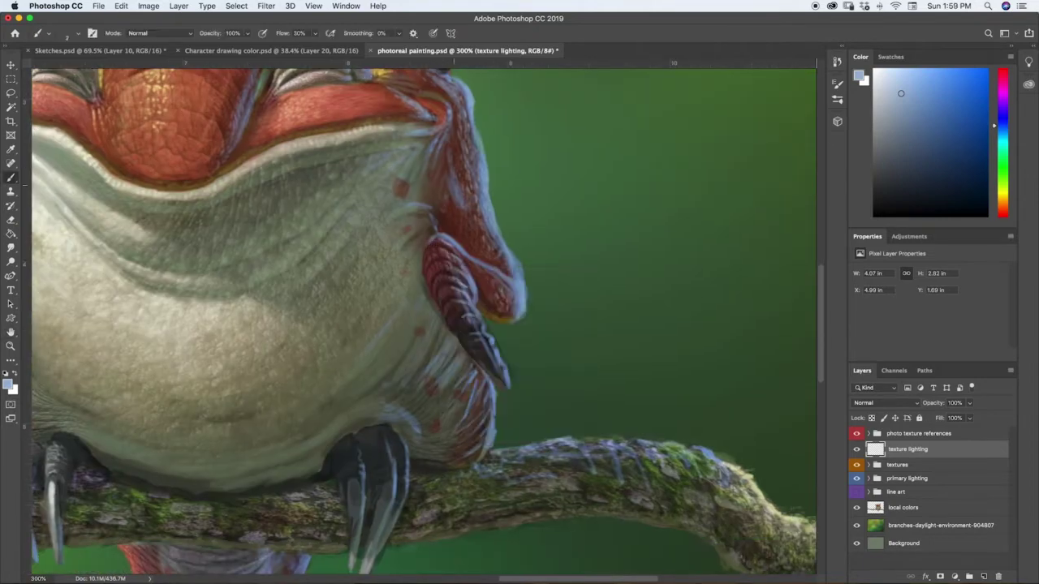
left_click_drag(481, 348, 491, 353)
left_click_drag(490, 345, 496, 351)
Sample the grey-green of the chin, brighten it to pale green and paint textured highlights along the throat folds, undoing the last stroke.
left_click(473, 354, "alt")
key("super+minus")
key("super+minus")
key("super+equal")
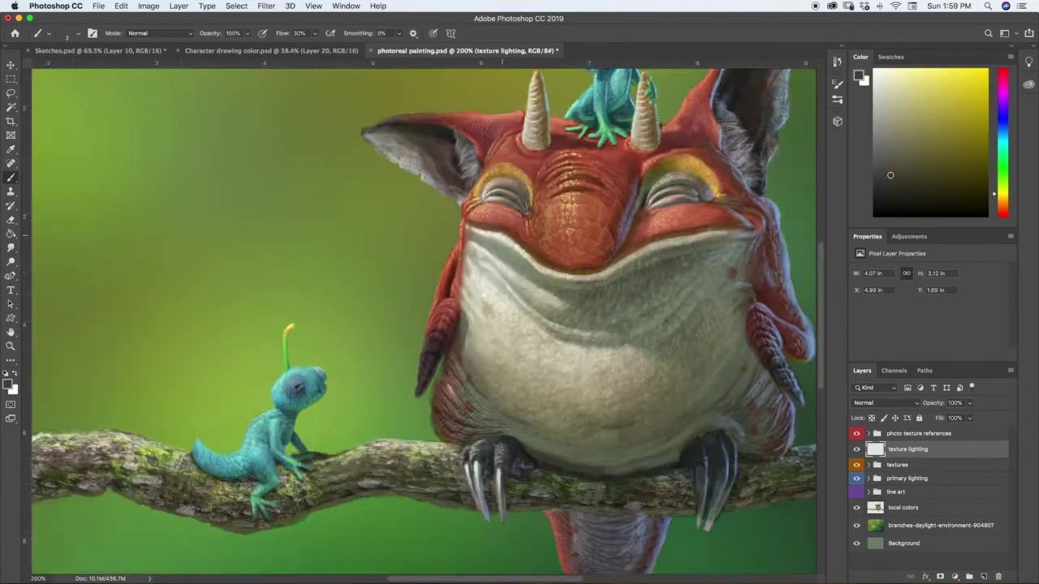
key("super+minus")
key("super+equal")
left_click_drag(596, 422, 305, 406)
key("super+equal")
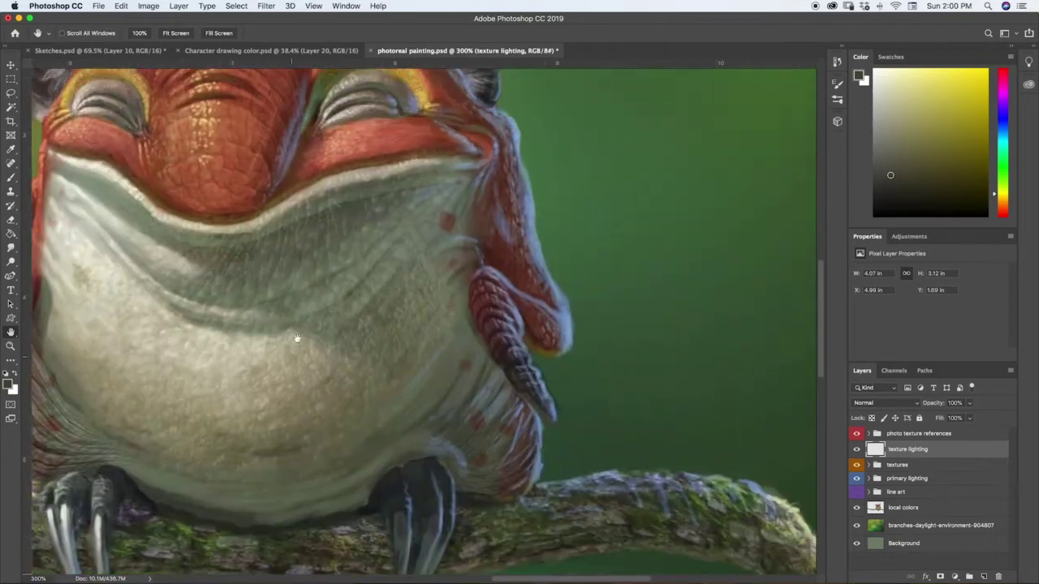
left_click(355, 196, "alt")
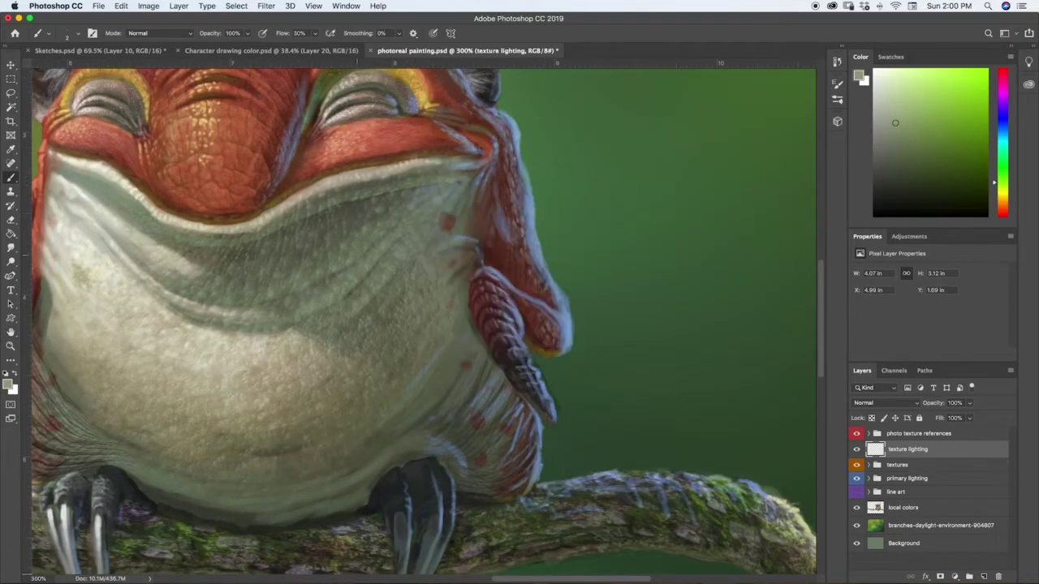
left_click(899, 100)
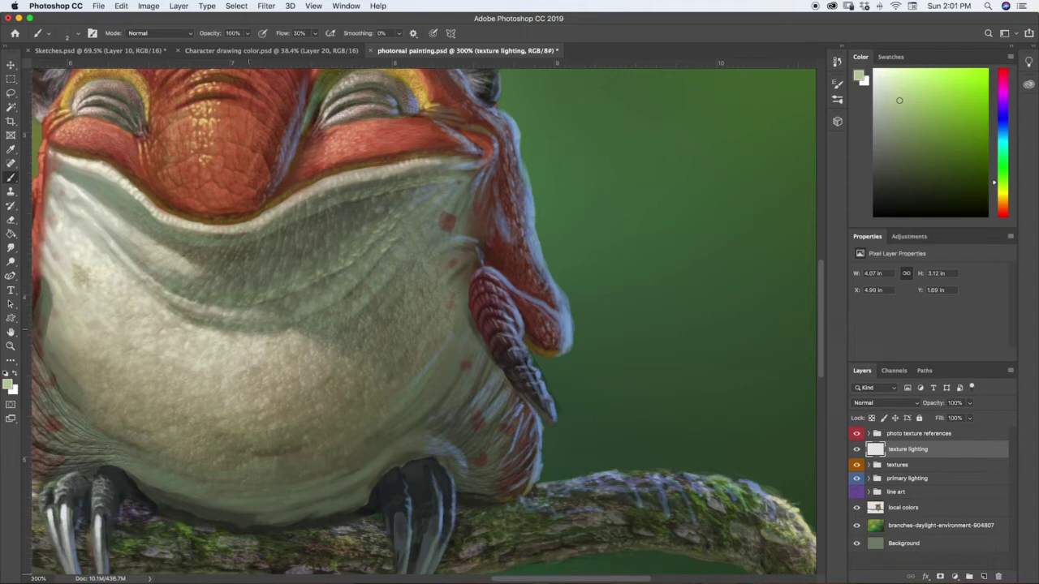
right_click(320, 306)
key("Escape")
key("super+z")
Sample the light blue at the right thigh's edge and stroke rim light along the thigh's outline and skin wrinkles.
left_click(535, 427, "alt")
left_click(537, 430, "alt")
mouse_move(541, 438)
left_mouse_down()
mouse_move(536, 484)
mouse_move(521, 490)
mouse_move(523, 467)
left_mouse_up()
left_click_drag(522, 457, 511, 470)
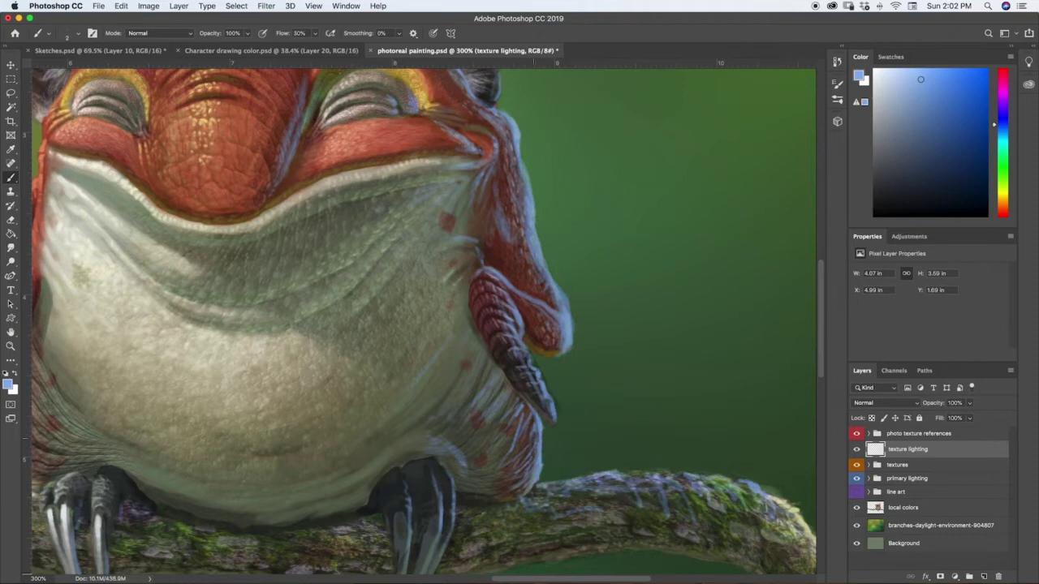
left_click_drag(537, 429, 534, 445)
left_click_drag(532, 420, 524, 441)
left_click_drag(527, 398, 522, 416)
left_click_drag(517, 416, 506, 441)
left_click_drag(512, 390, 503, 415)
mouse_move(499, 423)
left_mouse_down()
mouse_move(492, 434)
mouse_move(520, 397)
left_mouse_up()
left_click_drag(537, 422, 514, 387)
Paint light blue highlights on the fold above the right foot and down its toes and claws.
left_click_drag(446, 447, 460, 452)
left_click_drag(449, 453, 466, 462)
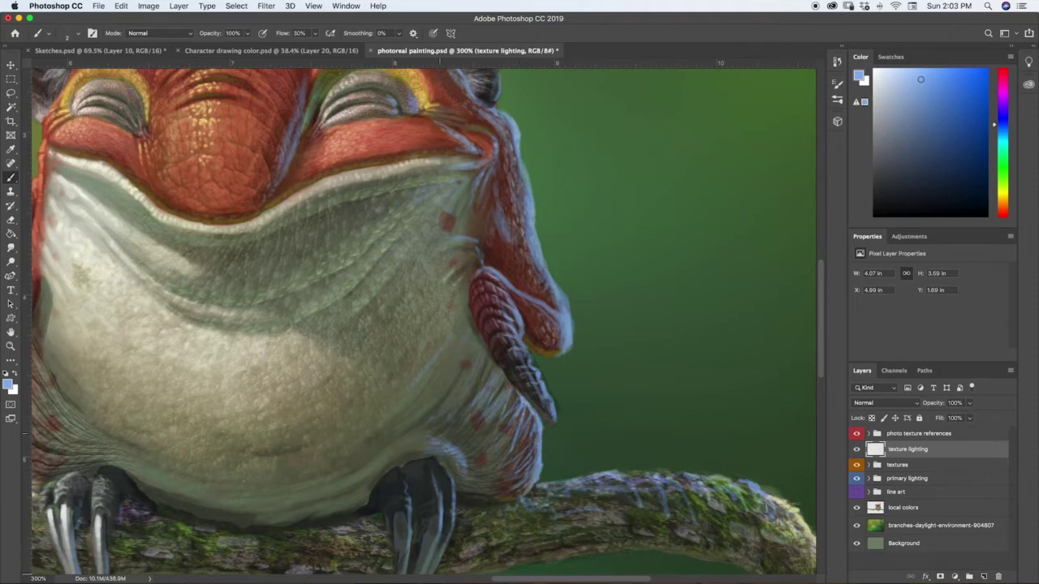
left_click_drag(431, 491, 434, 489)
mouse_move(429, 497)
left_mouse_down()
mouse_move(440, 510)
mouse_move(430, 516)
left_mouse_up()
left_click_drag(430, 468, 451, 516)
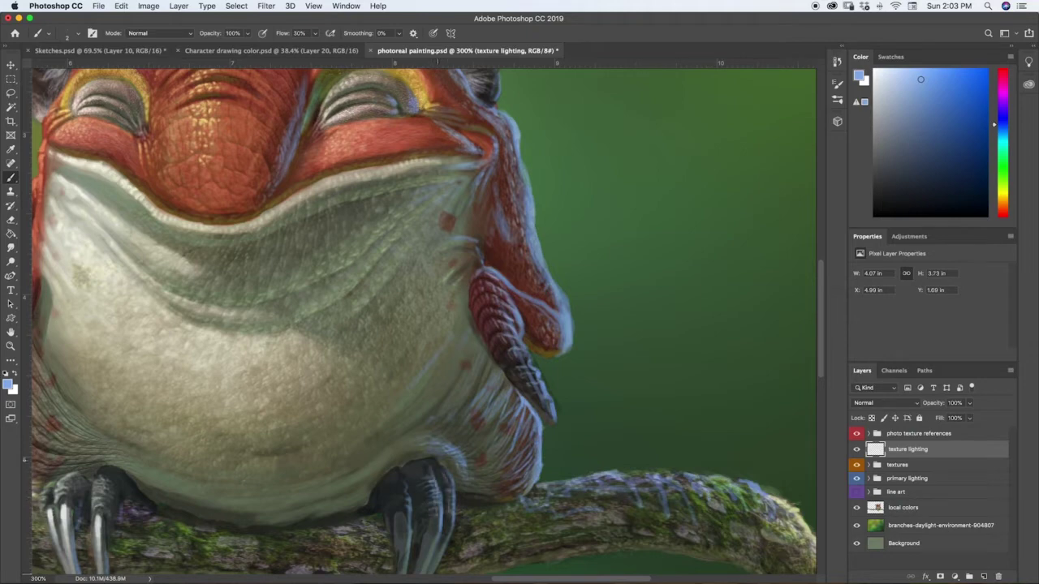
left_click_drag(398, 474, 404, 496)
left_click_drag(405, 500, 407, 518)
left_click_drag(393, 470, 400, 476)
left_click_drag(408, 521, 407, 563)
left_click_drag(441, 519, 444, 542)
Stroke light blue rim light along the top of the branch from the creature's right thigh to the branch's right bend.
mouse_move(539, 485)
left_mouse_down()
mouse_move(570, 492)
mouse_move(602, 480)
left_mouse_up()
left_click_drag(611, 481, 652, 481)
left_click_drag(534, 487, 566, 485)
left_click_drag(595, 482, 674, 474)
left_click_drag(658, 479, 718, 478)
left_click_drag(714, 478, 758, 501)
left_click_drag(761, 486, 784, 513)
left_click_drag(710, 489, 725, 502)
left_click_drag(684, 492, 724, 505)
left_click_drag(595, 497, 583, 498)
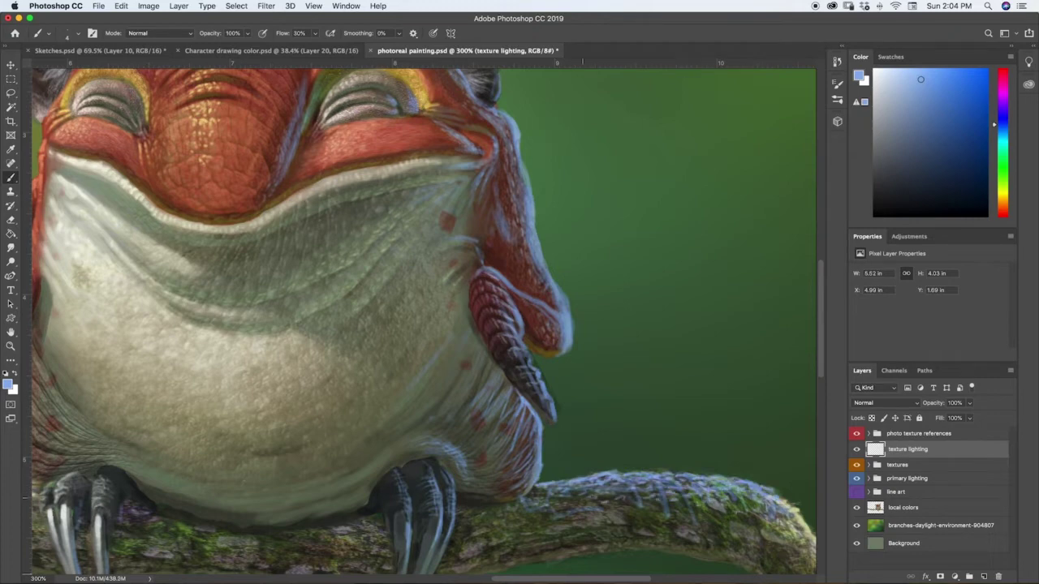
Erase excess texture strokes on the belly beside the right arm and return to the Brush.
key("e")
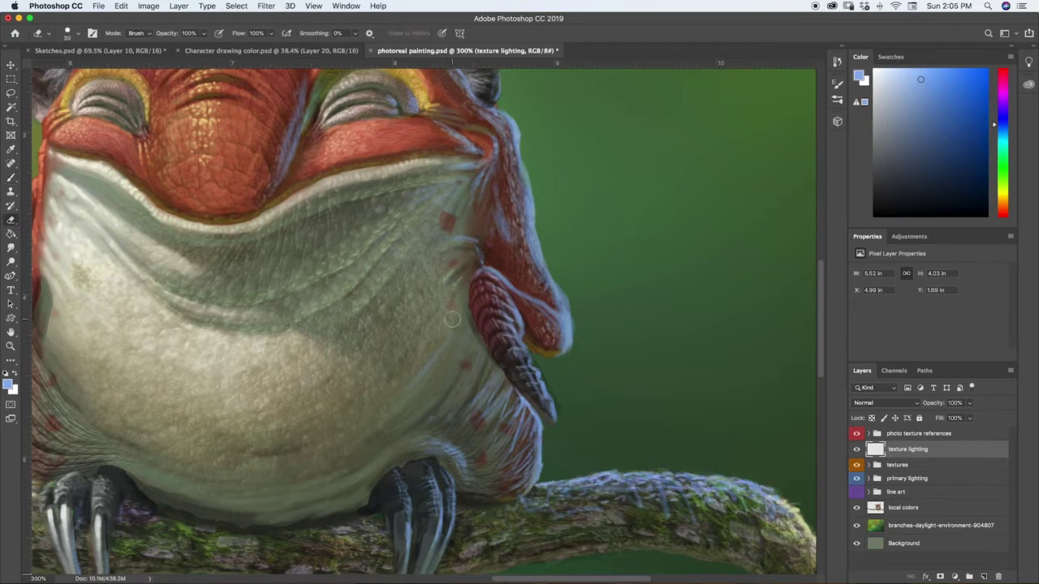
mouse_move(452, 271)
left_mouse_down()
mouse_move(446, 281)
mouse_move(483, 240)
left_mouse_up()
key("b")
Sample an olive green from the branch and paint textured strokes along the underside of its right stretch.
key("super+minus")
left_click_drag(246, 504, 540, 523)
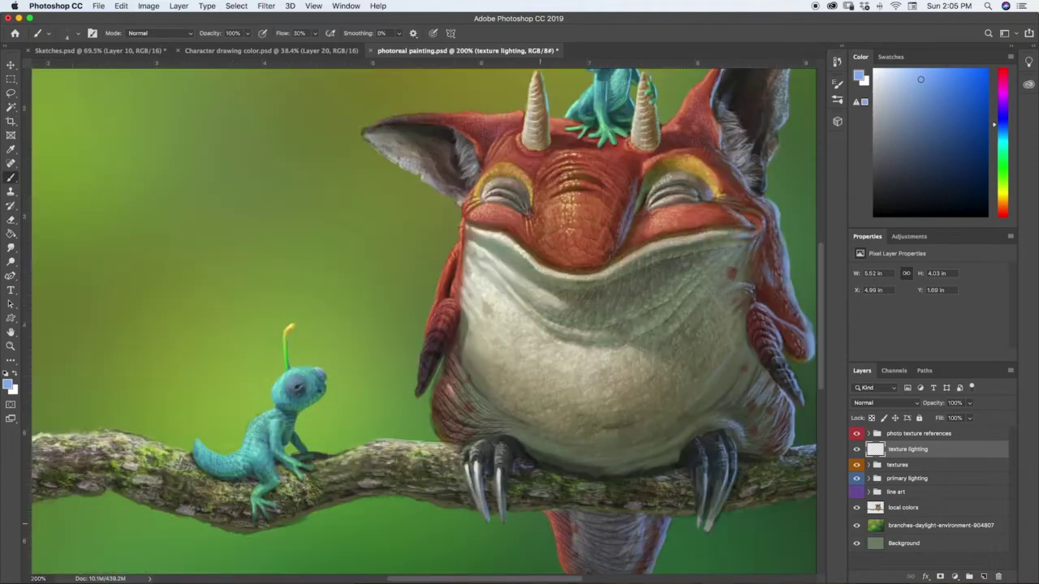
scroll(278, 475, "right", 5)
scroll(341, 438, "down", 3)
left_click(588, 391, "alt")
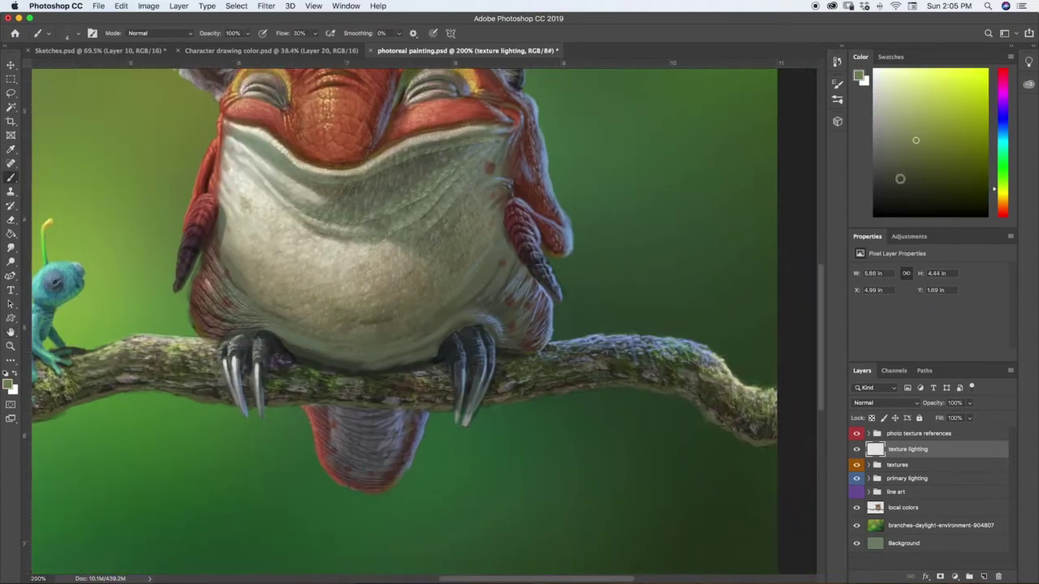
left_click_drag(774, 441, 766, 435)
mouse_move(743, 437)
left_mouse_down()
mouse_move(712, 410)
mouse_move(741, 429)
left_mouse_up()
left_click_drag(706, 413, 671, 393)
mouse_move(674, 389)
left_mouse_down()
mouse_move(589, 381)
mouse_move(523, 398)
left_mouse_up()
left_click_drag(524, 399, 482, 405)
left_click_drag(530, 386, 497, 393)
left_click_drag(569, 390, 558, 392)
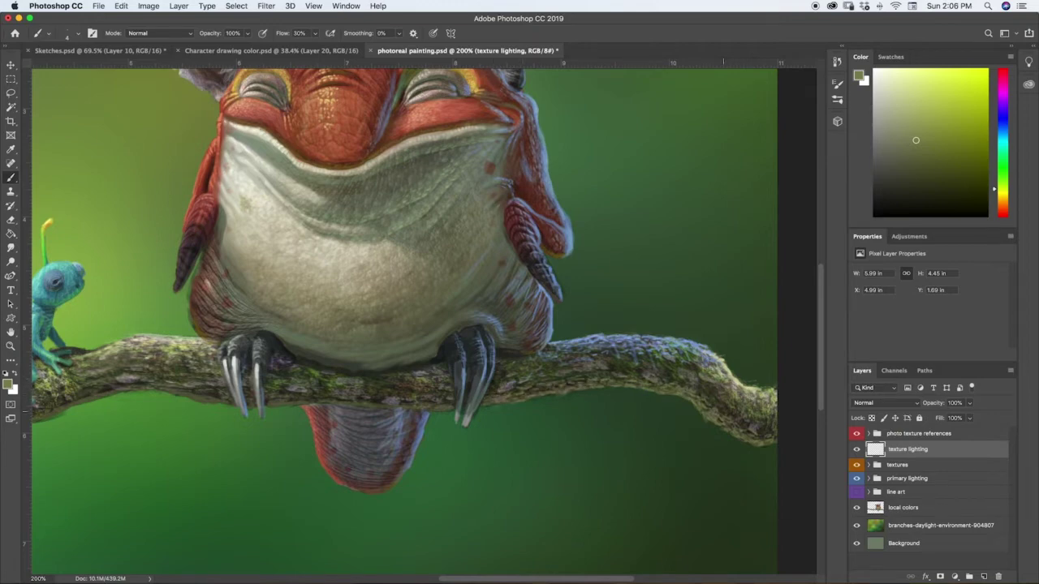
Continue the olive strokes along the branch edge above the tail and across the tail's tip.
left_click_drag(443, 406, 405, 404)
left_click_drag(388, 406, 363, 400)
left_click_drag(385, 491, 356, 492)
left_click_drag(376, 488, 346, 477)
mouse_move(377, 473)
left_mouse_down()
mouse_move(352, 470)
mouse_move(359, 460)
left_mouse_up()
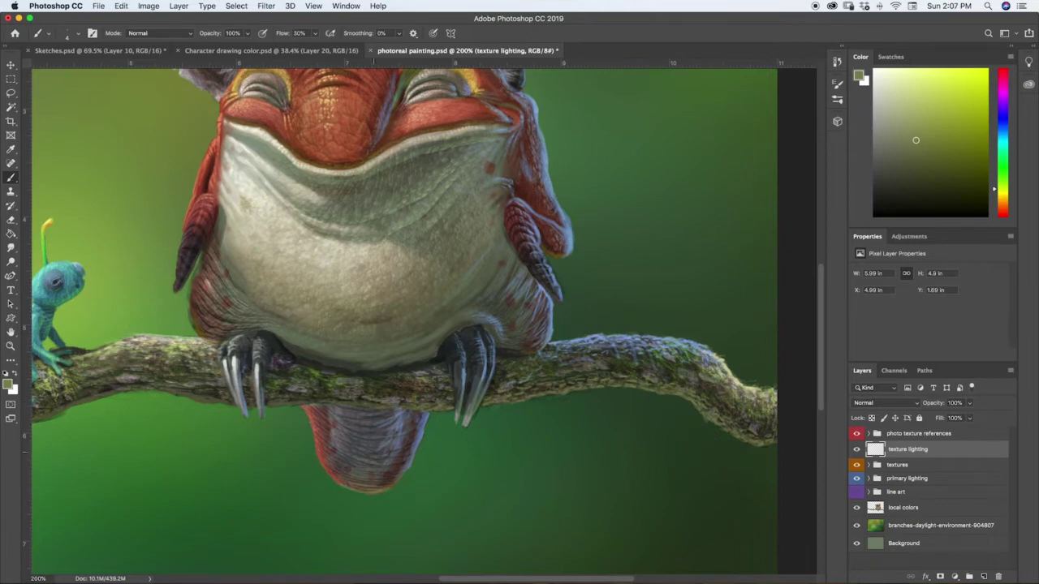
Extend the olive texture strokes along the underside of the branch's left stretch.
left_click_drag(305, 399, 225, 398)
mouse_move(256, 405)
left_mouse_down()
mouse_move(247, 396)
mouse_move(118, 385)
mouse_move(65, 406)
left_mouse_up()
mouse_move(60, 414)
left_mouse_down()
mouse_move(34, 420)
mouse_move(580, 354)
mouse_move(527, 363)
mouse_move(405, 323)
mouse_move(313, 338)
mouse_move(188, 268)
left_mouse_up()
left_click_drag(477, 298, 195, 465)
Sample a tone from the left foot and paint highlights across its toe knuckles.
key("super+equal")
left_click_drag(302, 371, 125, 241)
left_click(331, 396, "alt")
left_click_drag(336, 380, 326, 385)
mouse_move(324, 367)
left_mouse_down()
mouse_move(309, 383)
mouse_move(368, 379)
left_mouse_up()
Sample a pale pink and paint wrinkle highlights on the left thigh, adding the olive brown from its lower edge.
left_click(297, 288, "alt")
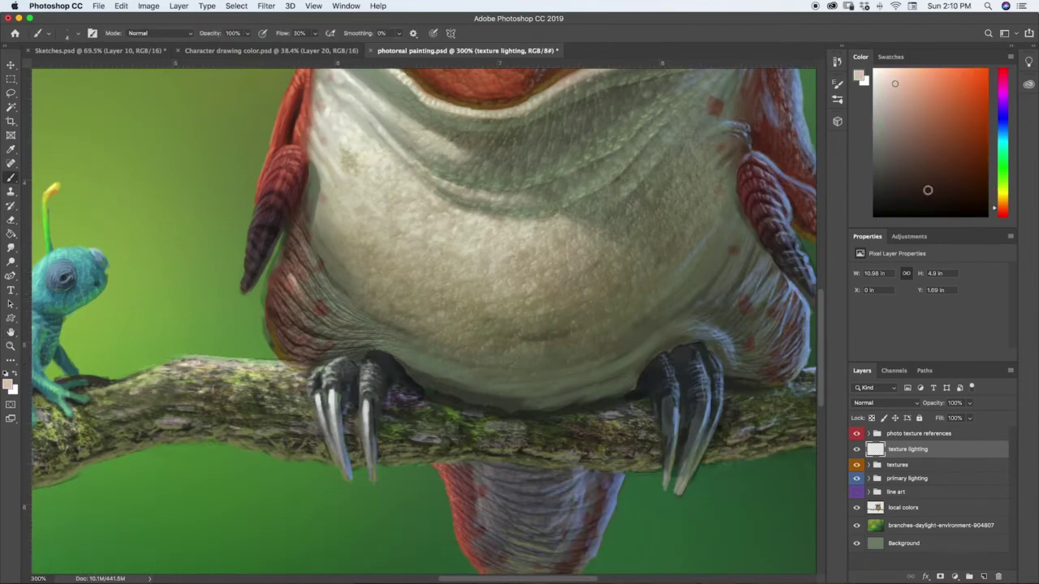
left_click(294, 281, "alt")
mouse_move(291, 277)
left_mouse_down()
mouse_move(303, 298)
mouse_move(302, 282)
left_mouse_up()
left_click_drag(288, 282, 294, 294)
left_click(286, 358, "alt")
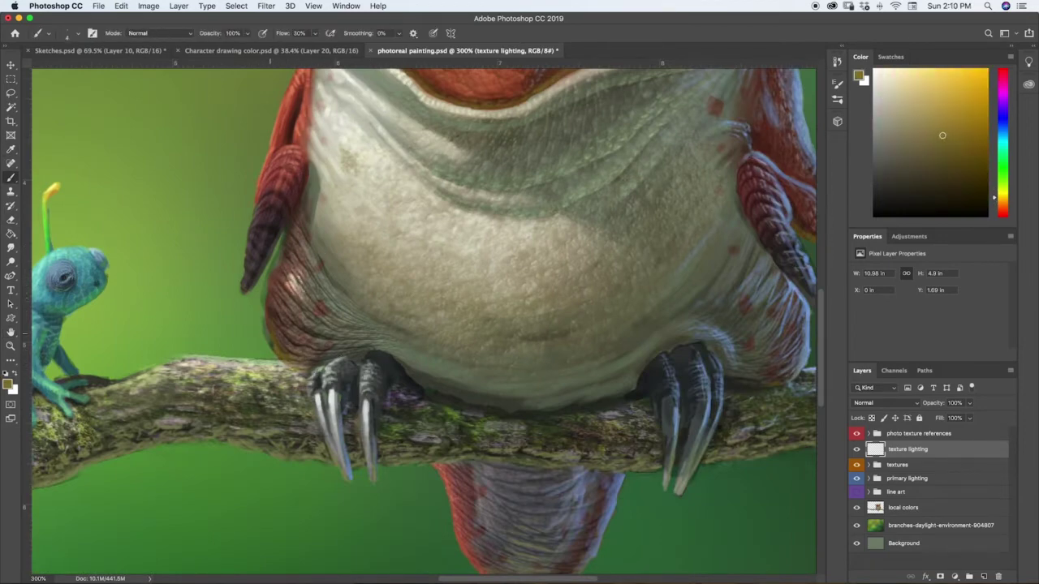
Paint grey strokes on the left arm's dark claw and pale yellow scale highlights up the arm and along the edge above it.
left_click(244, 293, "alt")
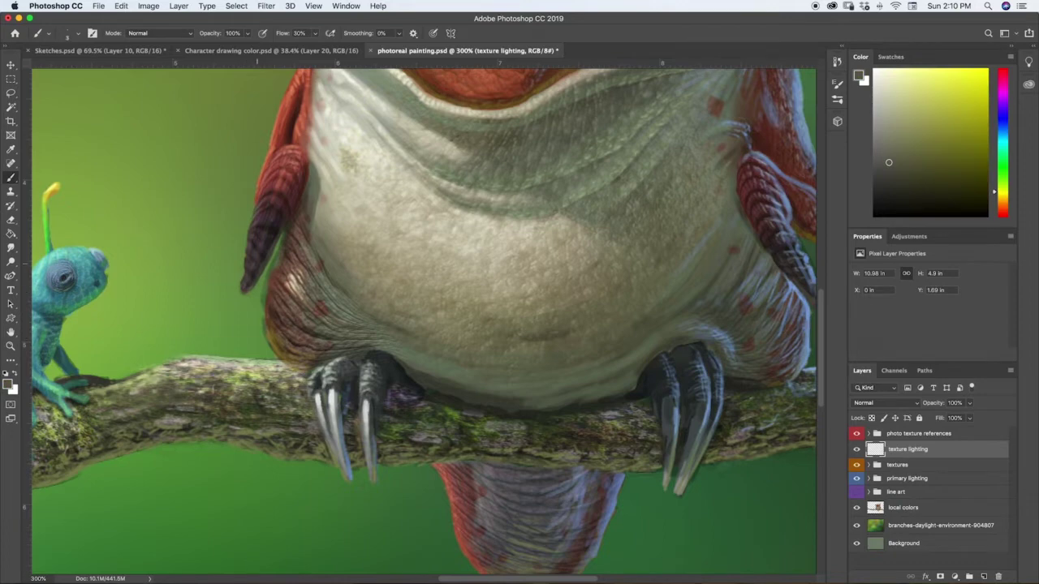
left_click_drag(267, 245, 292, 210)
left_click(272, 191, "alt")
left_click(266, 197, "alt")
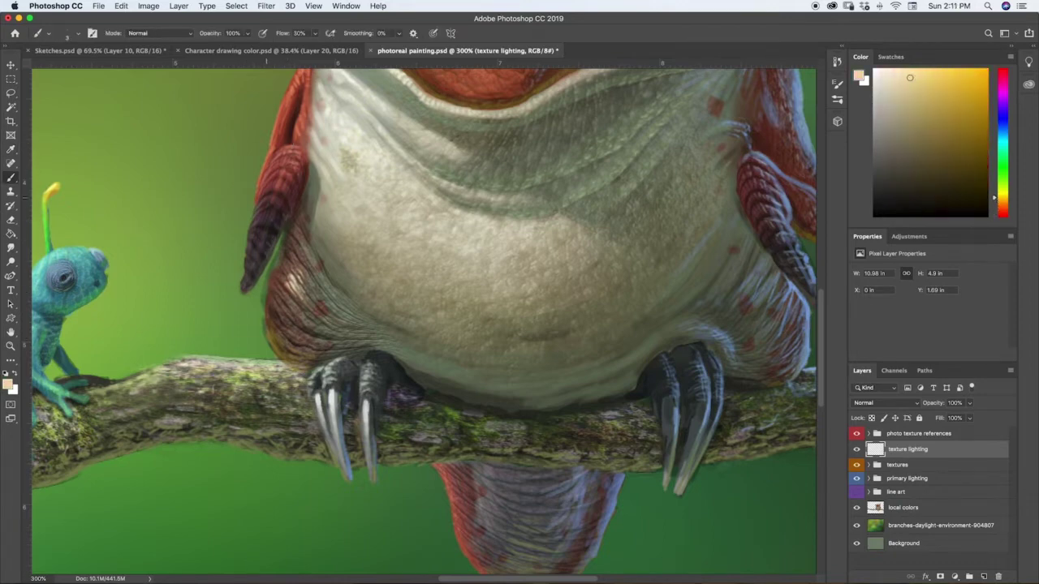
left_click(280, 161, "alt")
left_click_drag(271, 202, 296, 146)
mouse_move(310, 92)
left_mouse_down()
mouse_move(304, 110)
mouse_move(306, 97)
mouse_move(281, 117)
left_mouse_up()
left_click_drag(281, 112, 274, 132)
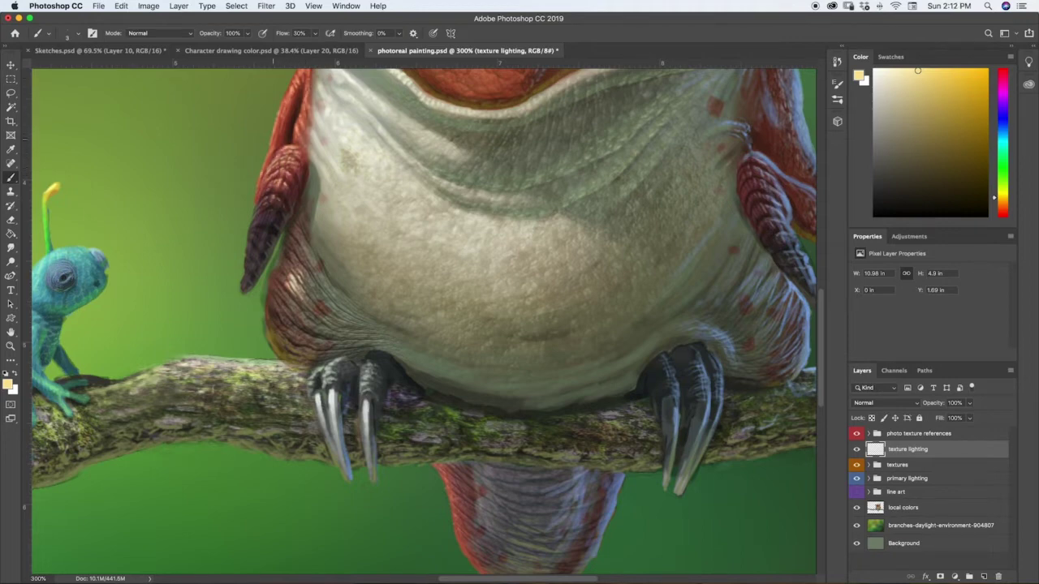
left_click(246, 255, "alt")
left_click_drag(257, 233, 266, 223)
Set the brush colour to white and paint bright highlights below the left mouth corner and down the belly's left edge.
left_click_drag(433, 277, 369, 444)
left_click_drag(883, 80, 848, 51)
key("b")
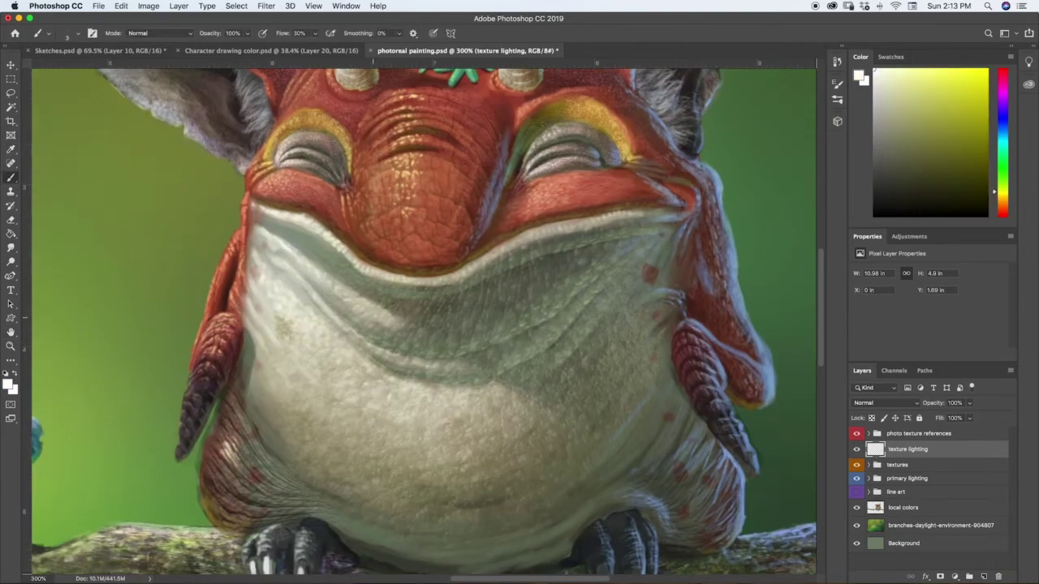
left_click_drag(254, 245, 266, 251)
left_click_drag(246, 291, 252, 279)
Stroke blue rim light along the right ear's inner edge, then sample its outer edge, brighten the blue and highlight that side.
key("super+1")
key("super+plus")
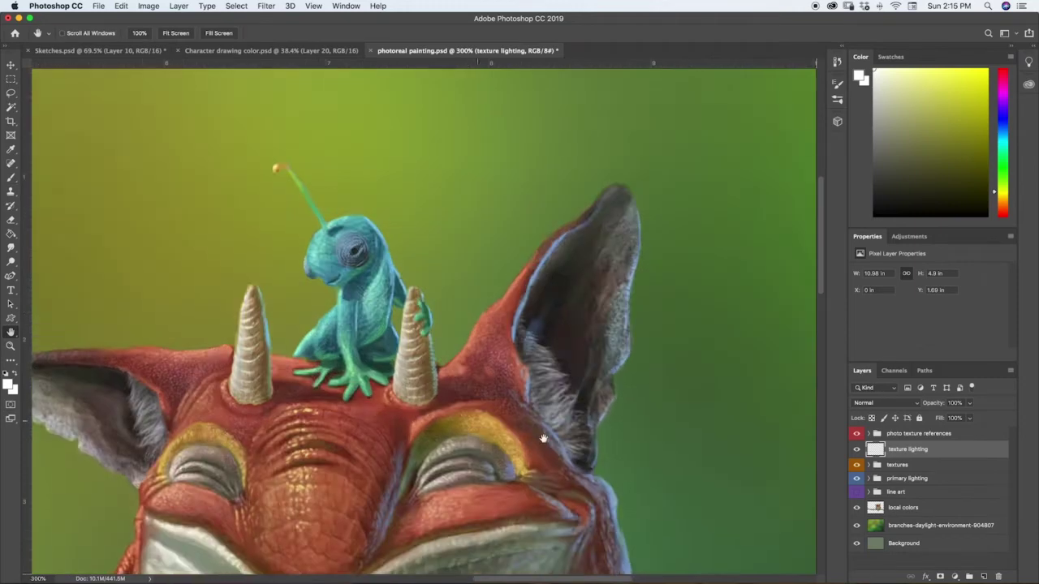
left_click(869, 478)
left_click(885, 494)
key("b")
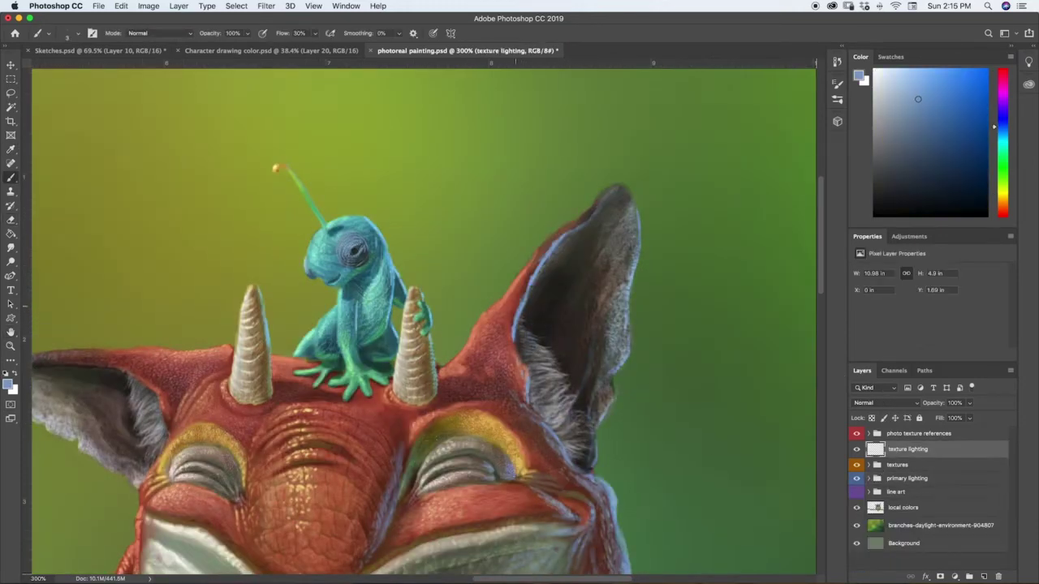
left_click_drag(517, 305, 528, 282)
left_click_drag(531, 276, 565, 230)
left_click(638, 229, "alt")
left_click(915, 77)
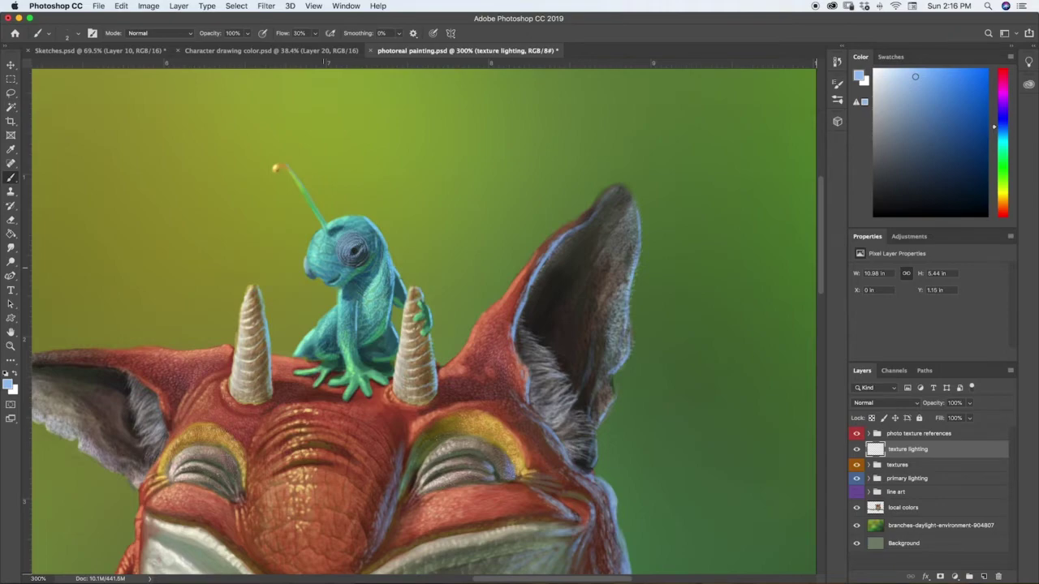
Sample the blue on the tail's right edge, brighten it and stroke rim light down that edge.
key("super+minus")
key("super+minus")
key("super+plus")
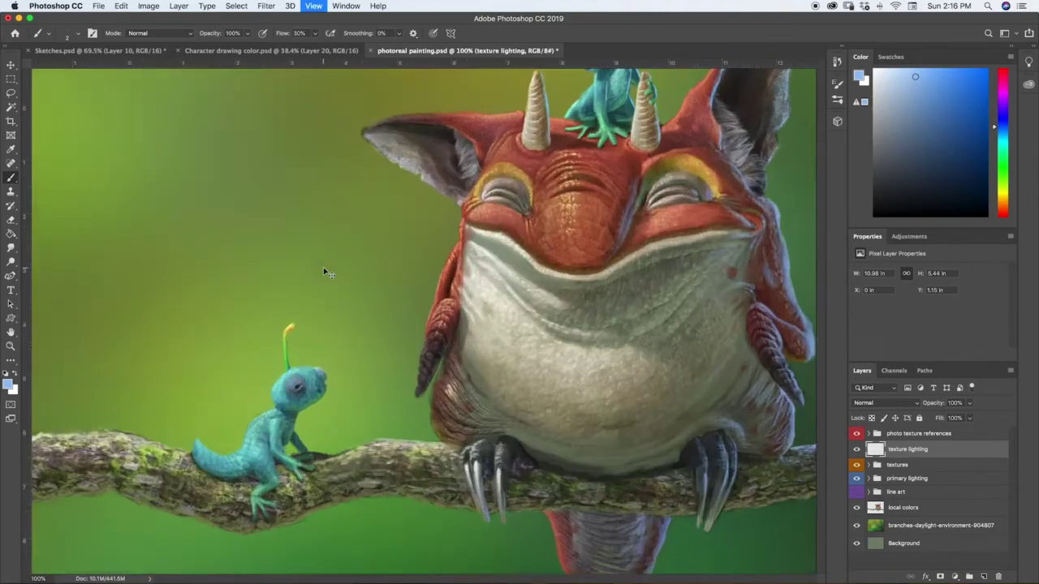
key("super+minus")
key("super+plus")
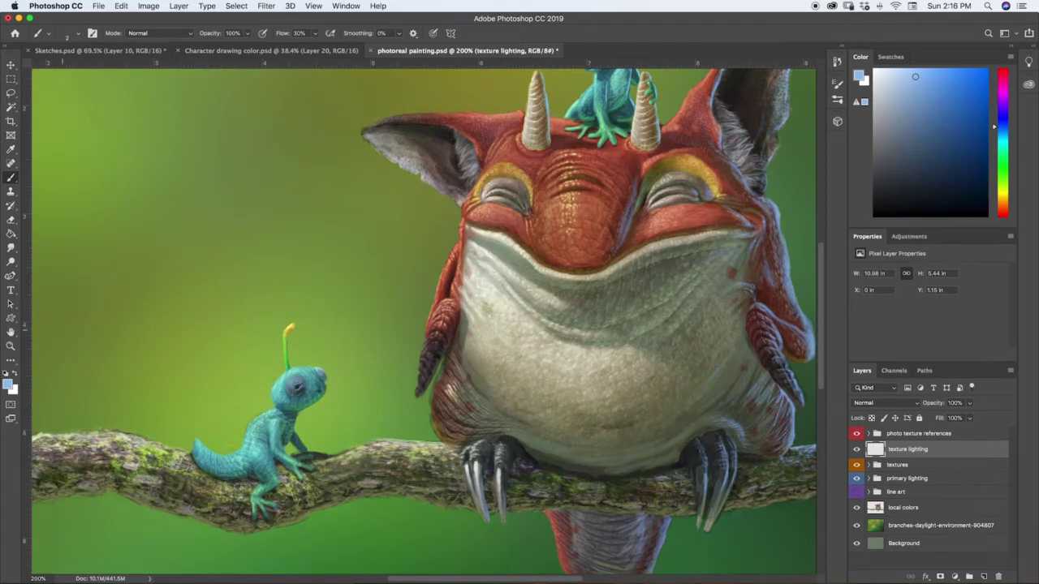
left_click(11, 332)
left_click_drag(522, 440, 317, 297)
key("super+plus")
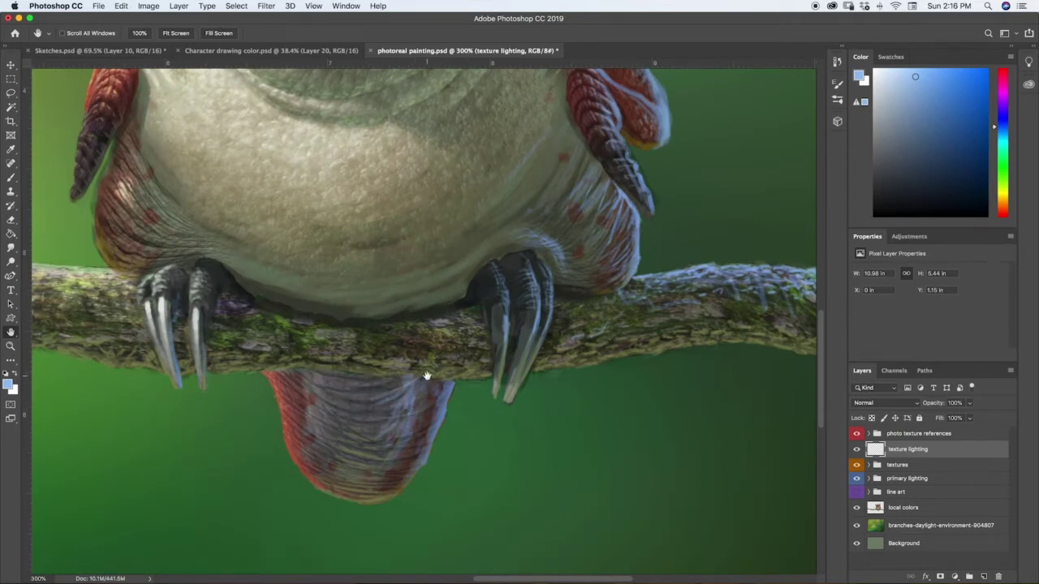
key("b")
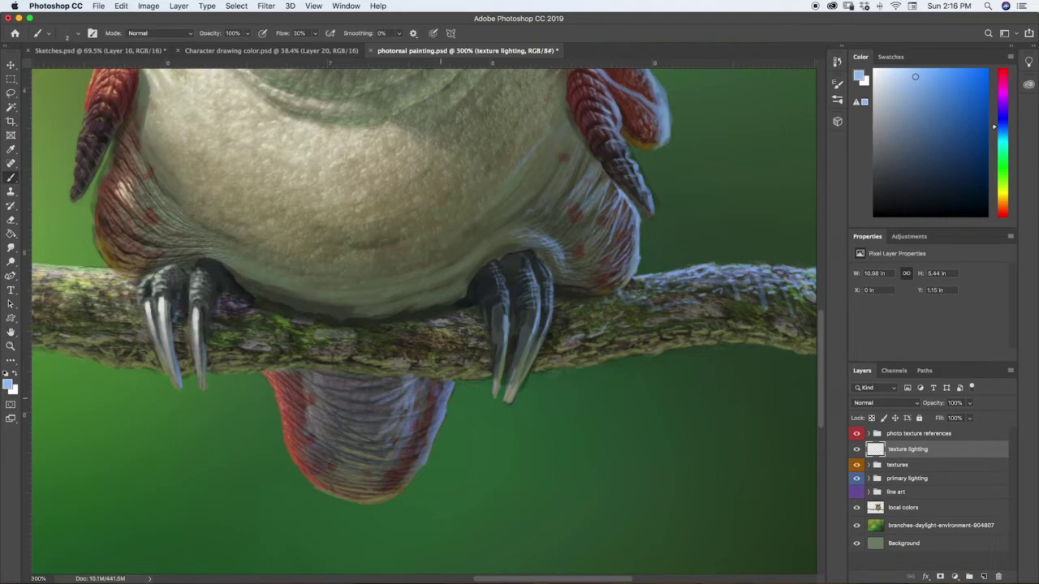
left_click(442, 414, "alt")
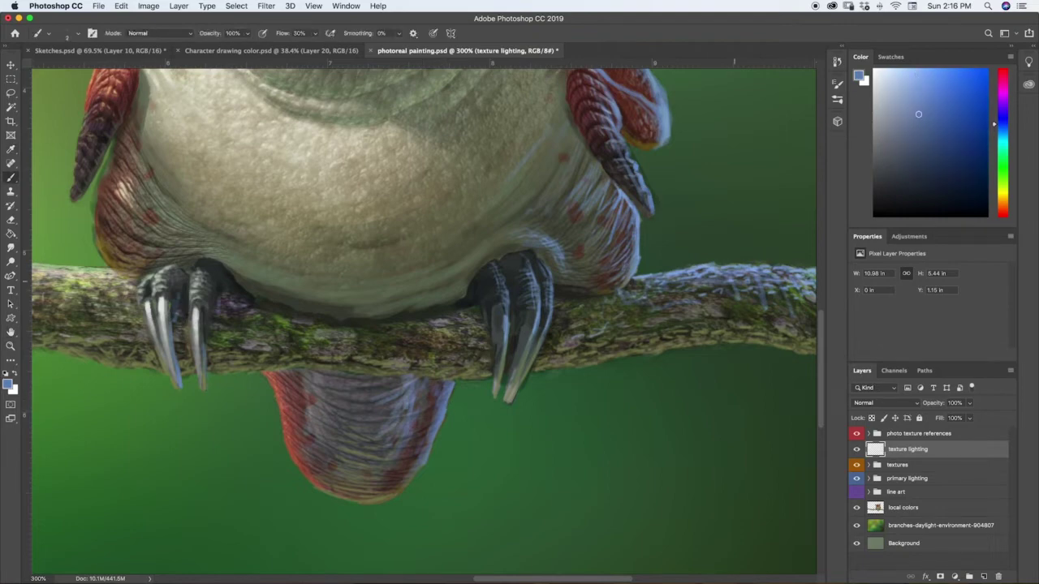
left_click(919, 91)
left_click_drag(444, 414, 455, 382)
left_click_drag(438, 428, 417, 473)
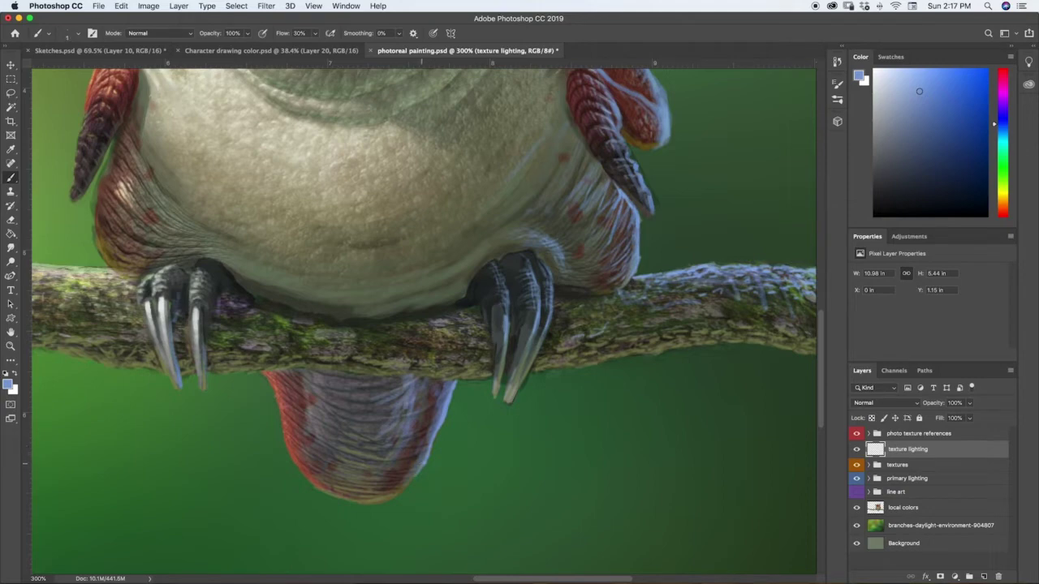
Enlarge the brush to 3 px and paint blue ridge highlights across the right half and centre of the tail.
right_click(422, 465)
key("Escape")
key("bracketright")
key("bracketright")
left_click_drag(434, 412, 420, 447)
left_click_drag(440, 383, 413, 409)
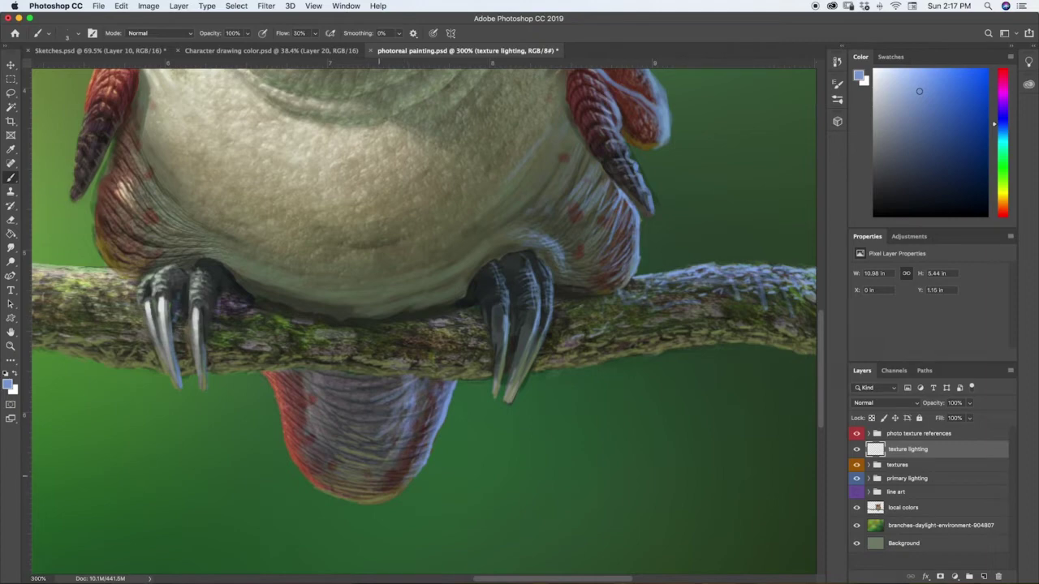
left_click_drag(378, 477, 408, 415)
Sample orange and mauve tones for the tail and stroke highlights along its left edge and upper ridges.
left_click(297, 436, "alt")
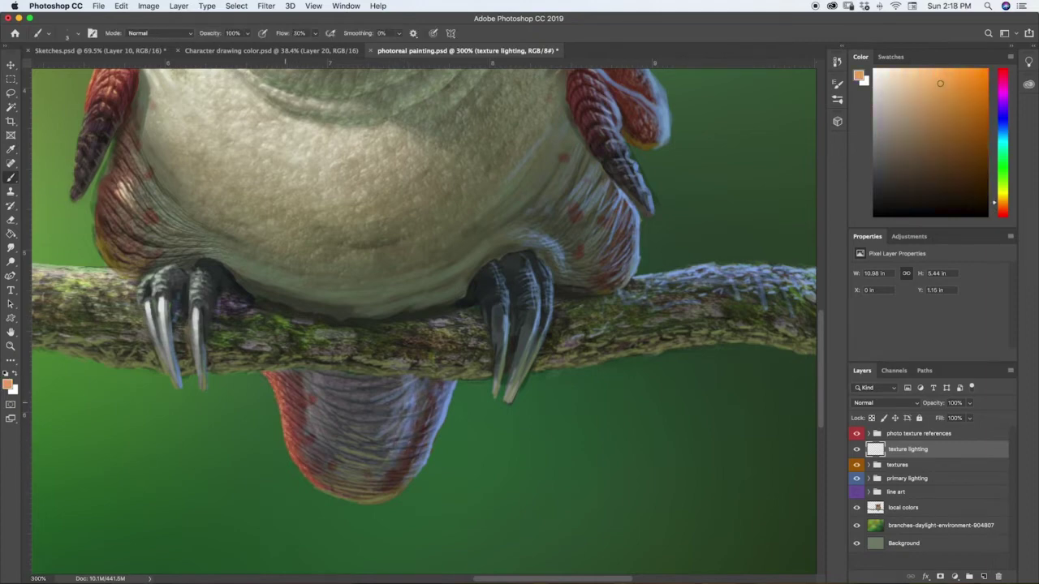
left_click(305, 382, "alt")
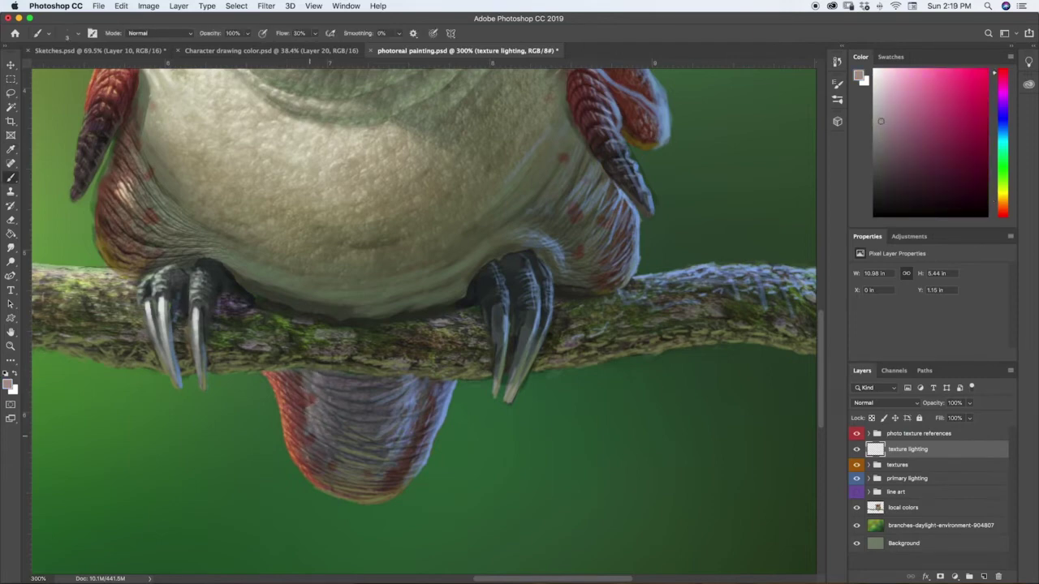
key("super+minus")
key("super+minus")
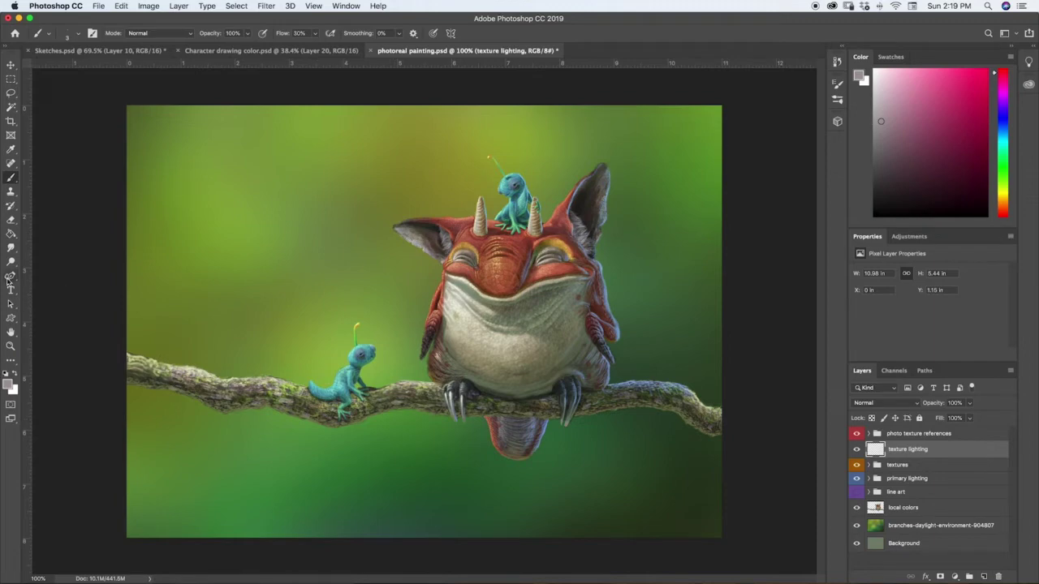
left_click(10, 247)
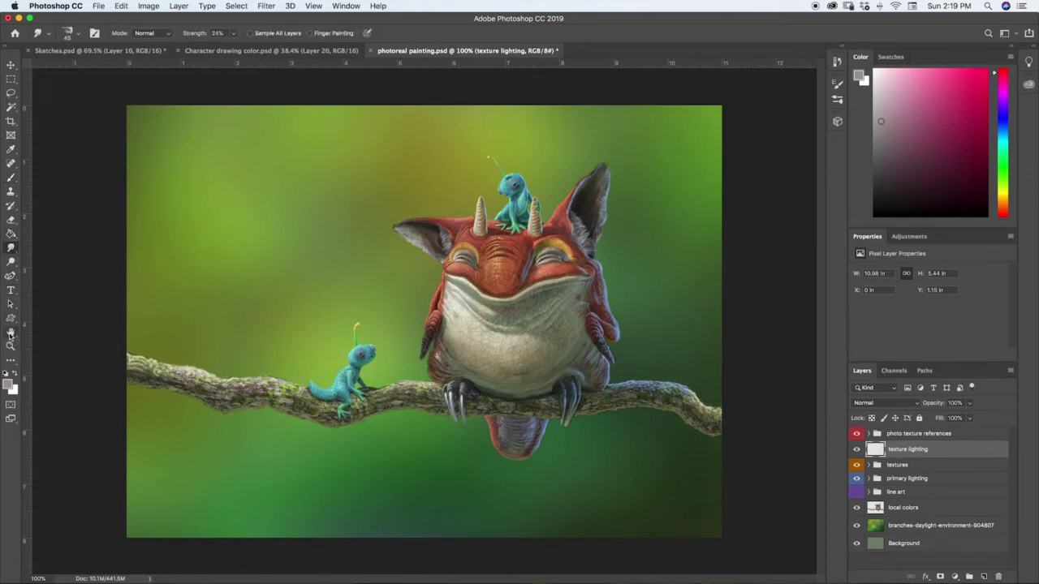
left_click(11, 332)
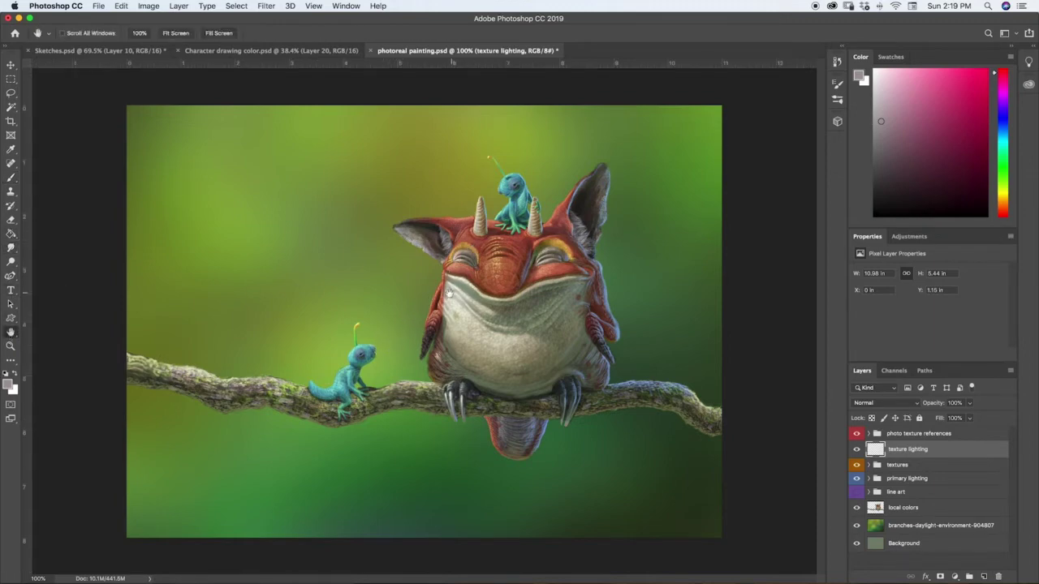
Sample the light blue on the small lizard atop the red creature's head, brighten it and stroke rim highlights down its head and back.
key("super+plus")
key("super+plus")
left_click_drag(475, 311, 387, 433)
scroll(386, 432, "up", 5)
scroll(387, 432, "right", 4)
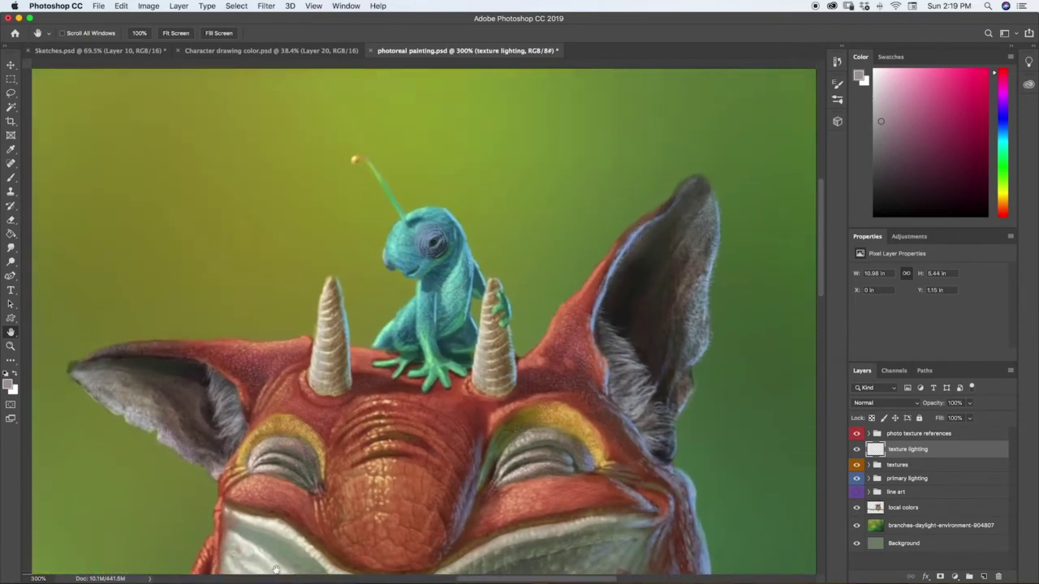
key("super+equal")
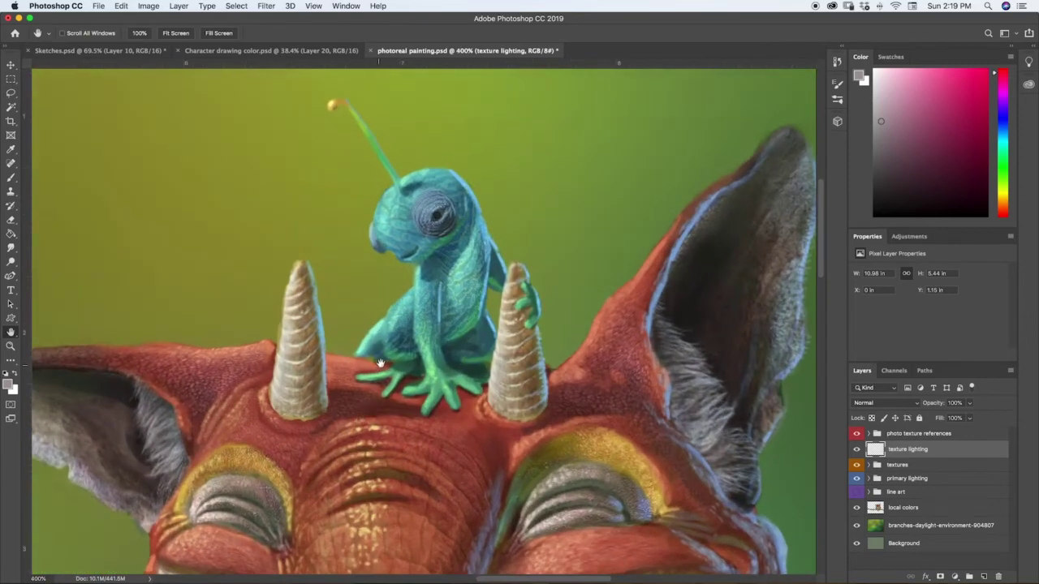
key("b")
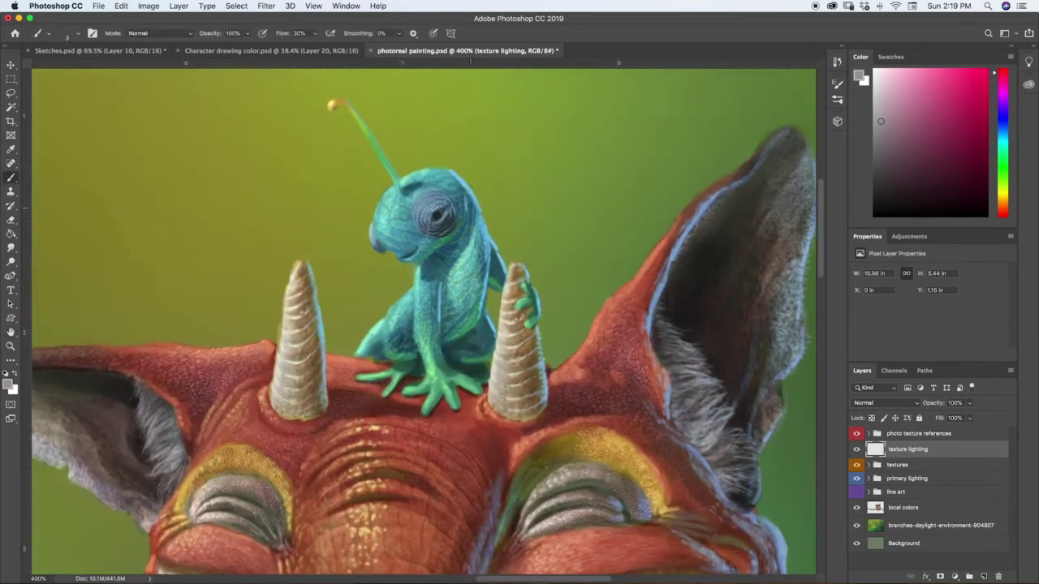
key("i")
left_click(469, 187)
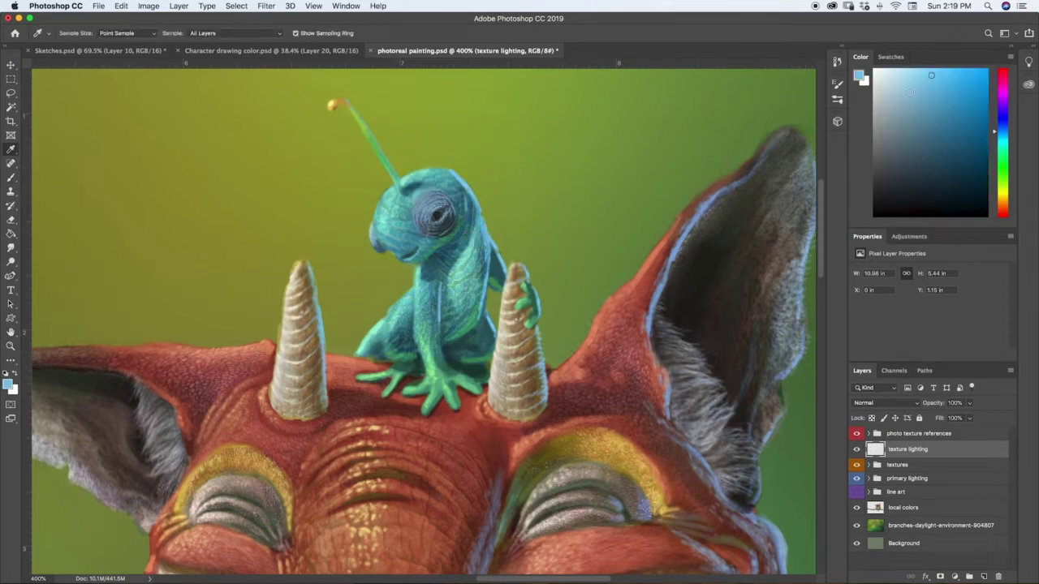
key("b")
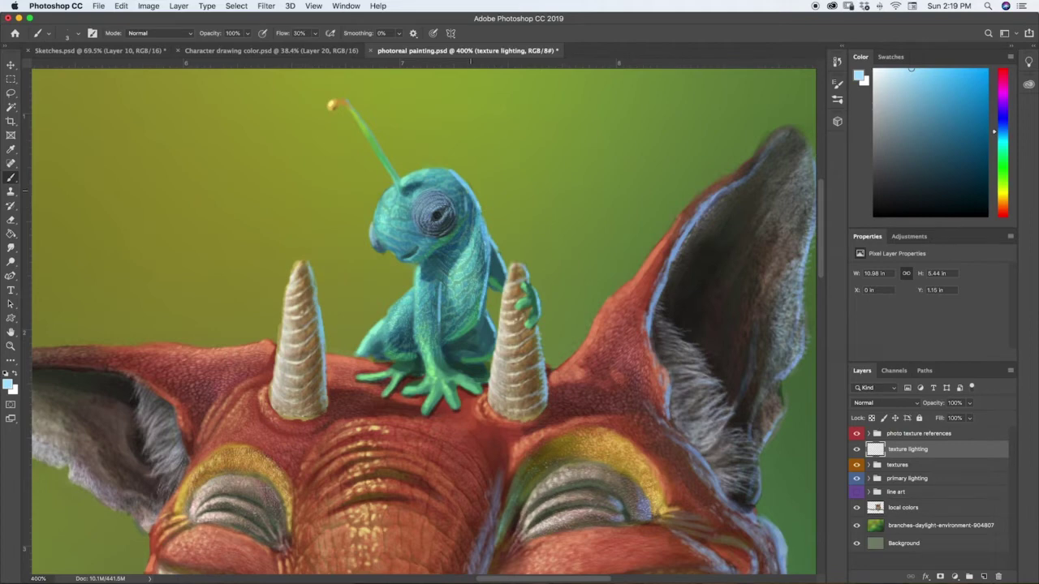
left_click_drag(472, 200, 463, 188)
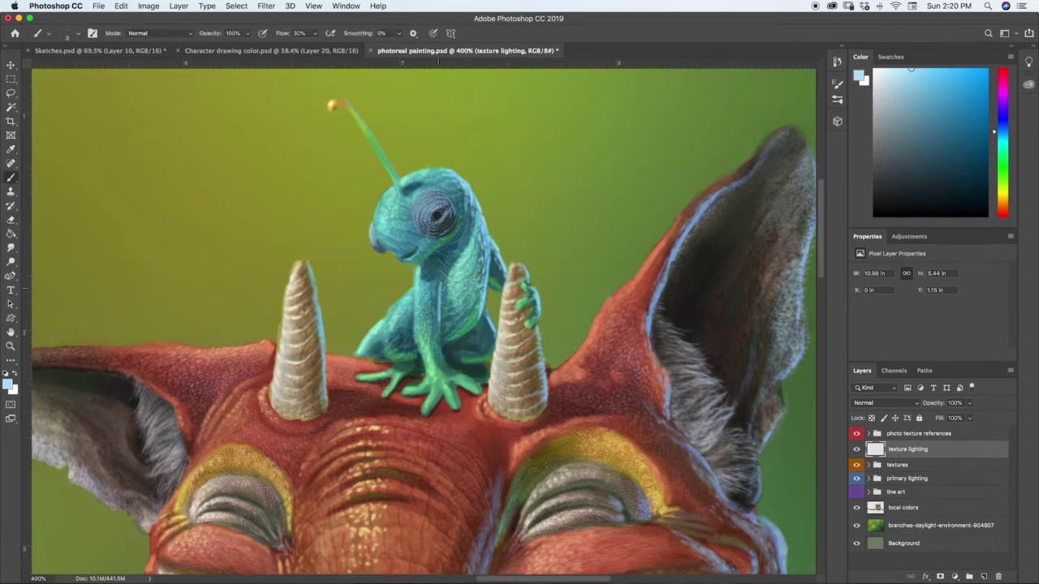
Sample teal tones from the upper lizard, shift to a pale mint and stroke textured highlights over its face, body and front foot.
left_click(596, 202, "alt")
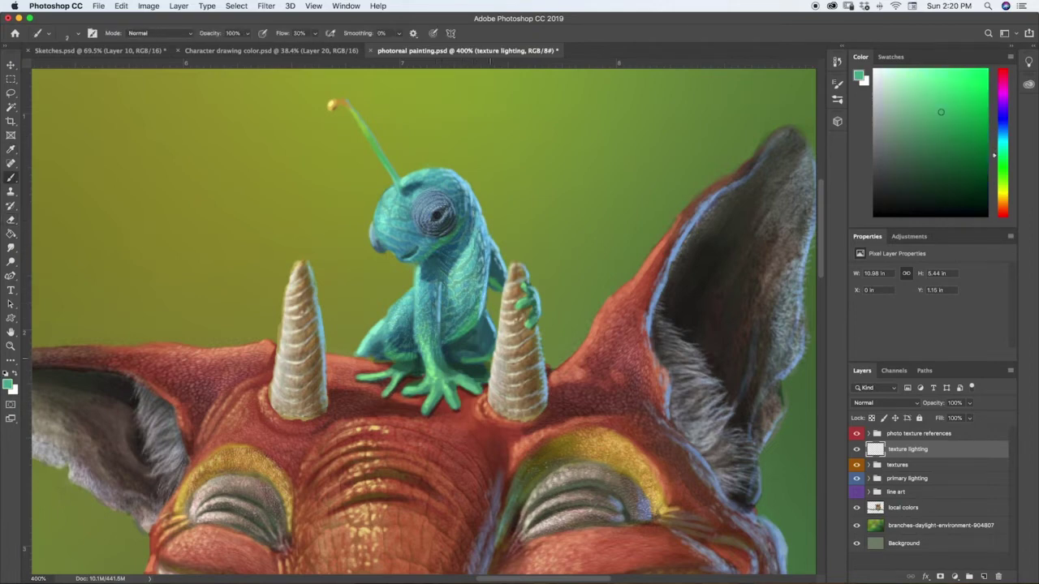
key("i")
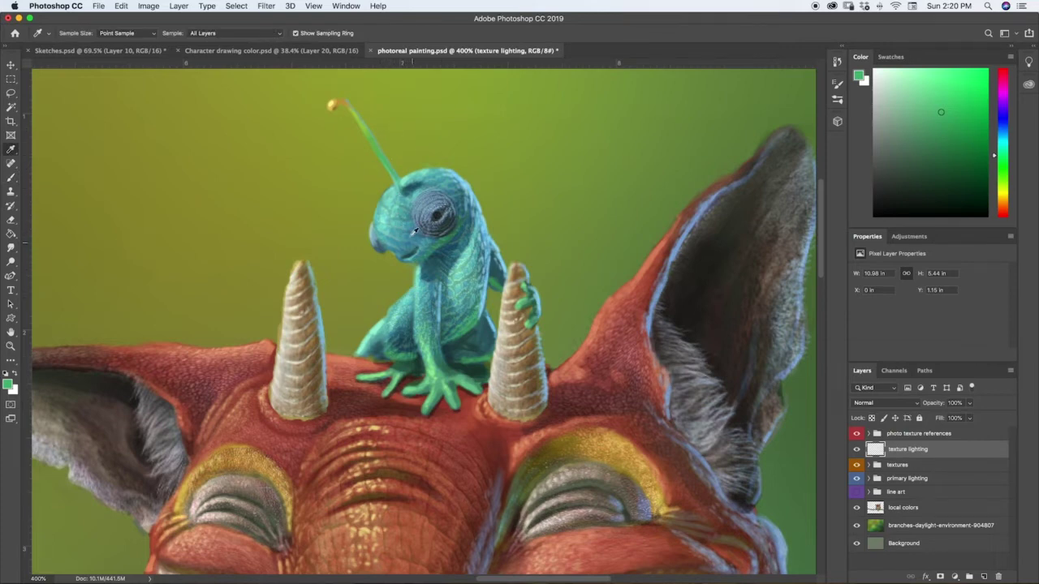
left_click(395, 191)
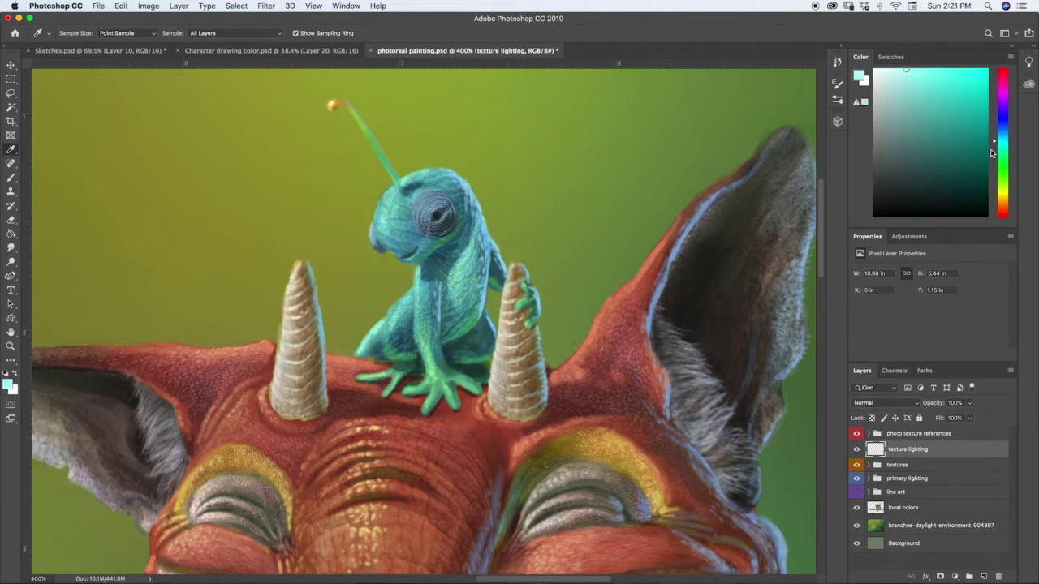
left_click(994, 150)
key("b")
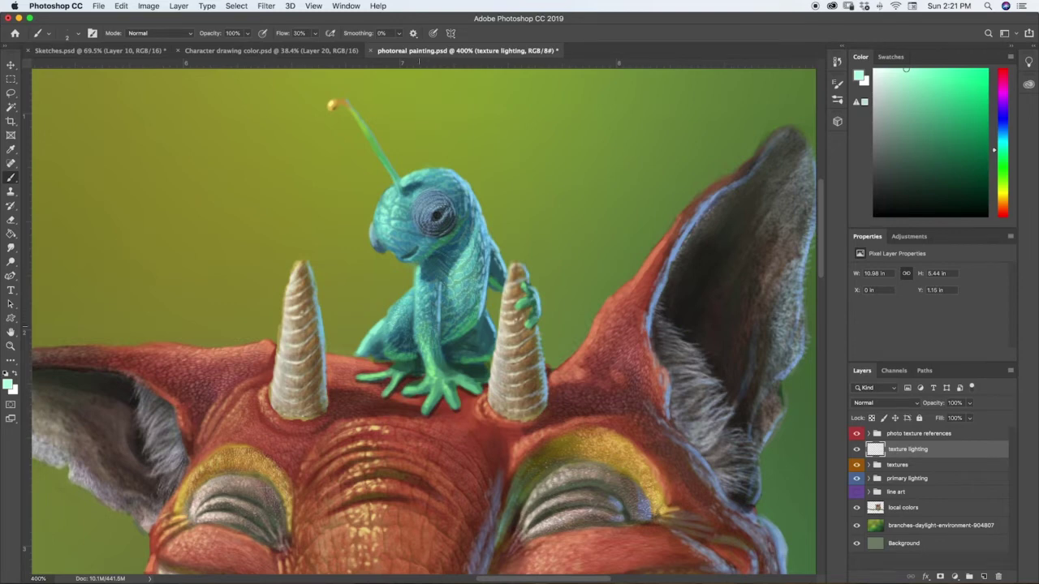
left_click_drag(440, 369, 448, 376)
Lighten the mint color and stroke highlights along the upper lizard's thigh and hind legs.
left_click(893, 70)
left_click_drag(410, 306, 390, 316)
left_click_drag(383, 339, 394, 349)
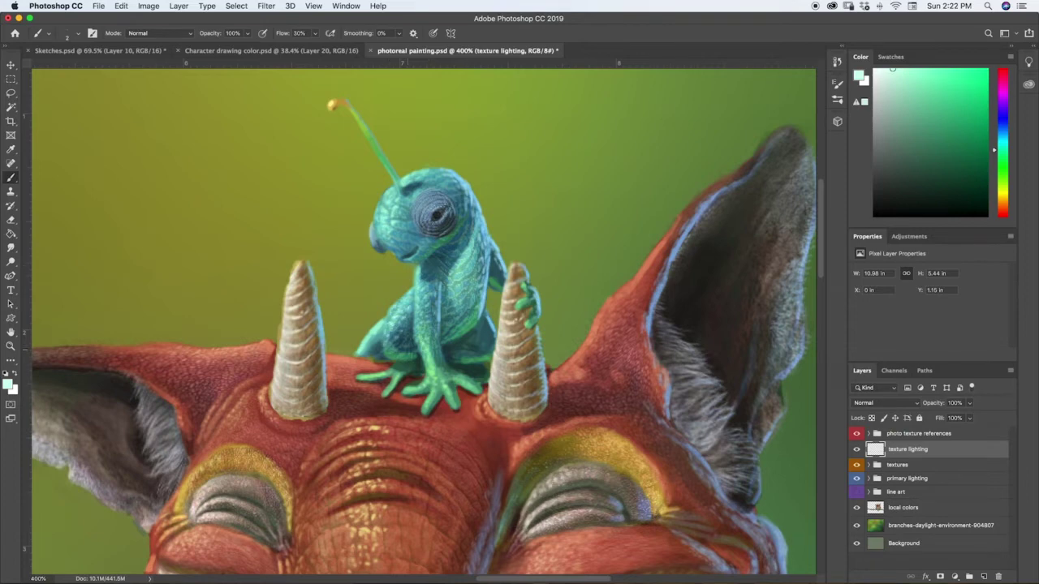
left_click_drag(485, 313, 491, 350)
With a 1 px brush, paint pale aqua highlights around the upper lizard's eye and add a white glint to it.
left_click(427, 203, "alt")
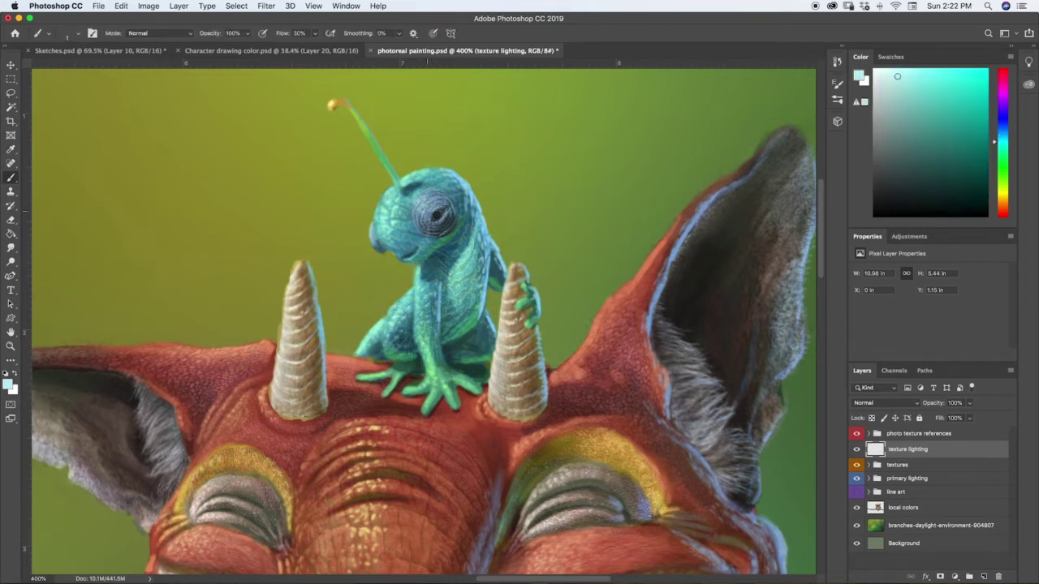
left_click(893, 71)
left_click_drag(433, 206, 428, 213)
mouse_move(426, 199)
left_mouse_down()
mouse_move(421, 209)
mouse_move(418, 201)
left_mouse_up()
left_click_drag(435, 222, 436, 200)
right_click(439, 212)
left_click(874, 70)
key("e")
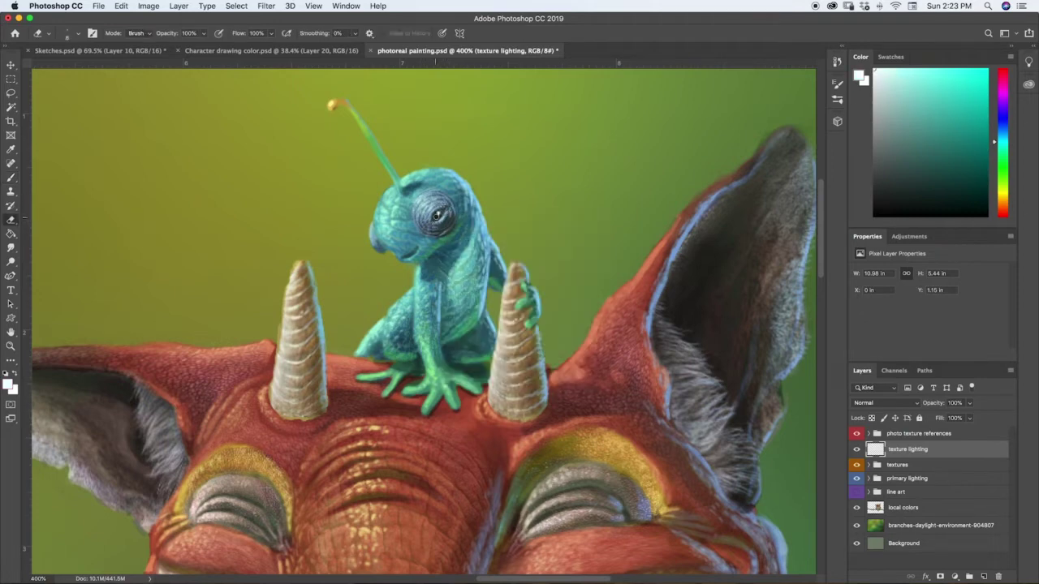
key("b")
key("x")
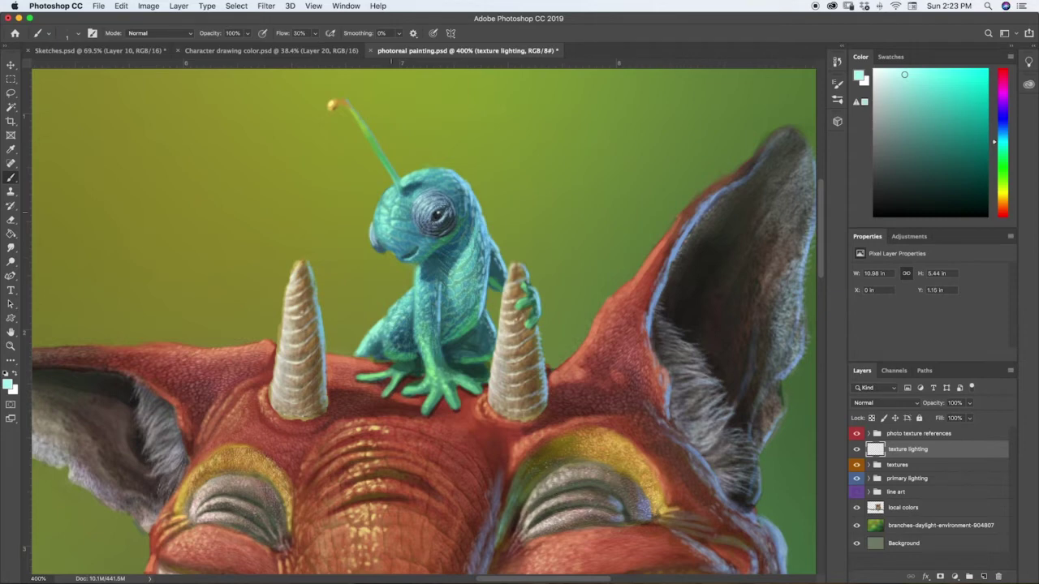
Paint pale mint scale highlights over the branch lizard's head, body, limbs and tail, and sample a green from its chest.
key("space")
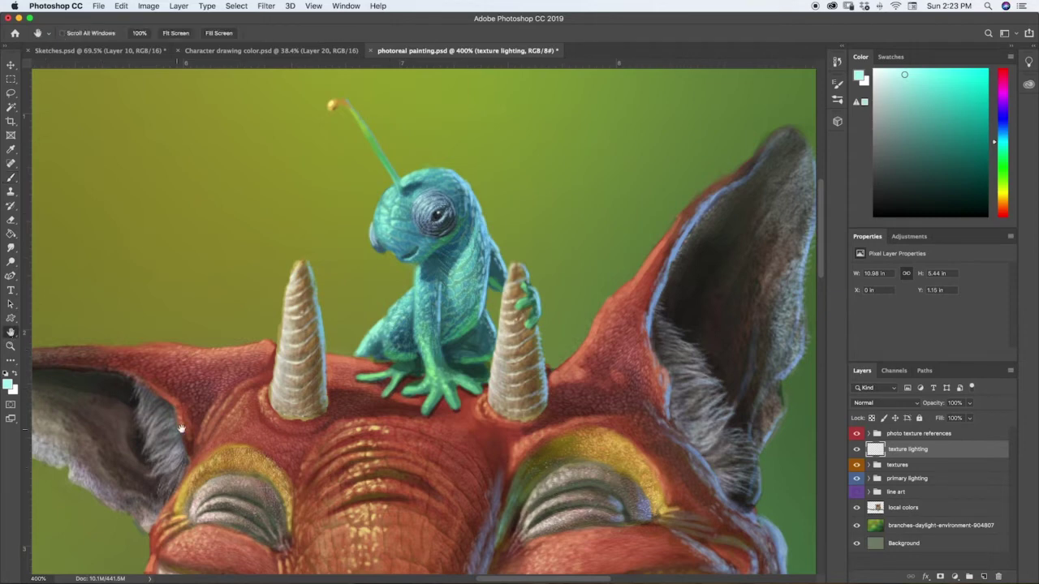
mouse_move(186, 424)
left_mouse_down()
mouse_move(302, 330)
mouse_move(498, 63)
left_mouse_up()
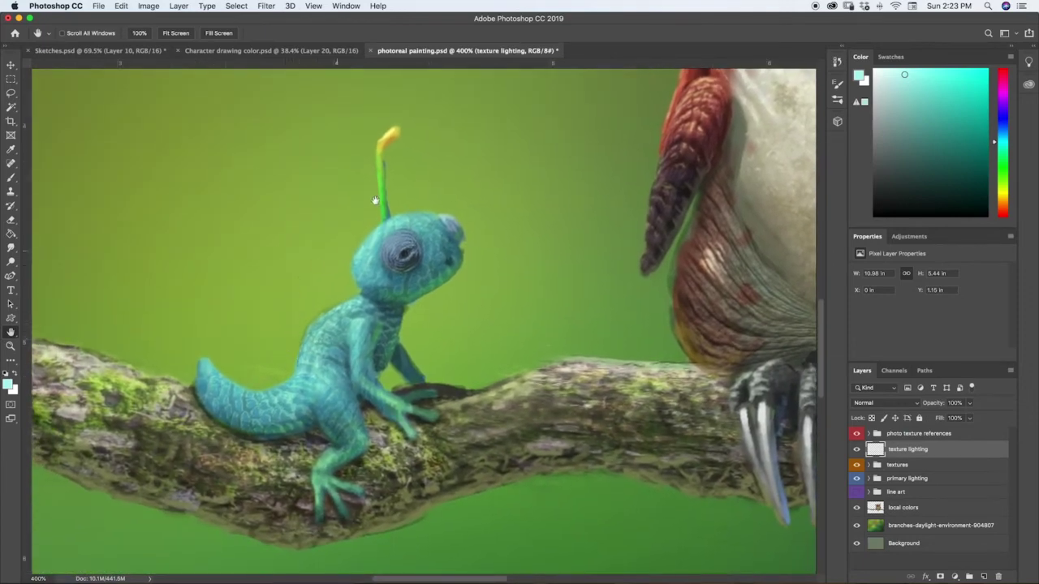
key("b")
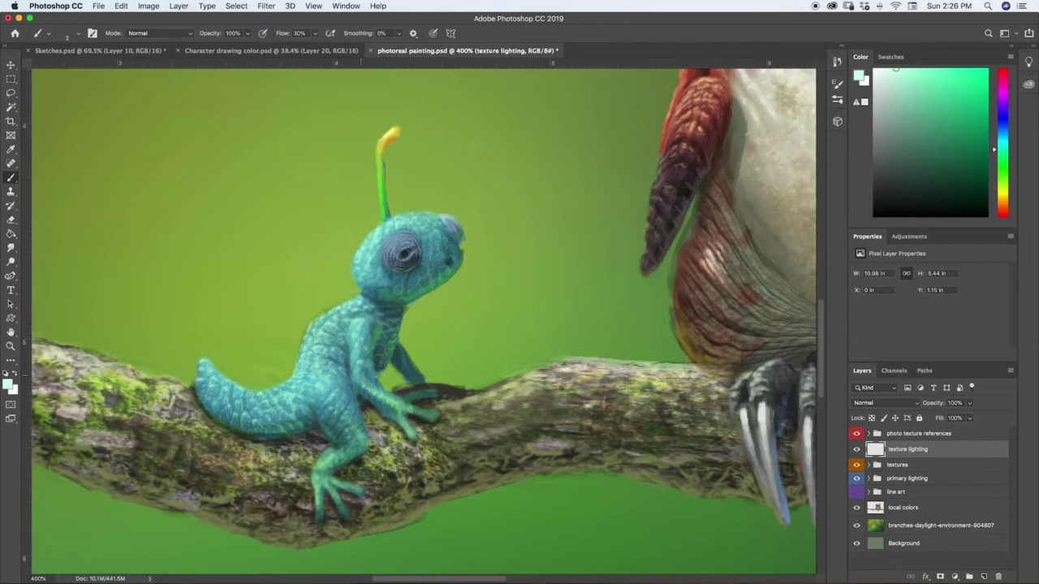
right_click(377, 377)
key("Escape")
left_click(377, 377, "alt")
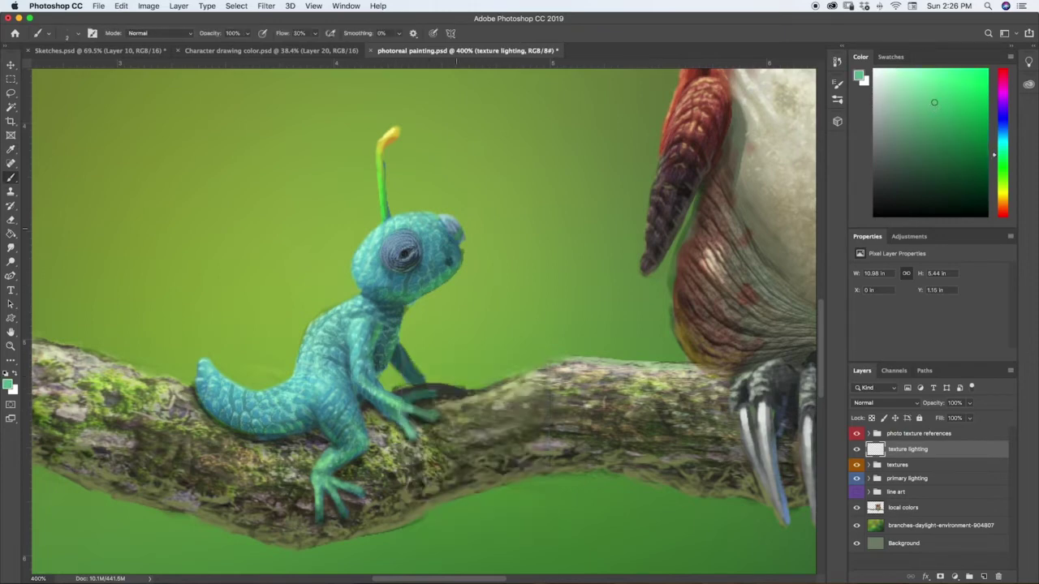
Reduce the brush to 1 px and paint pale highlights and a white glint on the branch lizard's eye.
left_click(427, 232, "alt")
key("[")
mouse_move(396, 246)
left_mouse_down()
mouse_move(405, 249)
mouse_move(386, 238)
left_mouse_up()
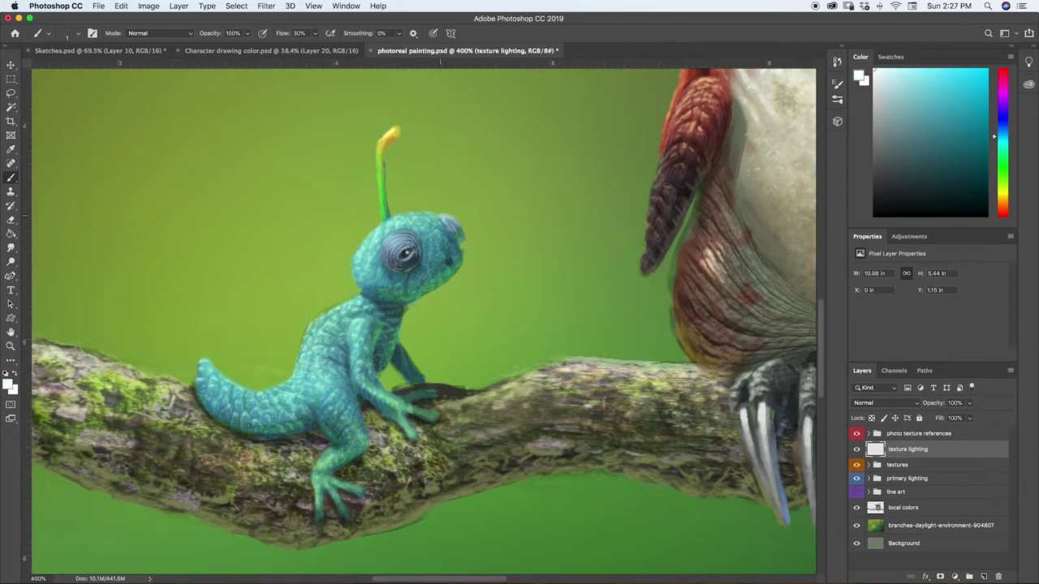
Add a new layer named "texture shadows" above texture lighting and set its blend mode to Multiply.
key("super+1")
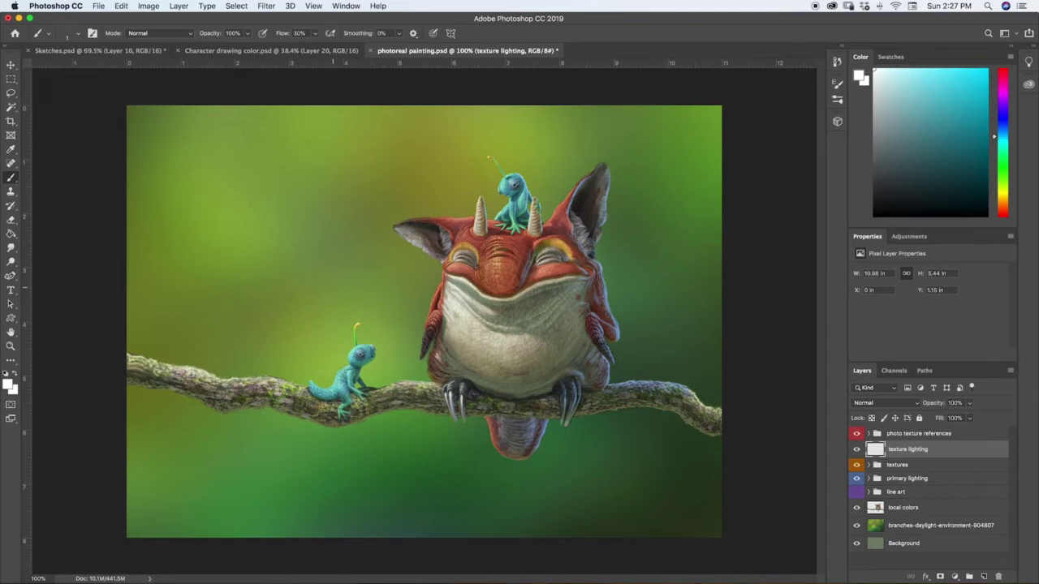
left_click(983, 576)
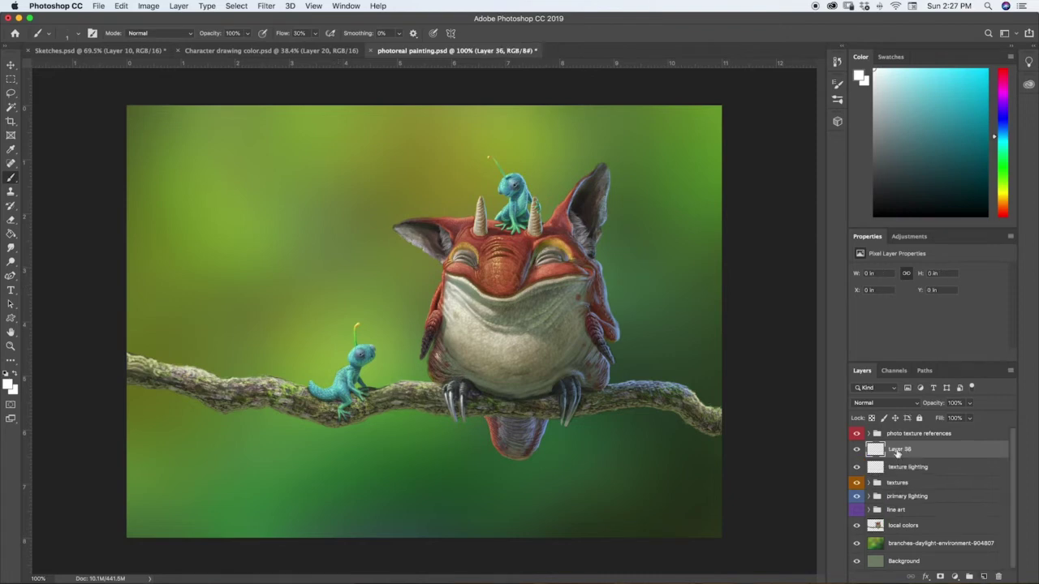
double_click(899, 448)
type("texture sha")
type("dwo")
type("d")
key("BackSpace")
key("BackSpace")
key("BackSpace")
type("ows")
key("Return")
left_click(885, 404)
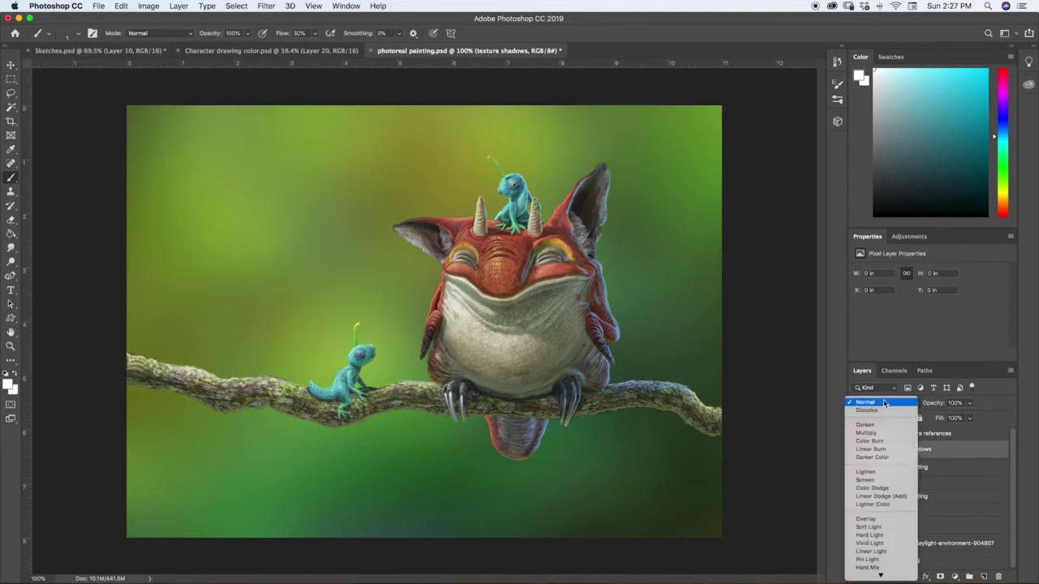
left_click(877, 433)
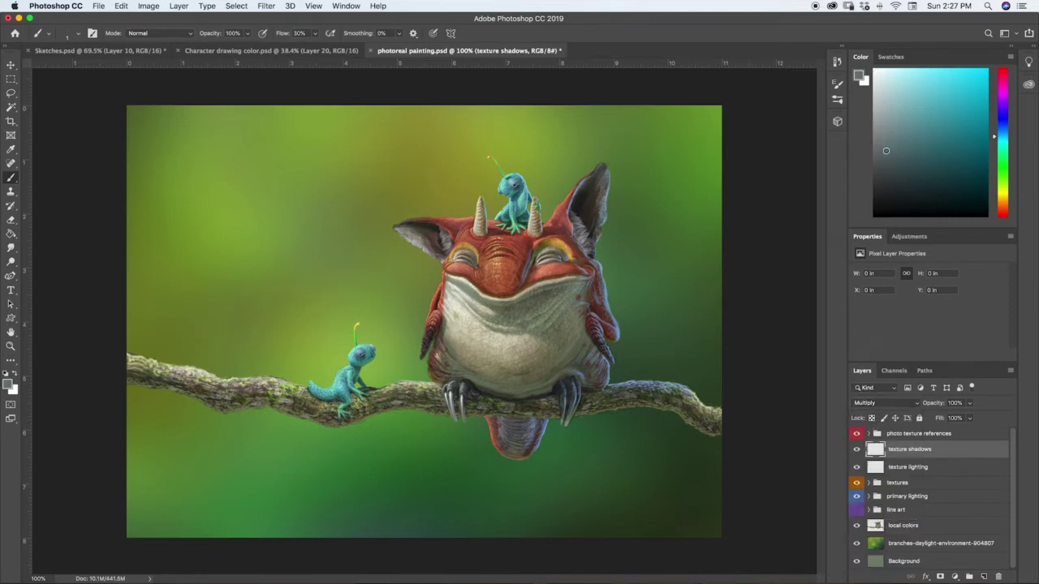
Choose a dark gray color and the Soft Round Pressure Opacity brush, adjusting it to a small size.
left_click(885, 154)
left_click(837, 99)
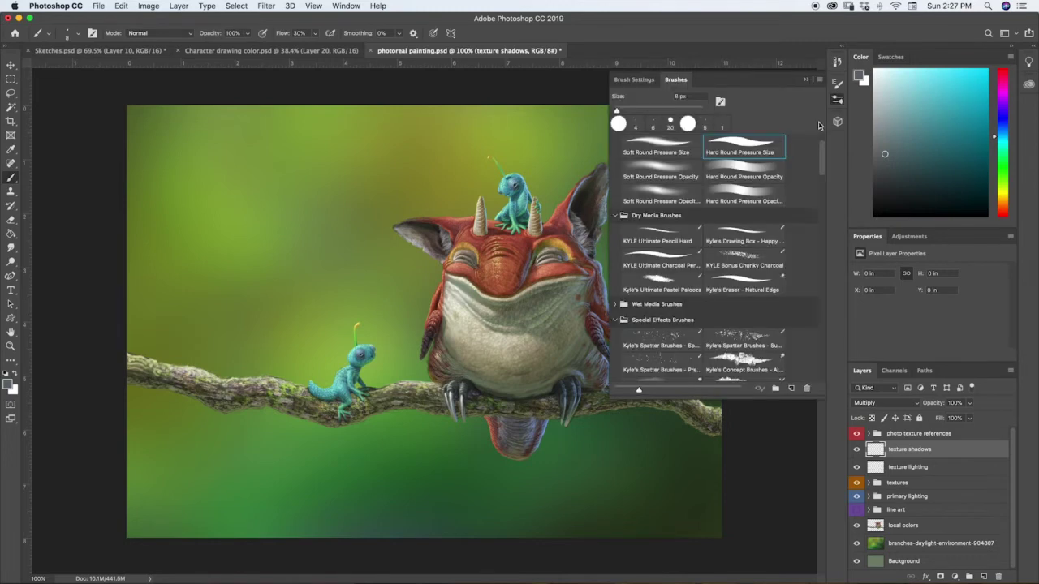
left_click(654, 170)
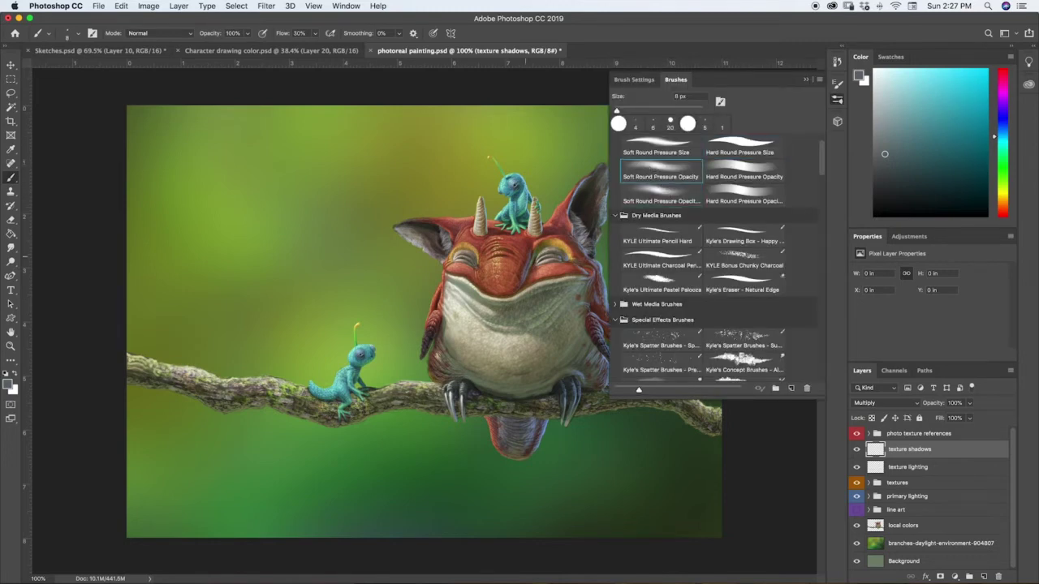
key("bracketright")
key("bracketright")
key("bracketright")
key("bracketright")
key("bracketleft")
key("bracketleft")
key("bracketleft")
key("bracketleft")
key("bracketleft")
key("bracketright")
key("bracketright")
key("bracketright")
key("bracketright")
key("bracketleft")
key("bracketleft")
key("bracketleft")
key("bracketright")
left_click(807, 79)
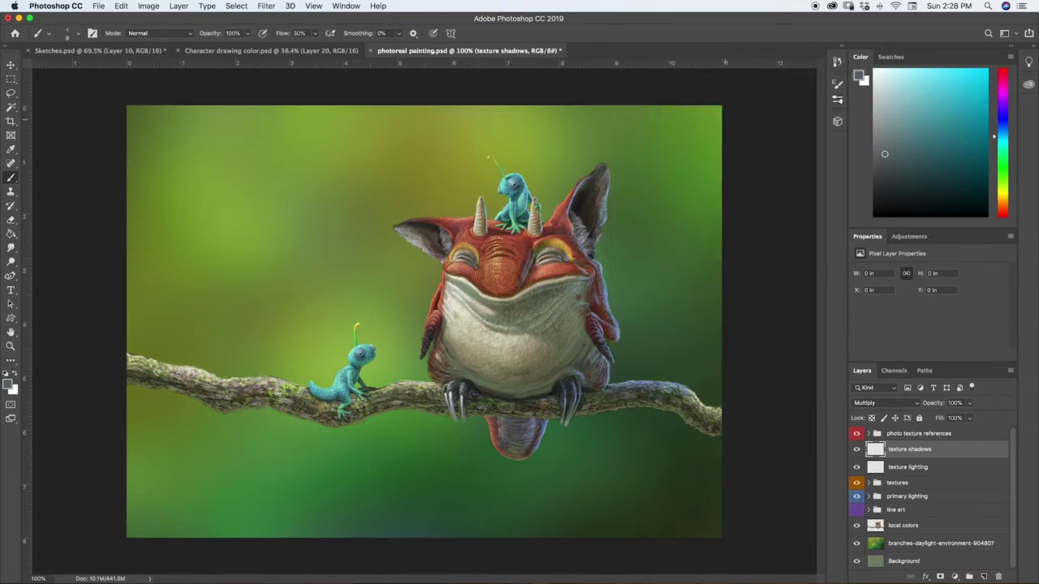
Paint soft gray shadows into the forehead wrinkles and upper snout folds of the red creature, redoing the first stroke.
key("super+equal")
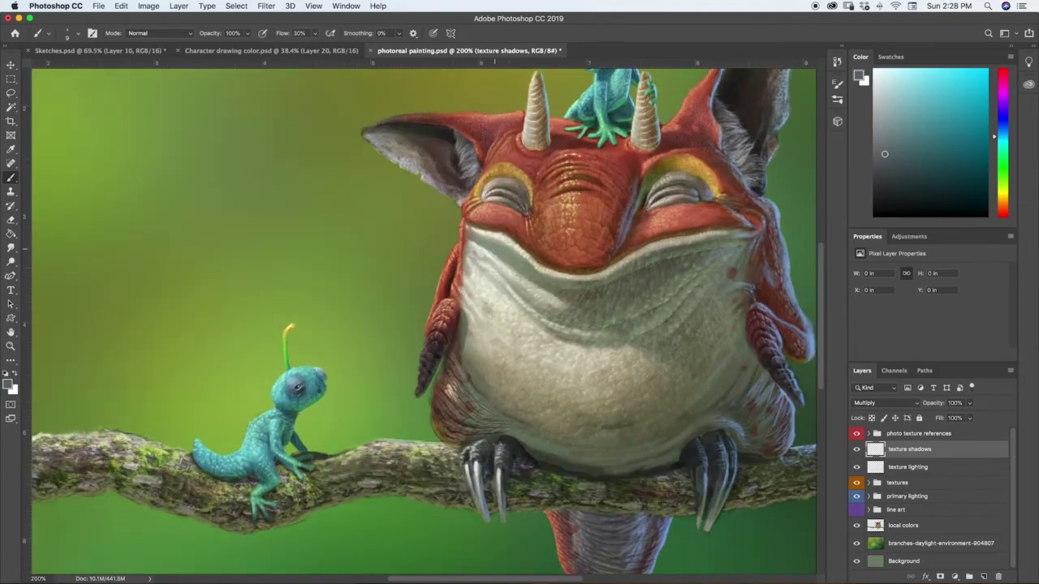
mouse_move(569, 191)
left_mouse_down()
mouse_move(557, 194)
mouse_move(588, 189)
left_mouse_up()
key("super+z")
mouse_move(567, 189)
left_mouse_down()
mouse_move(559, 199)
mouse_move(589, 192)
mouse_move(580, 192)
left_mouse_up()
mouse_move(575, 190)
left_mouse_down()
mouse_move(546, 186)
mouse_move(572, 188)
mouse_move(575, 171)
mouse_move(622, 183)
left_mouse_up()
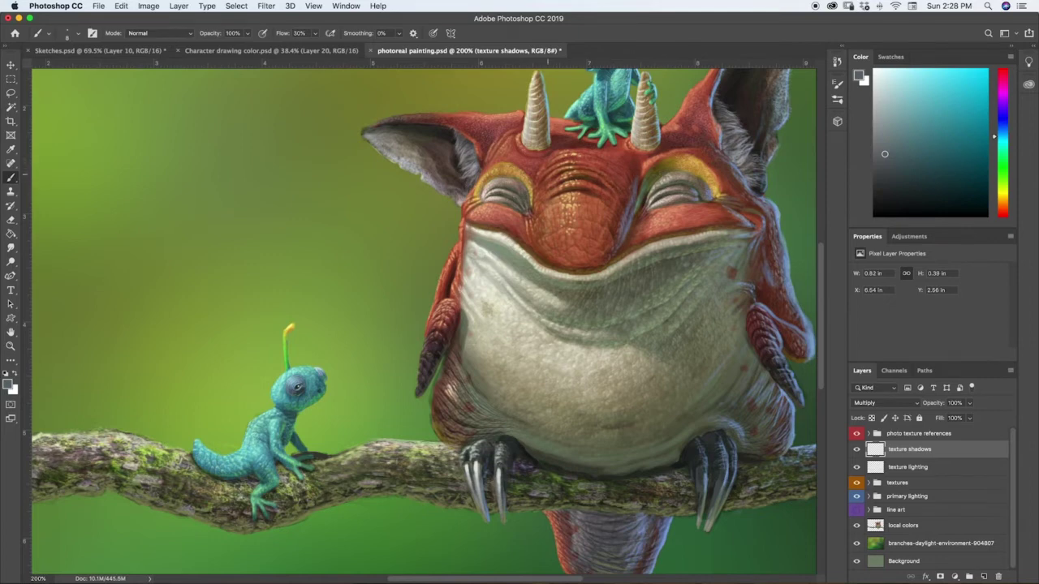
left_click_drag(548, 174, 569, 164)
left_click_drag(581, 159, 604, 165)
left_click_drag(557, 203, 569, 200)
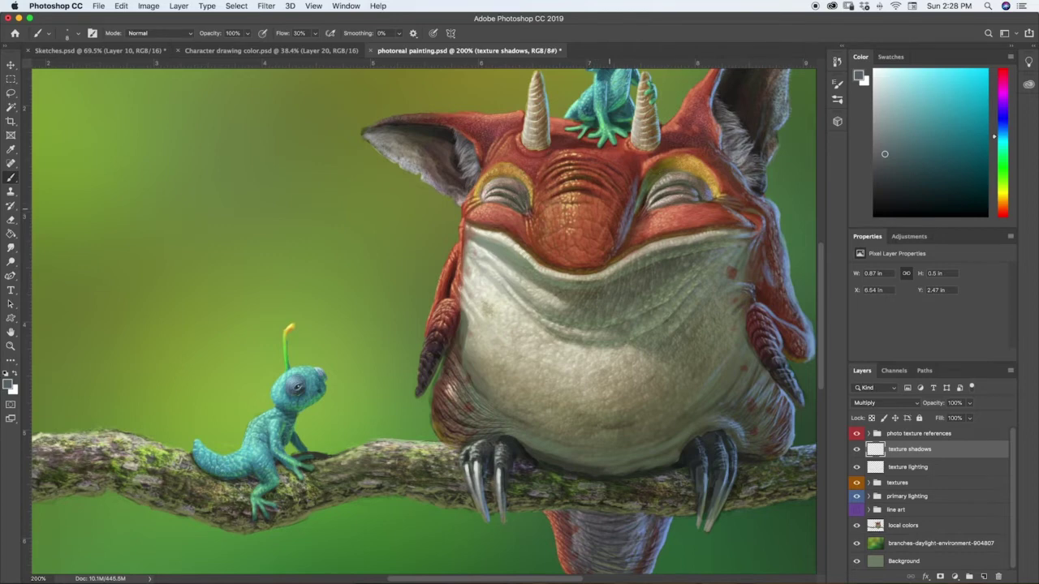
Shade between the snout scales and up the snout's right side to the right eyelid, undoing unwanted strokes.
left_click_drag(598, 204, 597, 203)
left_click_drag(581, 249, 584, 237)
key("super+z")
key("super+z")
mouse_move(628, 236)
left_mouse_down()
mouse_move(628, 216)
mouse_move(655, 178)
mouse_move(678, 170)
left_mouse_up()
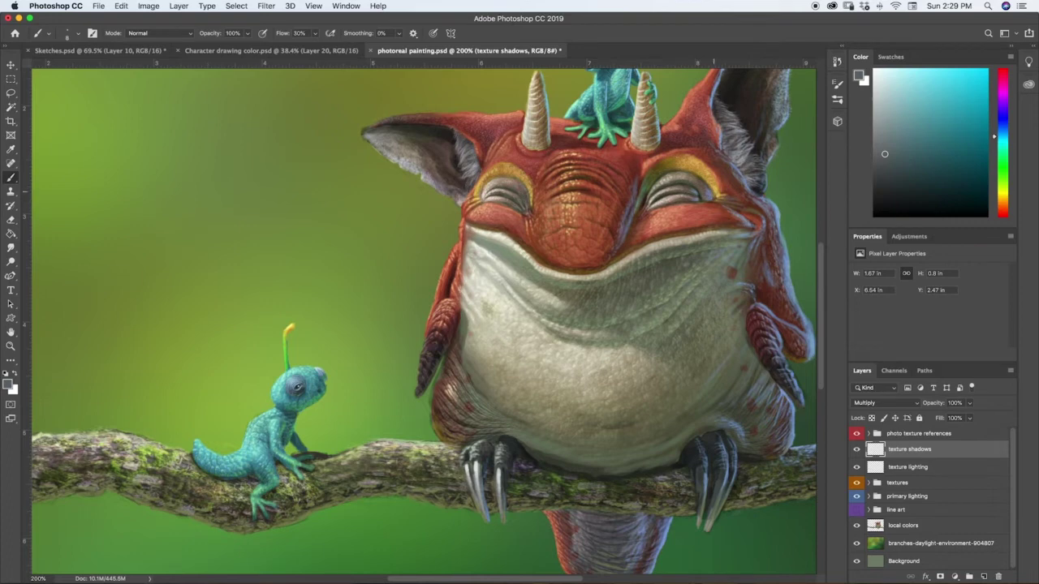
key("super+z")
Shade the left eyelid folds, the left horn's base and the area beside the right eye, and undo the last stroke.
left_click_drag(499, 194, 513, 199)
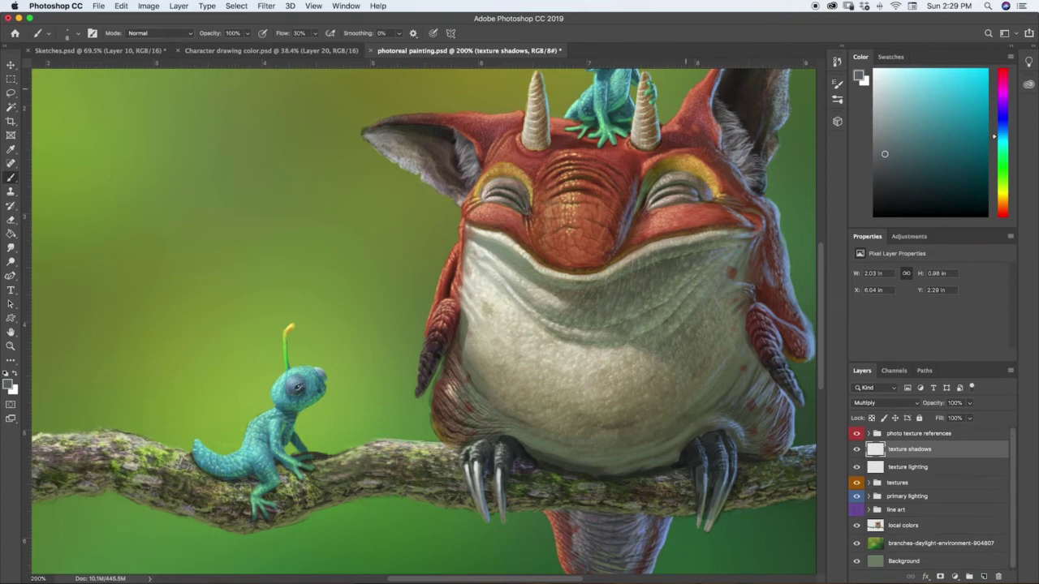
left_click_drag(521, 137, 524, 147)
left_click_drag(717, 149, 732, 159)
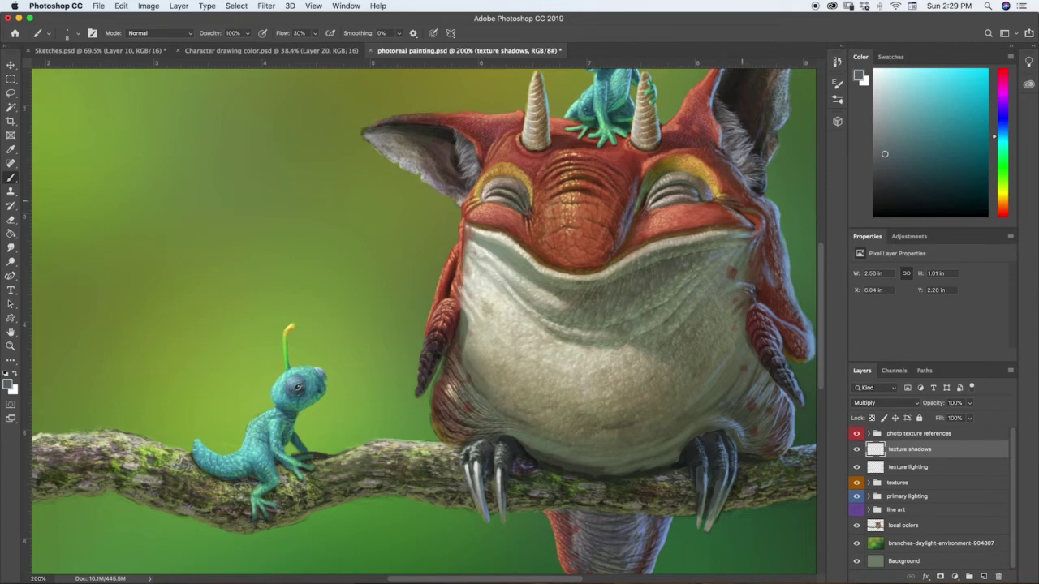
key("super+z")
Darken the creature's mouth line with shadow strokes along the right lip, the left lip and beneath the snout.
mouse_move(738, 228)
left_mouse_down()
mouse_move(663, 239)
mouse_move(599, 273)
mouse_move(607, 269)
left_mouse_up()
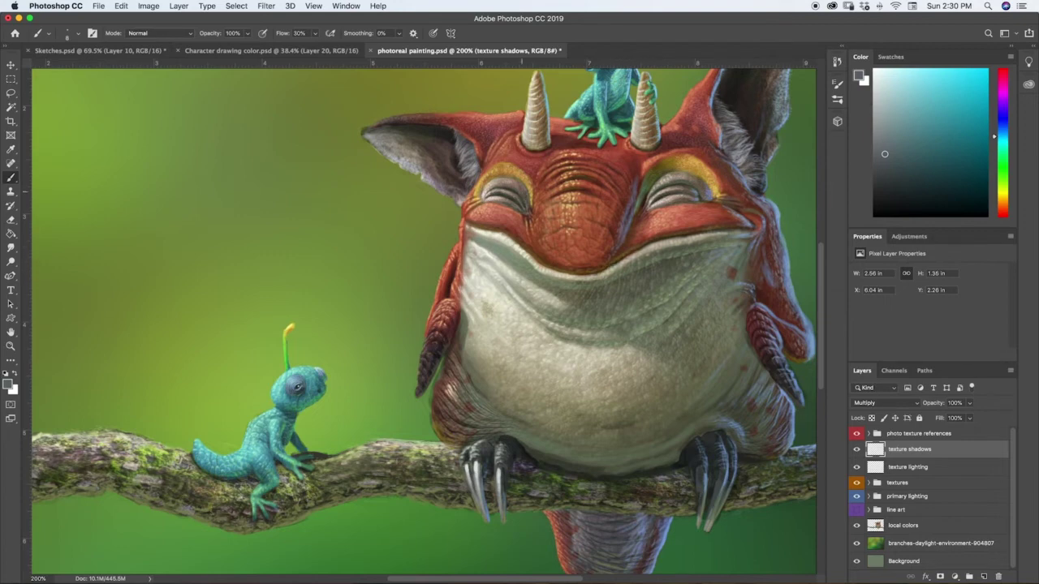
mouse_move(479, 221)
left_mouse_down()
mouse_move(471, 223)
mouse_move(482, 229)
left_mouse_up()
left_click_drag(499, 233, 528, 253)
mouse_move(555, 271)
left_mouse_down()
mouse_move(576, 276)
mouse_move(556, 273)
left_mouse_up()
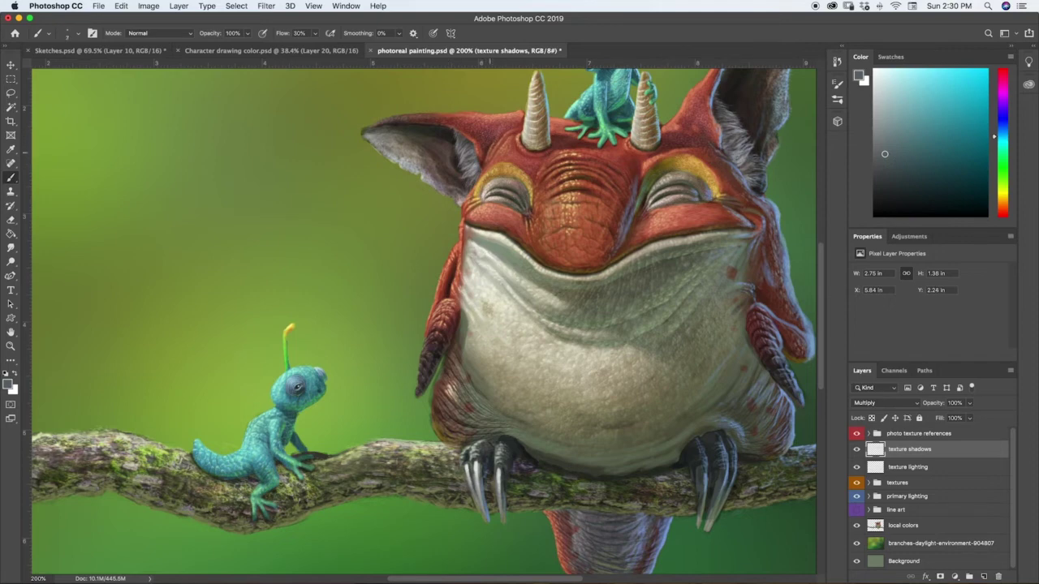
Add shadow strokes above the left eye, down the left arm and along the right shoulder.
left_click_drag(490, 152, 493, 149)
mouse_move(448, 317)
left_mouse_down()
mouse_move(436, 363)
mouse_move(437, 350)
left_mouse_up()
left_click_drag(752, 266, 766, 225)
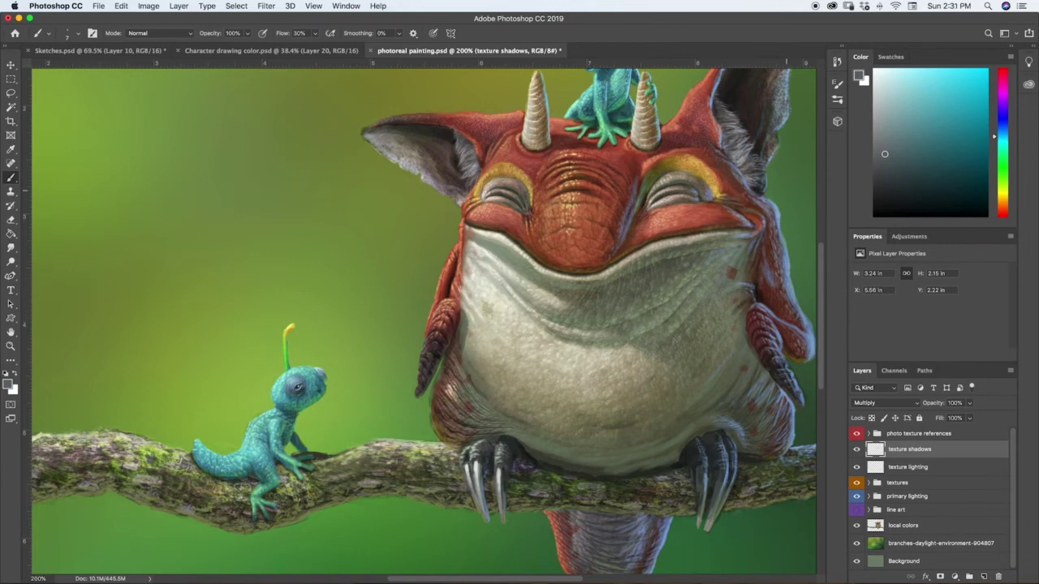
Add shadow strokes along the creature's right arm, down the right flank and around the right thigh.
left_click_drag(783, 351, 780, 334)
left_click_drag(754, 373, 769, 404)
left_click_drag(735, 420, 760, 443)
left_click_drag(757, 460, 784, 451)
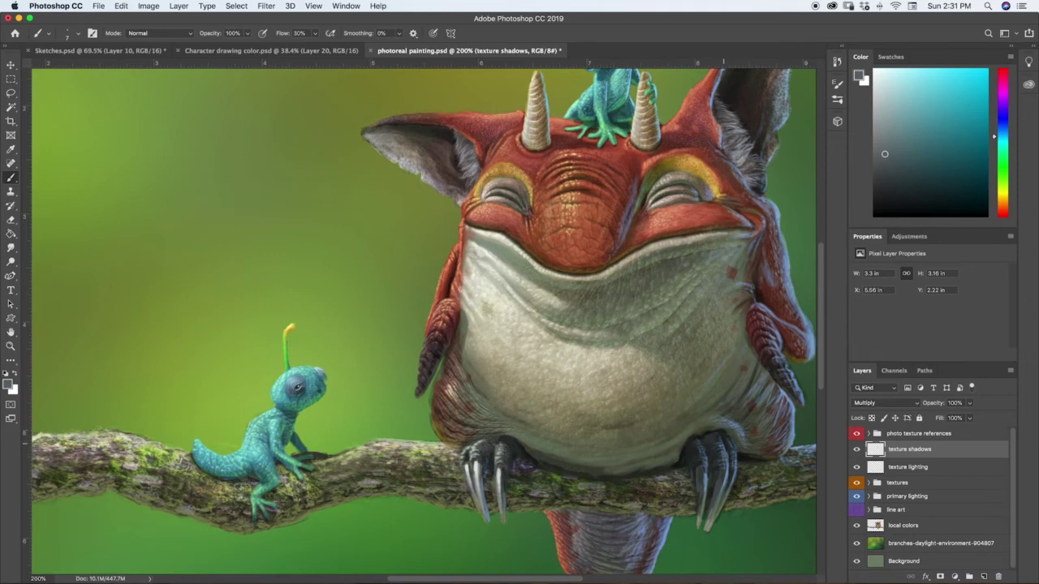
Shade the claws of both the creature's feet and deepen the skin folds beneath its chin.
left_click_drag(727, 453, 727, 479)
left_click_drag(709, 481, 709, 494)
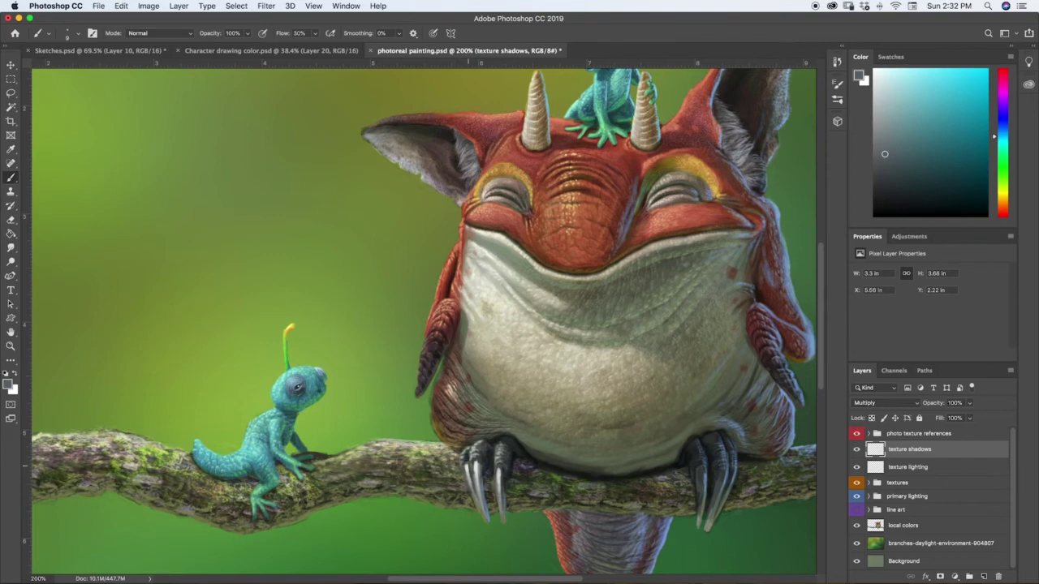
left_click_drag(469, 471, 470, 463)
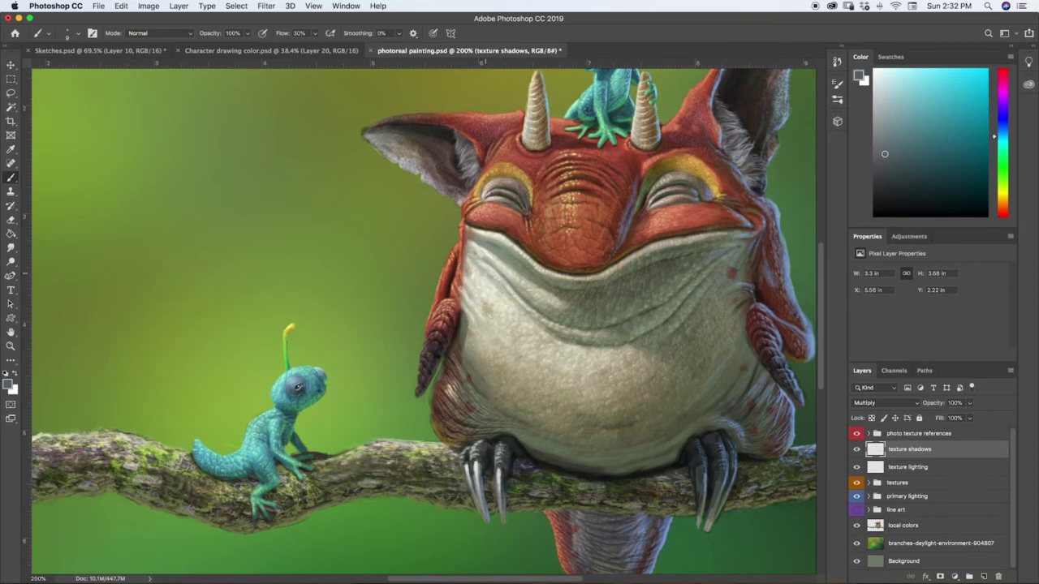
left_click_drag(485, 274, 562, 329)
Shade the branch lizard's neck, hind leg, foot and tail, and move the texture shadows layer below texture lighting.
left_click_drag(285, 410, 306, 412)
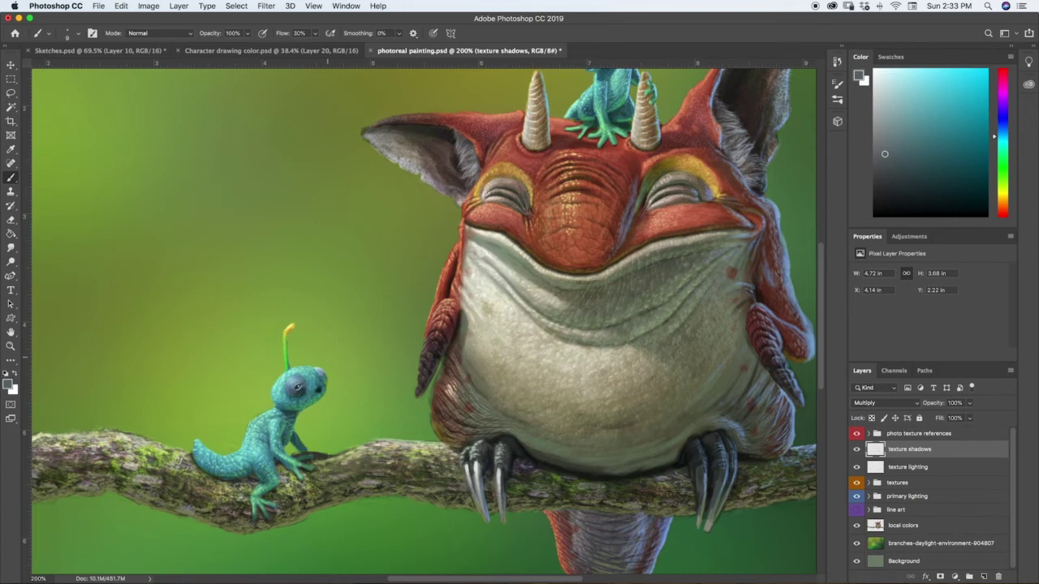
key("super+bracketleft")
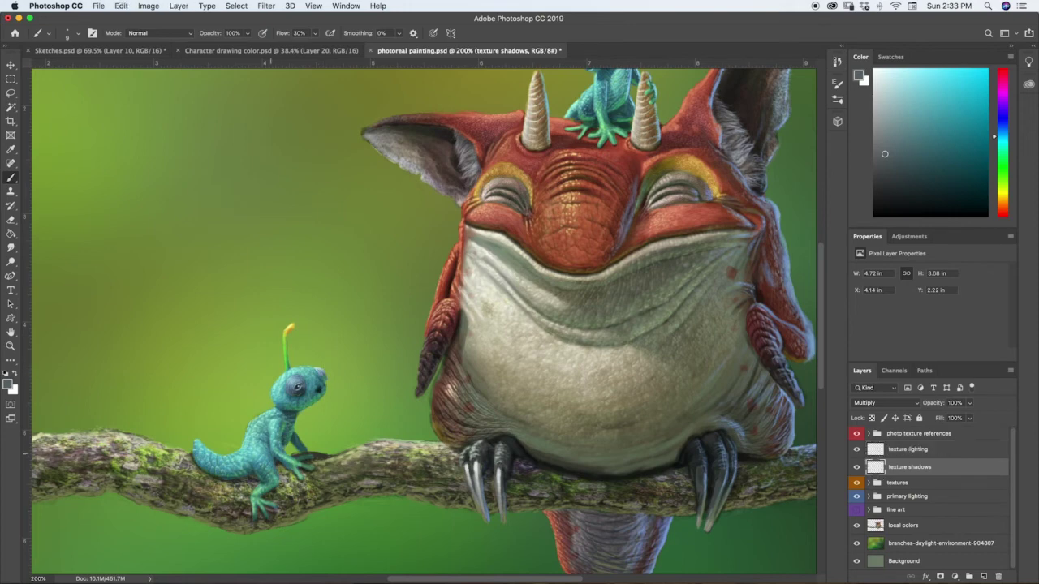
left_click_drag(274, 460, 272, 457)
left_click_drag(273, 463, 231, 479)
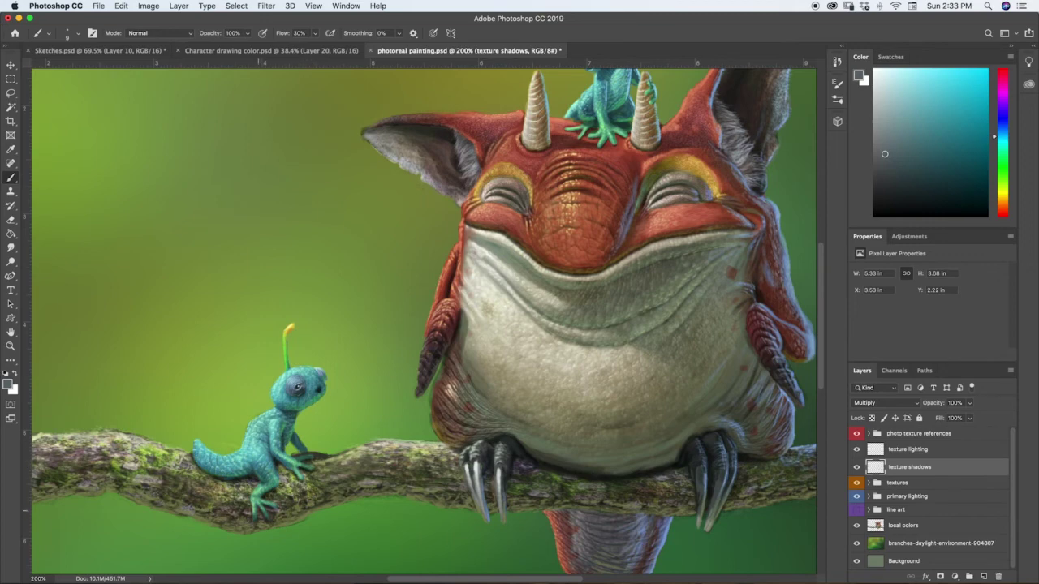
left_click_drag(249, 519, 251, 508)
left_click_drag(200, 472, 198, 467)
Add shadows to the upper lizard's hand, body and head, and undo the last head stroke.
left_click_drag(649, 81, 644, 85)
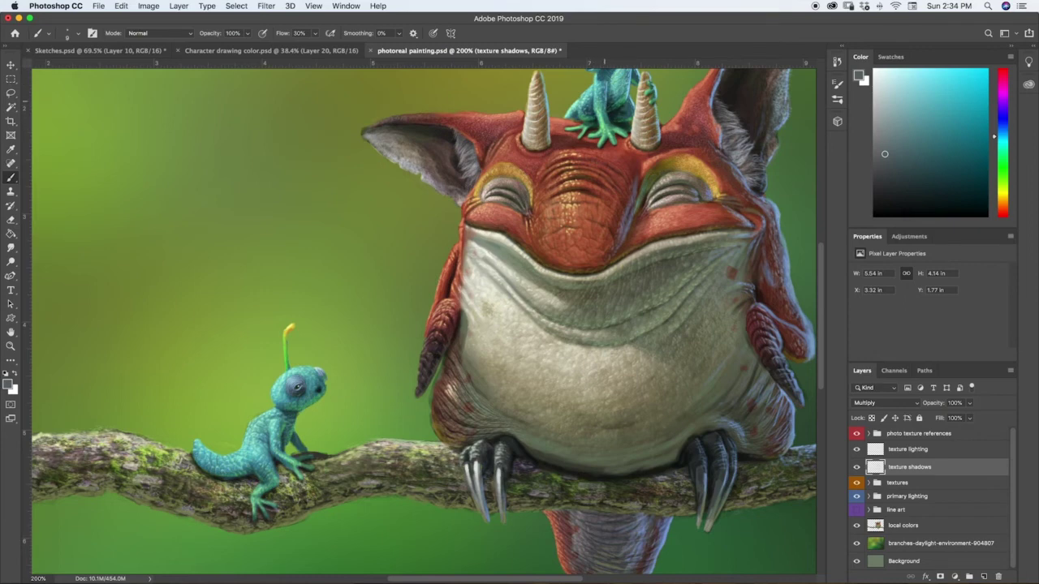
left_click_drag(605, 101, 609, 77)
left_click(10, 332)
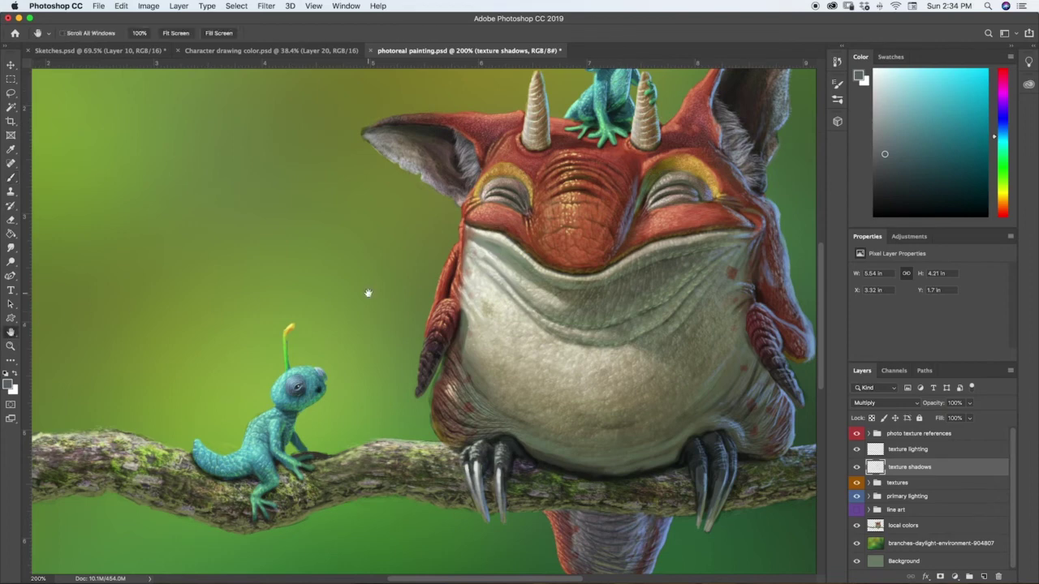
mouse_move(505, 268)
left_mouse_down()
mouse_move(495, 279)
mouse_move(448, 282)
left_mouse_up()
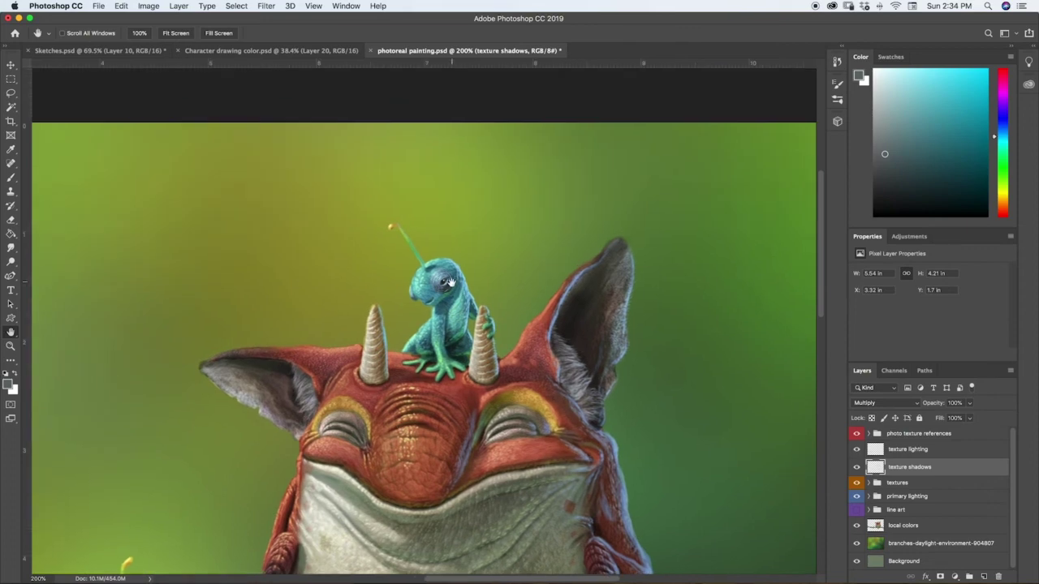
key("b")
left_click_drag(444, 298, 454, 290)
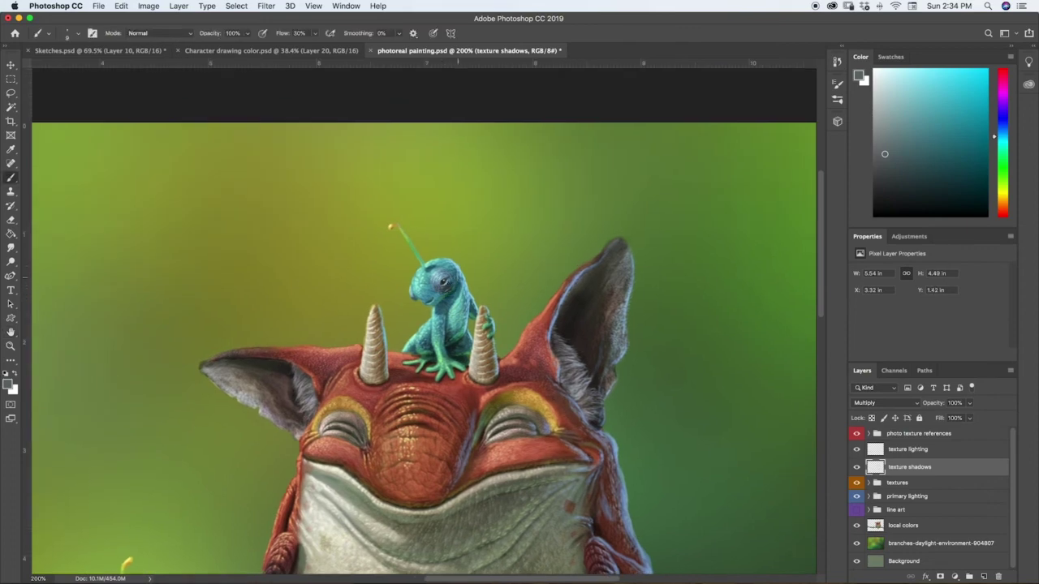
key("super+z")
Move the texture shadows layer above texture lighting and darken where the creature's right thigh meets the branch.
key("super+minus")
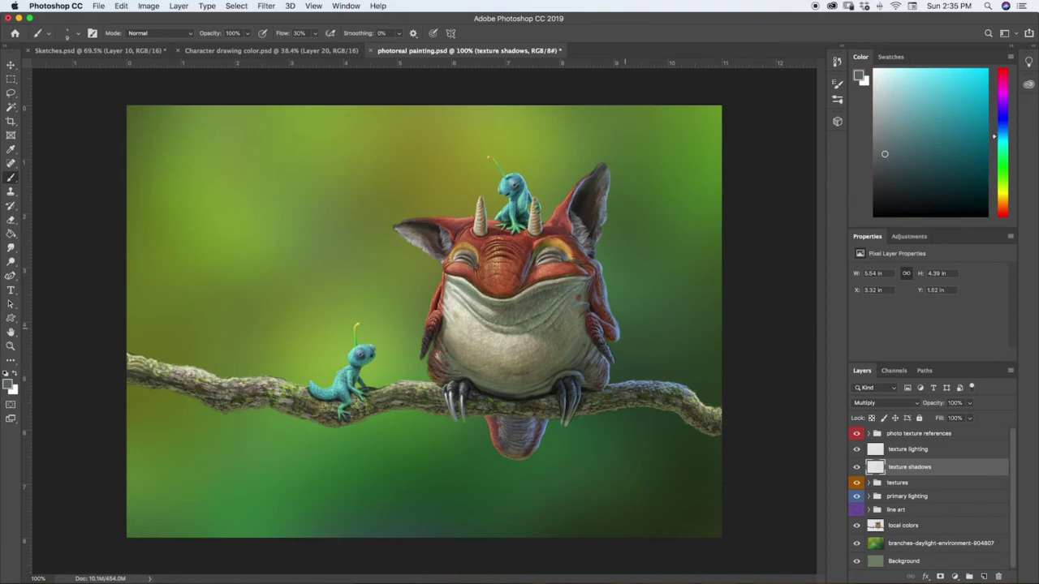
left_click(886, 449)
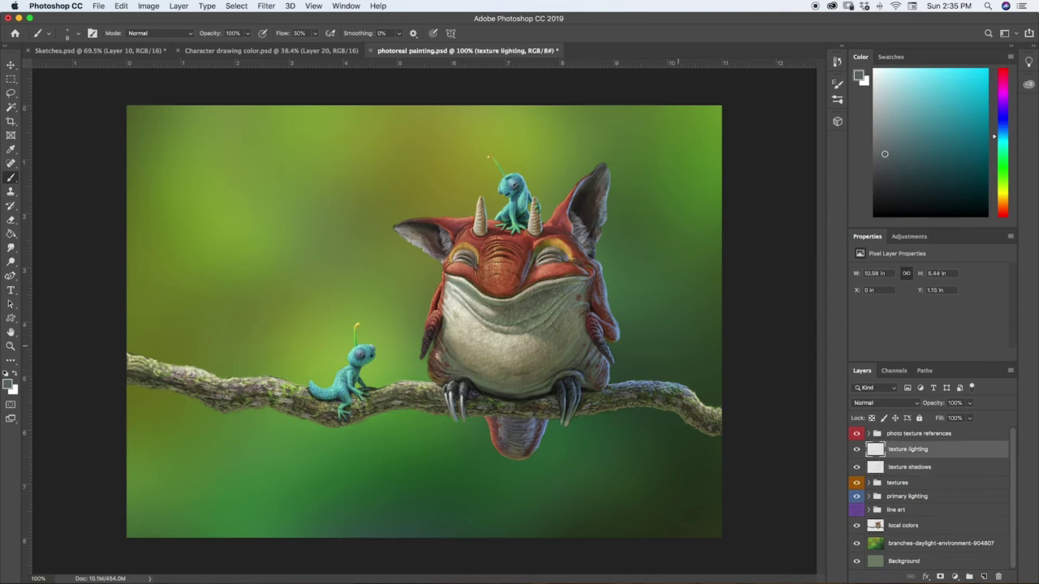
left_click_drag(901, 468, 896, 455)
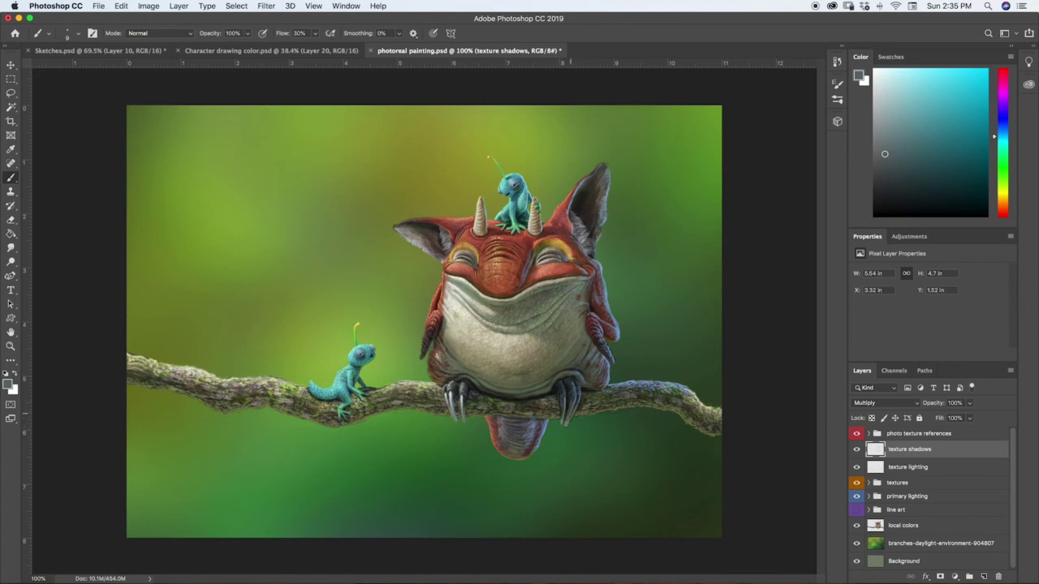
left_click_drag(591, 385, 607, 386)
Deepen the folds of the red creature's eyelids with fine shadow strokes using a smaller brush.
key("super+equal")
key("super+equal")
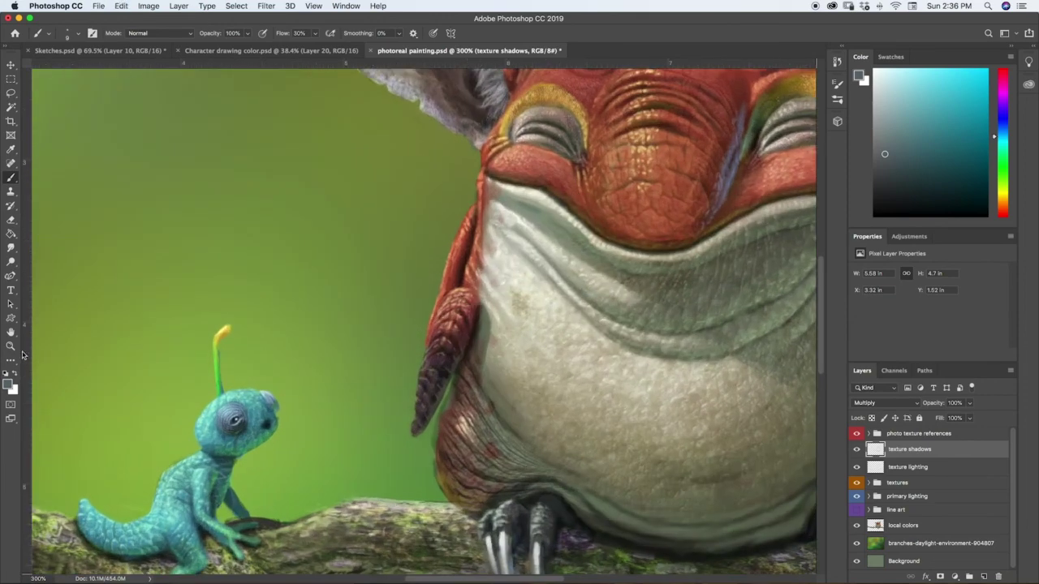
left_click(10, 332)
left_click_drag(497, 295, 376, 400)
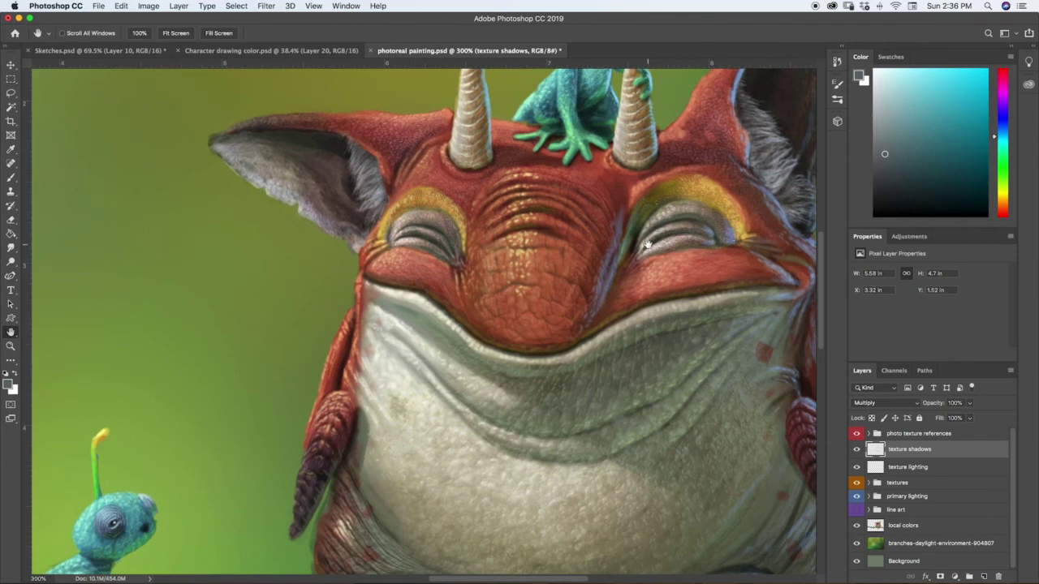
key("b")
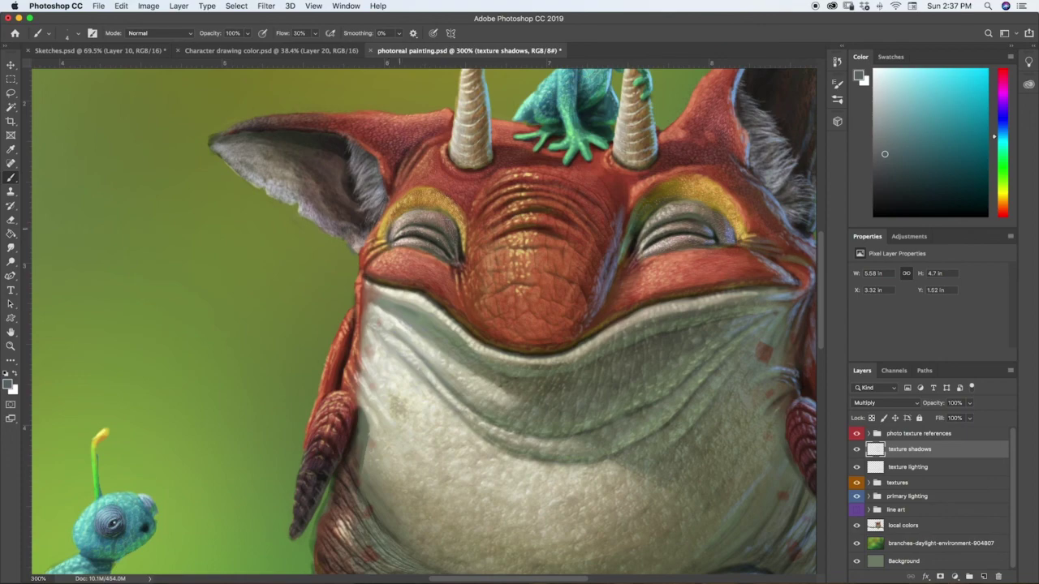
key("super+minus")
key("super+minus")
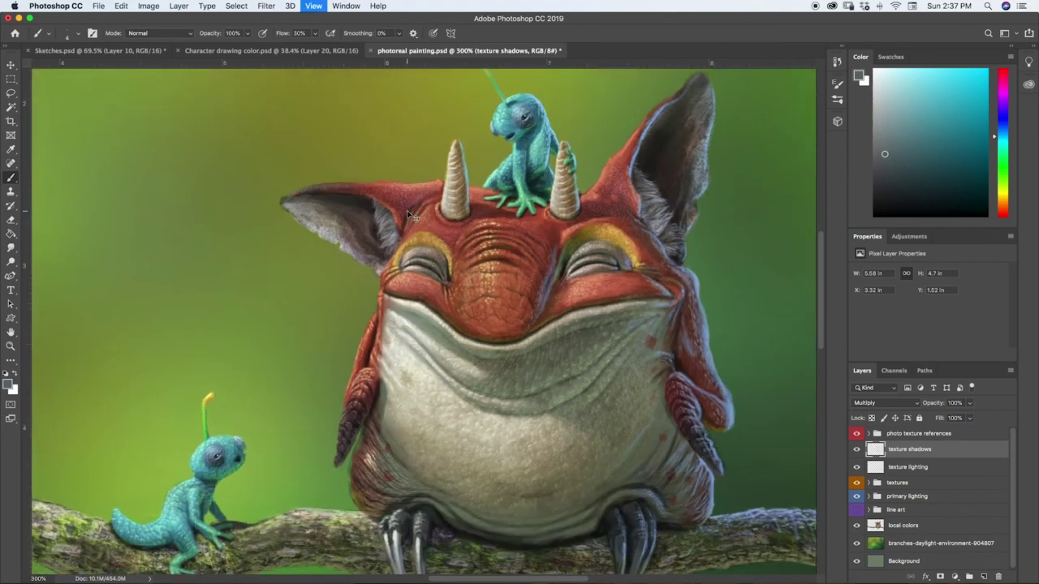